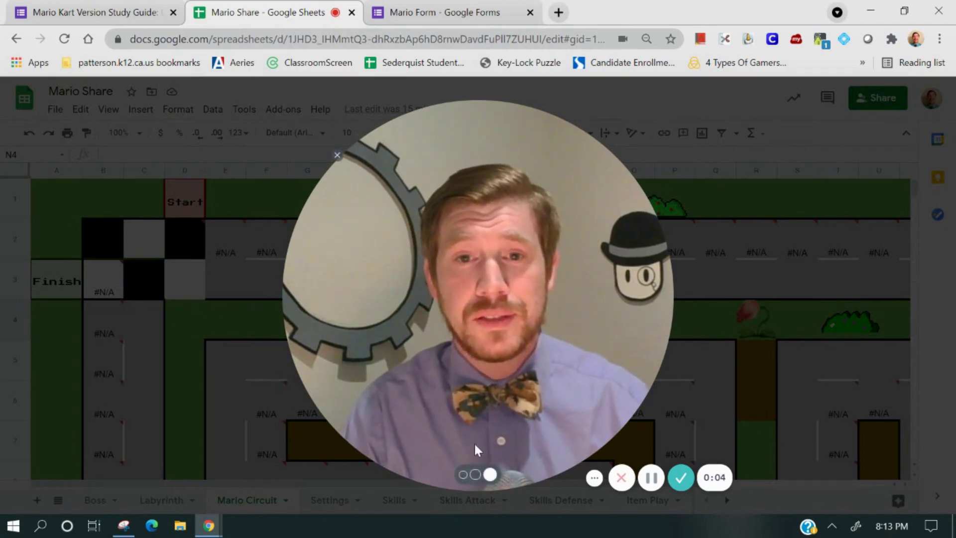
Hide the Form Data and Roster sheets.
{"action": "left_click", "coordinate": [462, 475]}
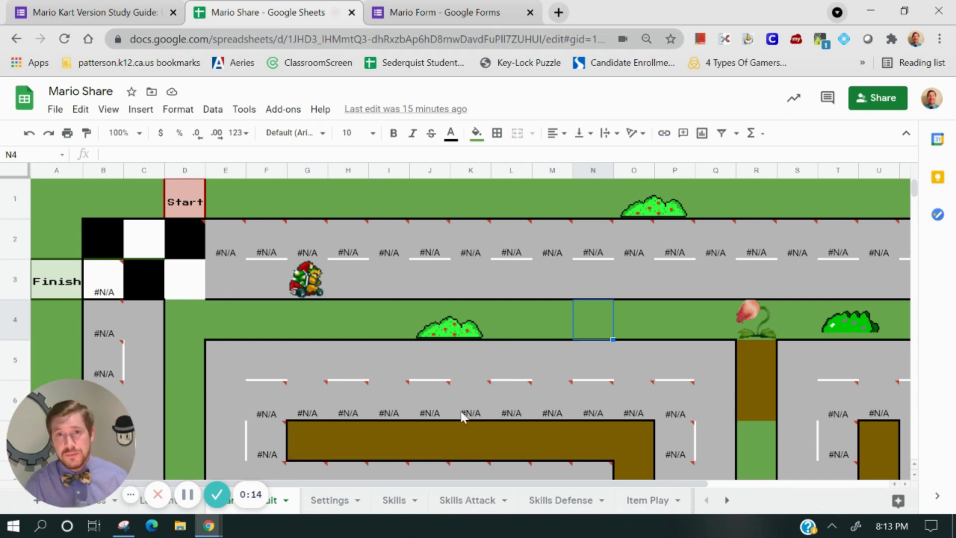
{"action": "mouse_move", "coordinate": [462, 401]}
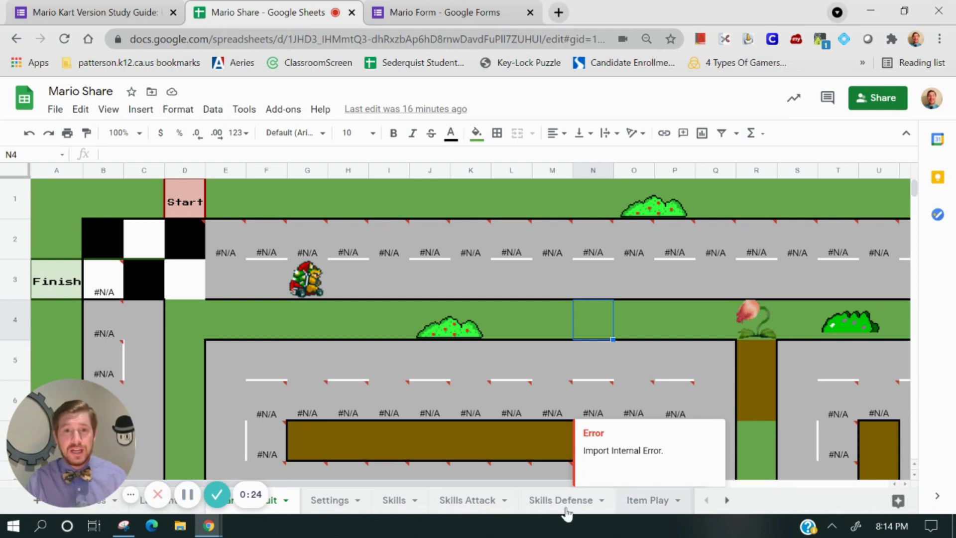
{"action": "left_click", "coordinate": [726, 500]}
{"action": "left_click", "coordinate": [726, 500]}
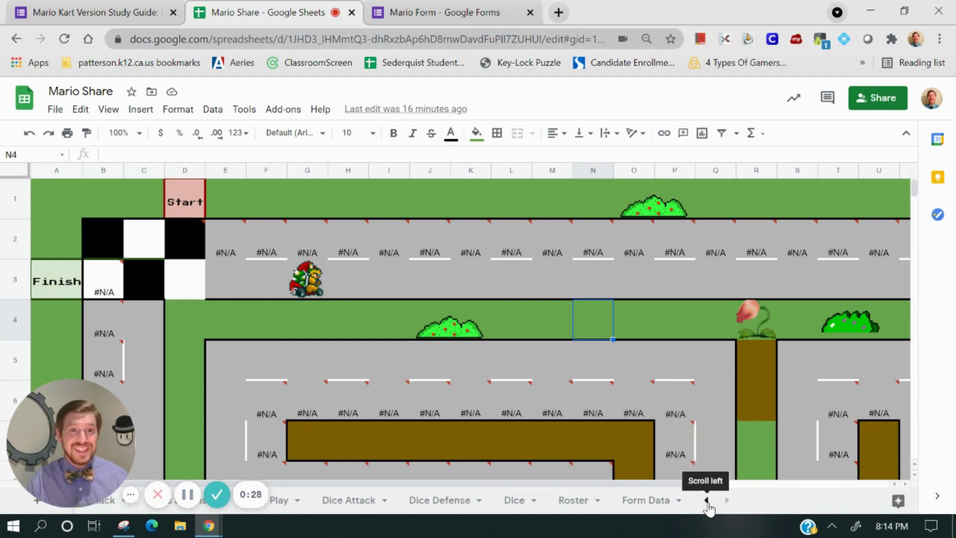
{"action": "left_click", "coordinate": [707, 499]}
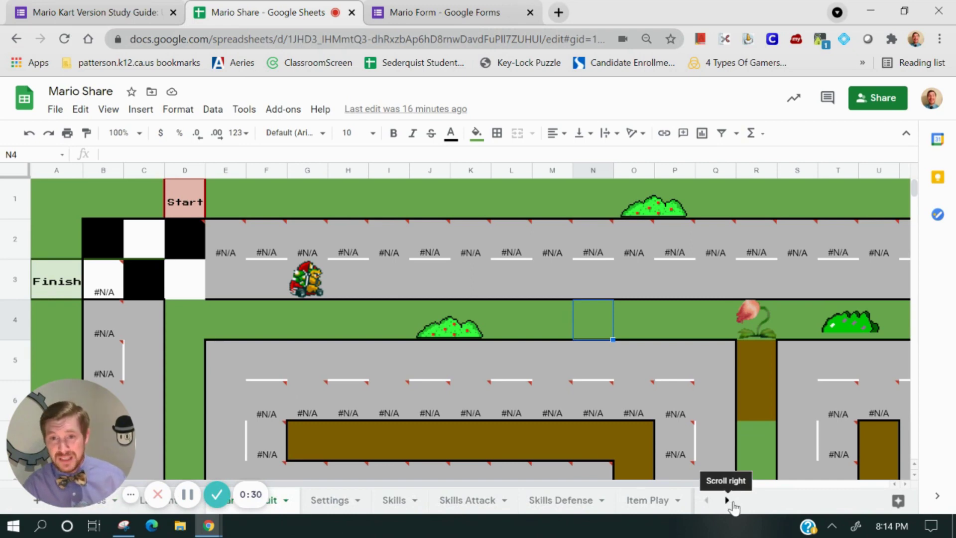
{"action": "left_click", "coordinate": [726, 500]}
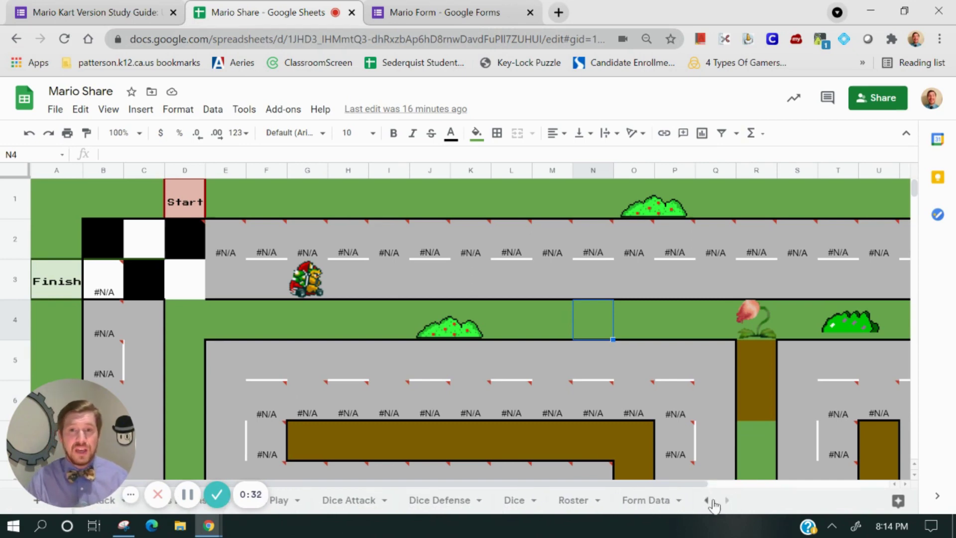
{"action": "left_click", "coordinate": [680, 500]}
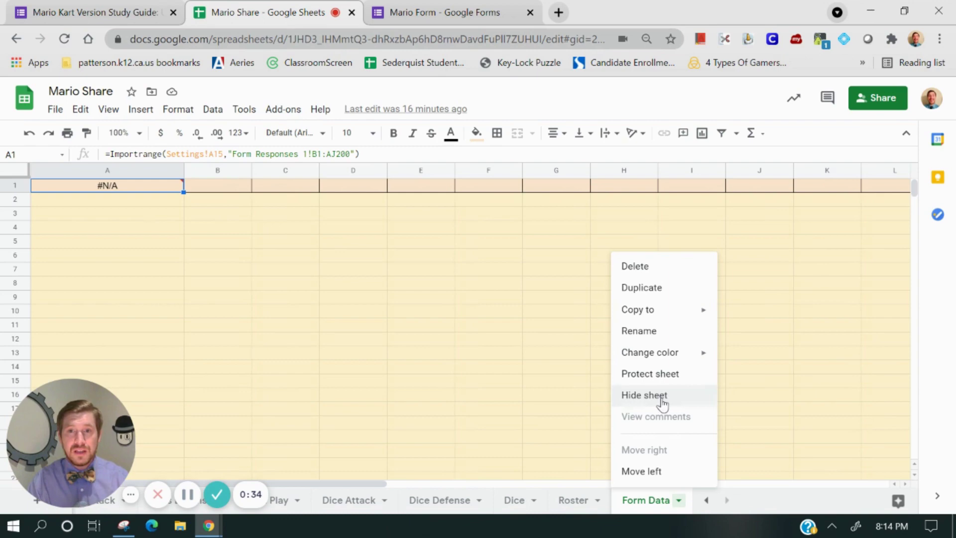
{"action": "key", "text": "Return"}
{"action": "left_click", "coordinate": [679, 502]}
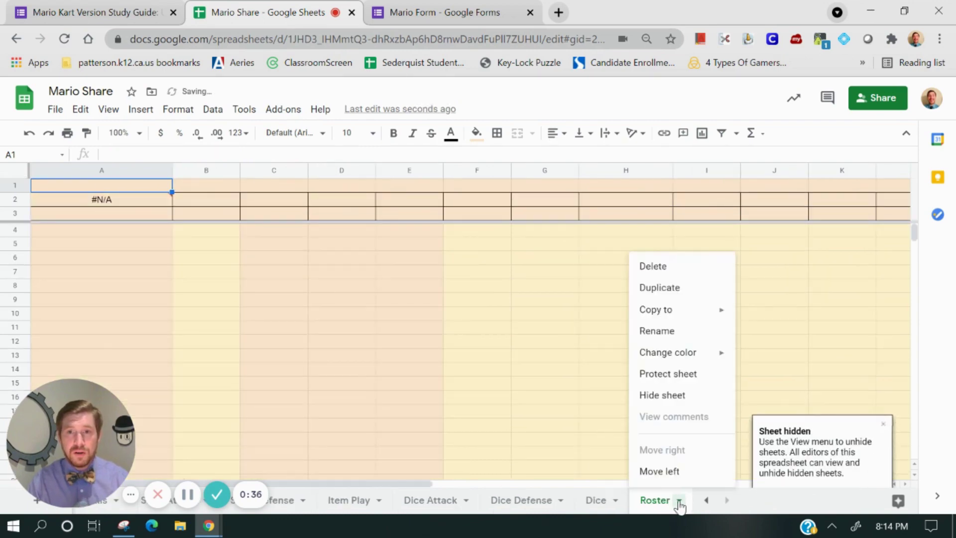
{"action": "key", "text": "Return"}
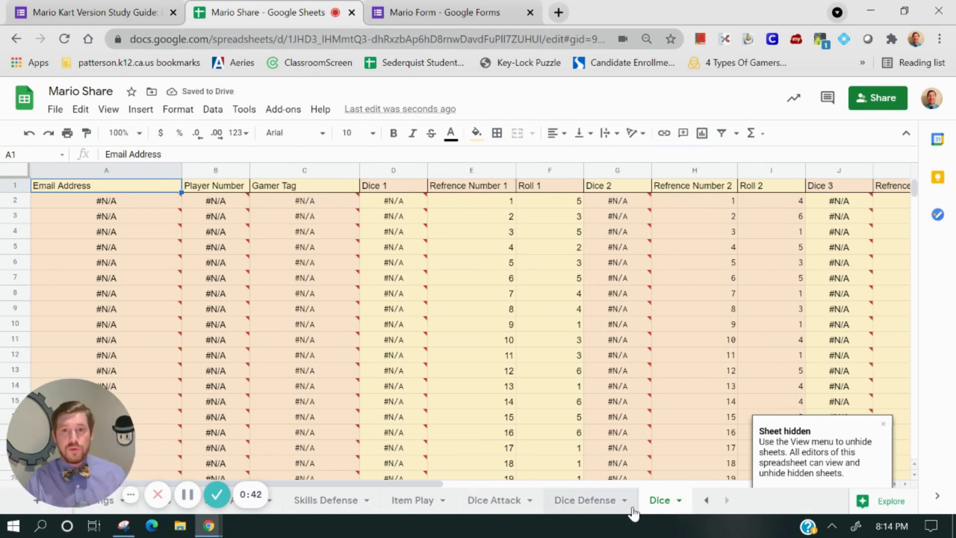
Hide the Dice Attack, Dice Defense and Dice sheets.
{"action": "left_click", "coordinate": [595, 513]}
{"action": "left_click", "coordinate": [500, 508]}
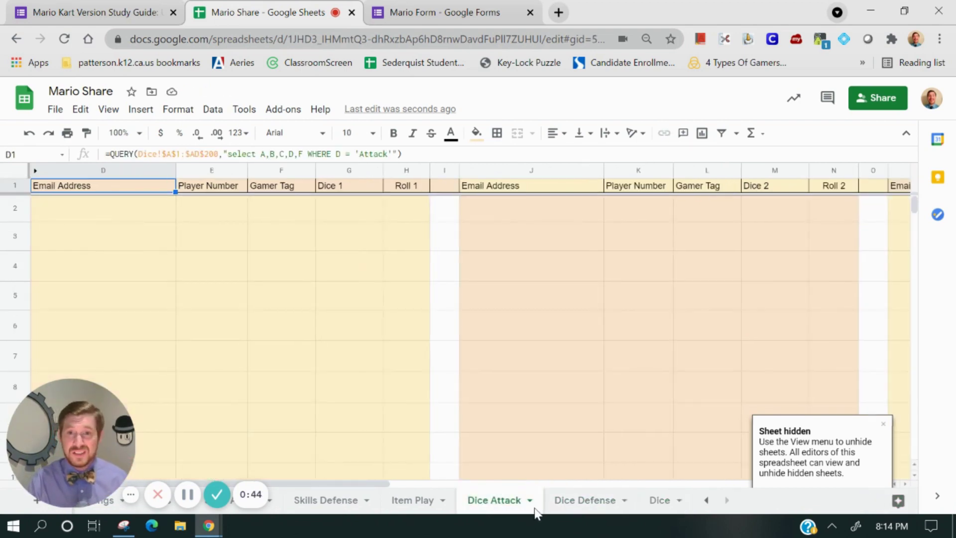
{"action": "left_click", "coordinate": [574, 503]}
{"action": "left_click", "coordinate": [531, 500]}
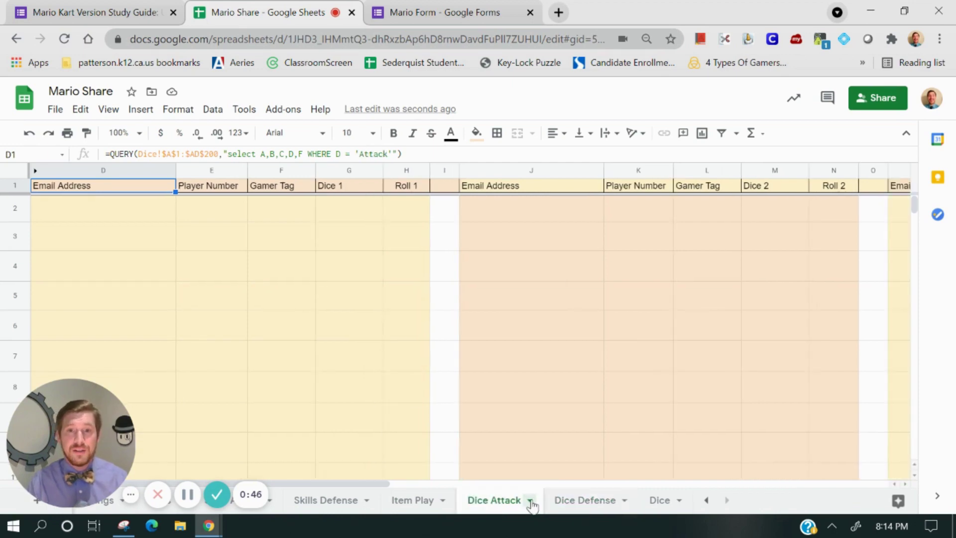
{"action": "left_click", "coordinate": [530, 499]}
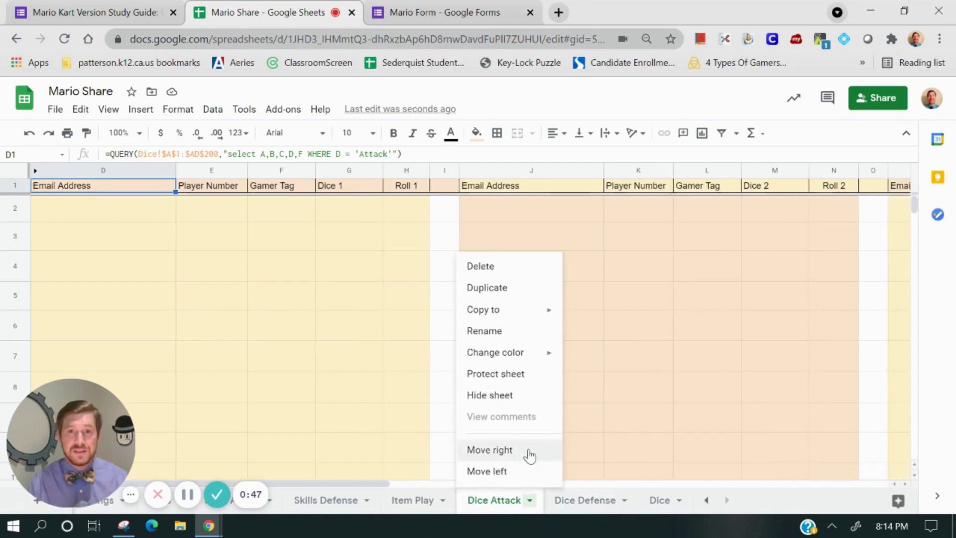
{"action": "left_click", "coordinate": [509, 397]}
{"action": "left_click", "coordinate": [610, 504]}
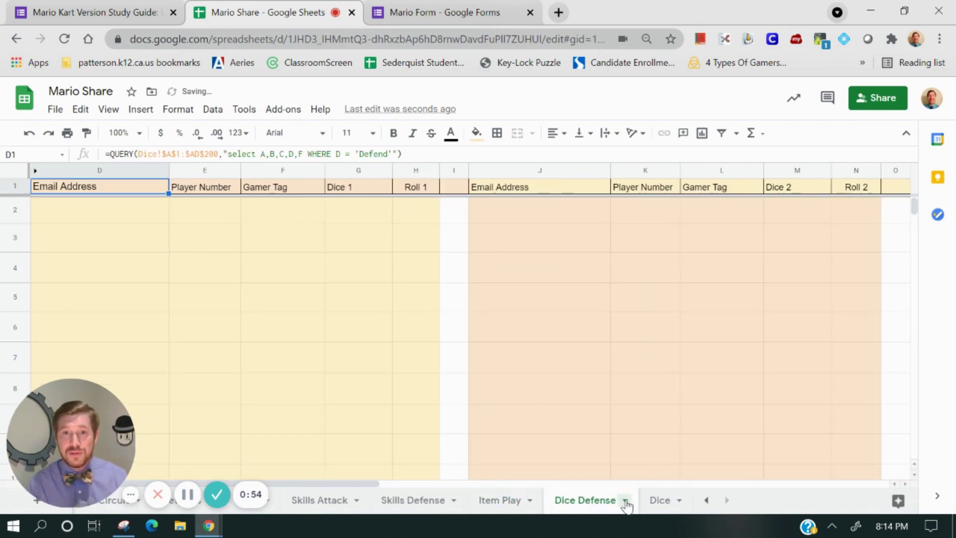
{"action": "left_click", "coordinate": [625, 499]}
{"action": "left_click", "coordinate": [577, 395]}
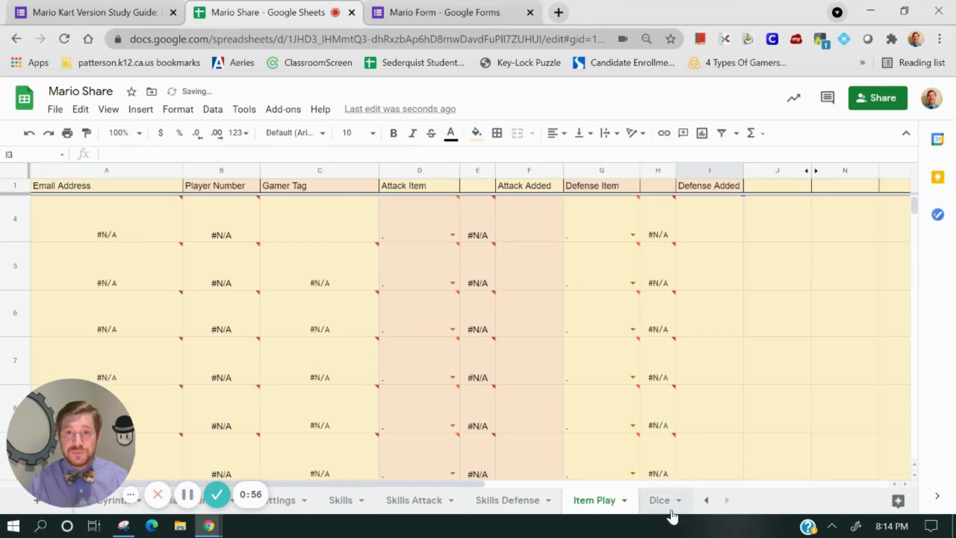
{"action": "left_click", "coordinate": [676, 504]}
{"action": "left_click", "coordinate": [678, 501]}
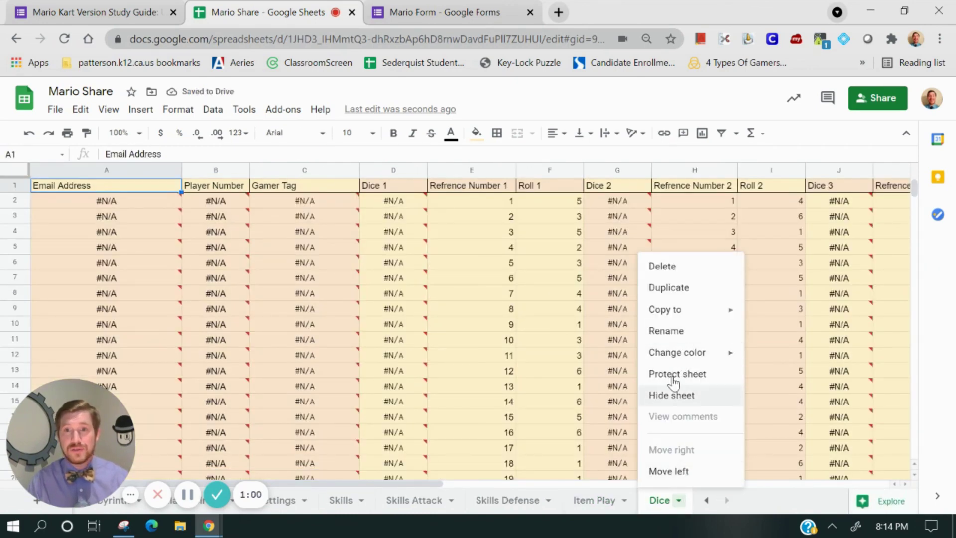
{"action": "left_click", "coordinate": [675, 394]}
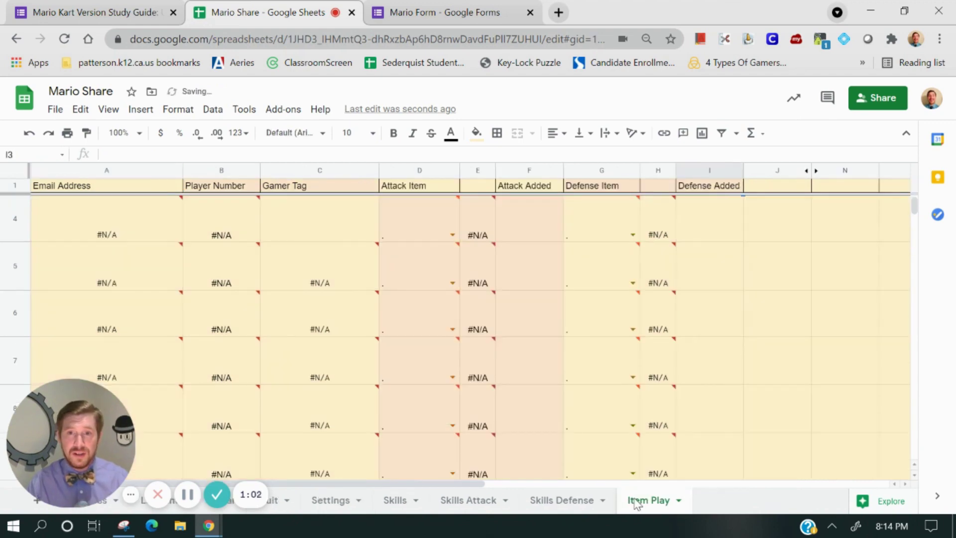
Hide the Item Play, Skills, Skills Attack and Skills Defense sheets.
{"action": "left_click", "coordinate": [678, 501]}
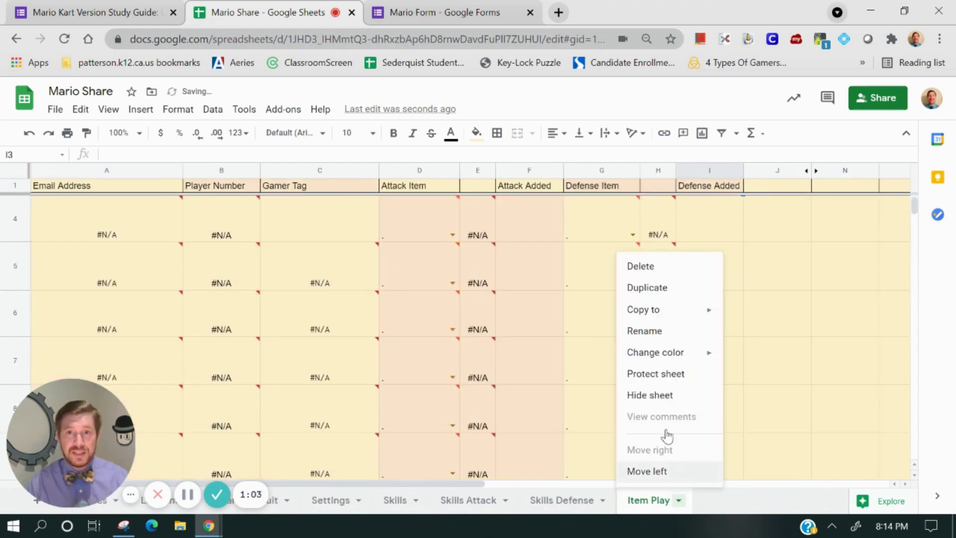
{"action": "left_click", "coordinate": [664, 397]}
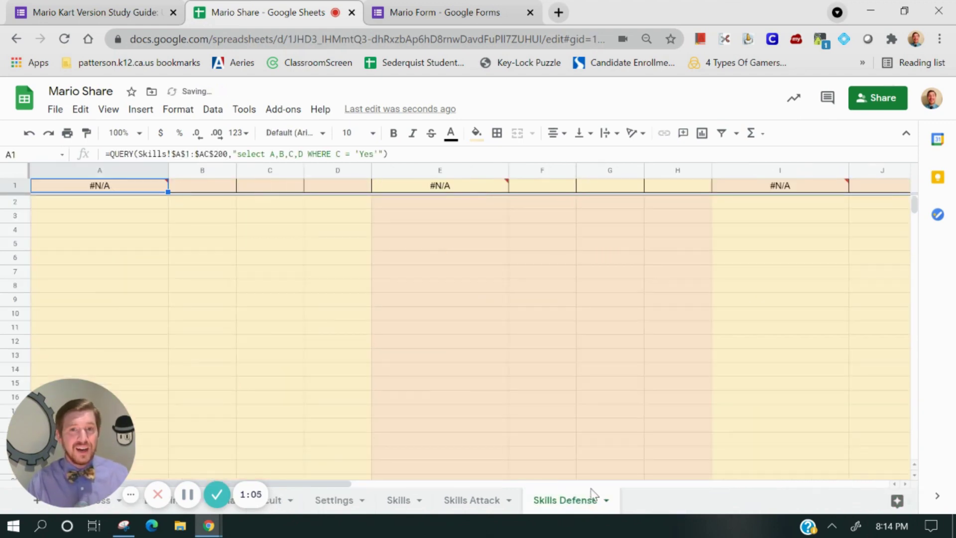
{"action": "left_click", "coordinate": [419, 500]}
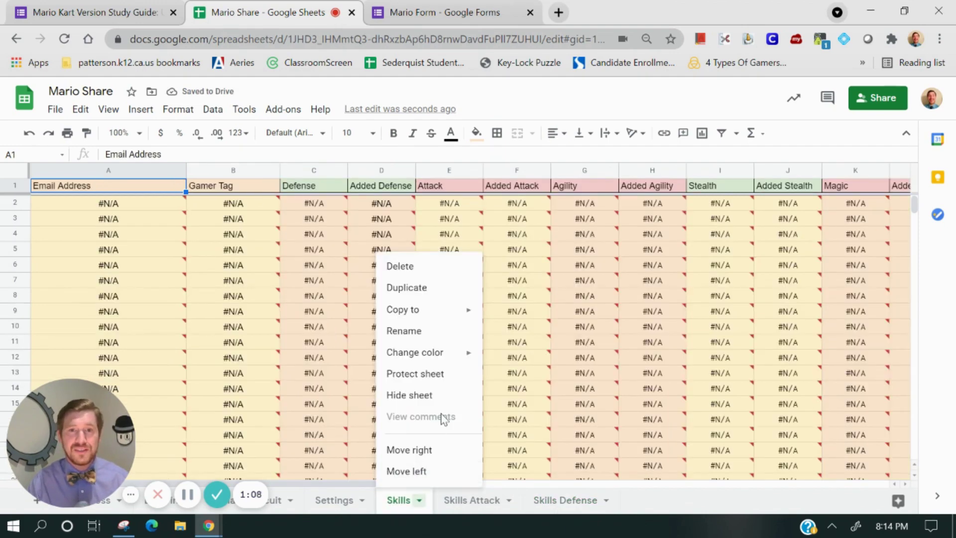
{"action": "left_click", "coordinate": [409, 395]}
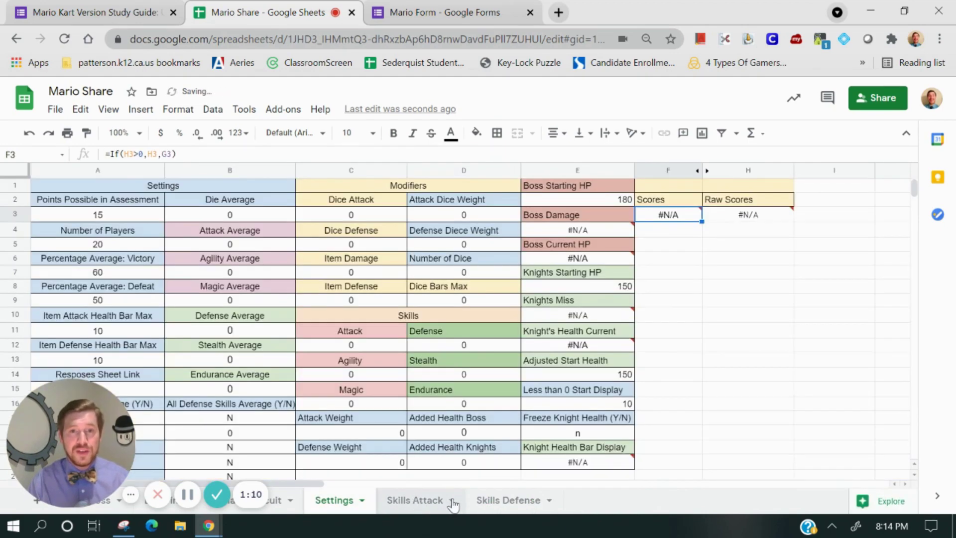
{"action": "left_click", "coordinate": [447, 499]}
{"action": "left_click", "coordinate": [450, 500]}
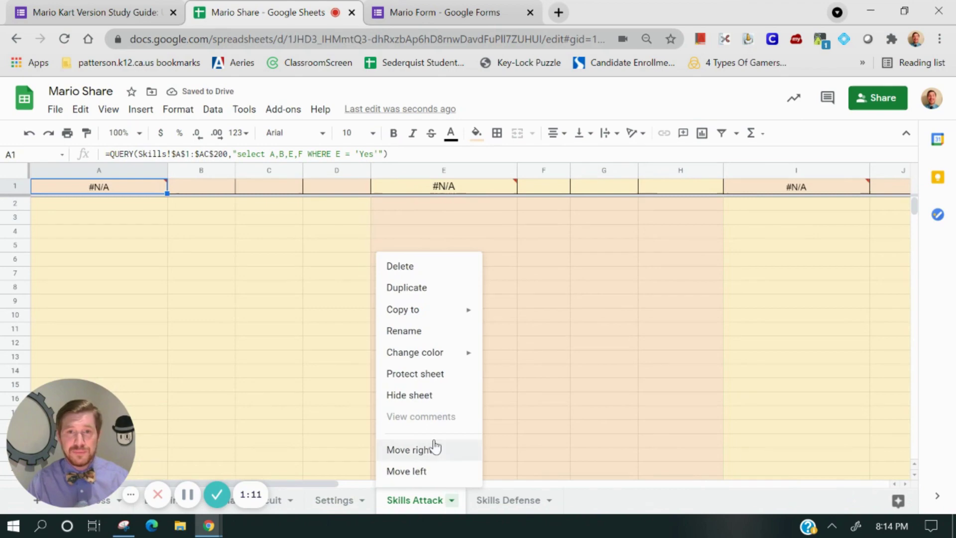
{"action": "left_click", "coordinate": [437, 396]}
{"action": "left_click", "coordinate": [434, 500]}
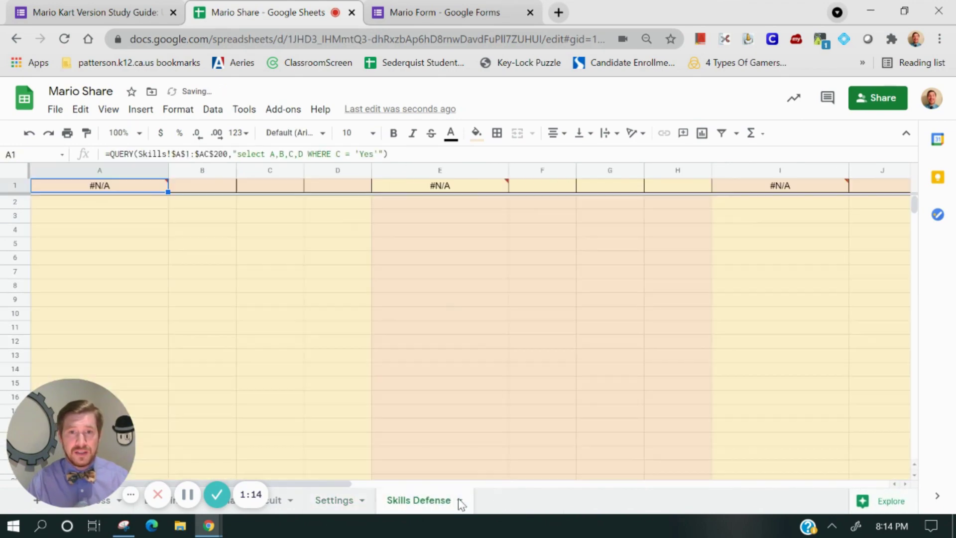
{"action": "left_click", "coordinate": [459, 500]}
{"action": "left_click", "coordinate": [420, 395]}
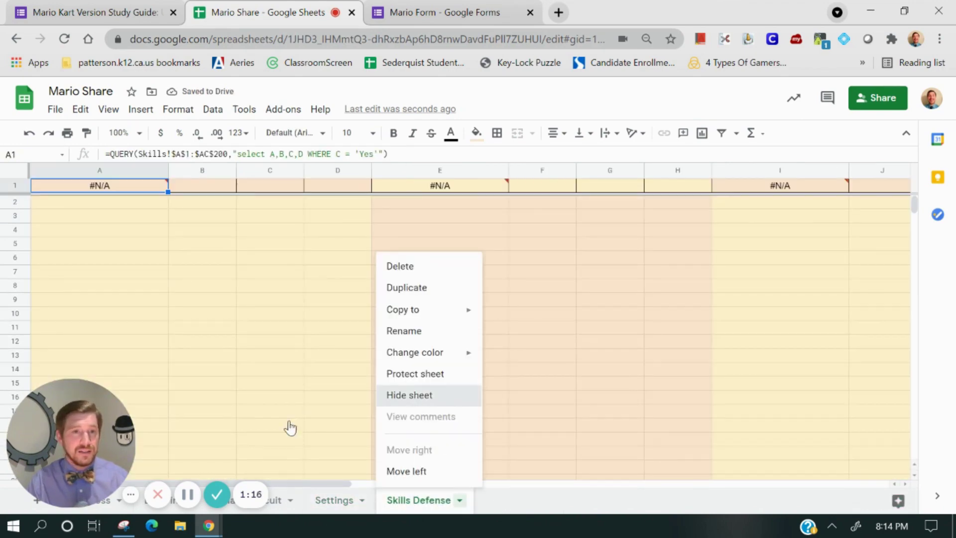
{"action": "left_click_drag", "start_coordinate": [72, 434], "coordinate": [681, 427]}
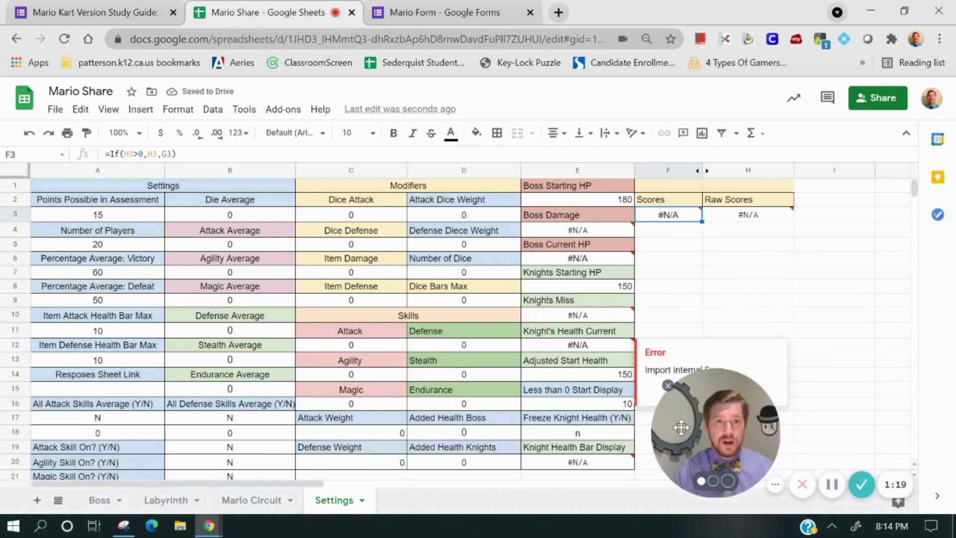
Hide the Boss sheet, then the Labyrinth sheet, from their tab menus.
{"action": "left_click", "coordinate": [95, 501]}
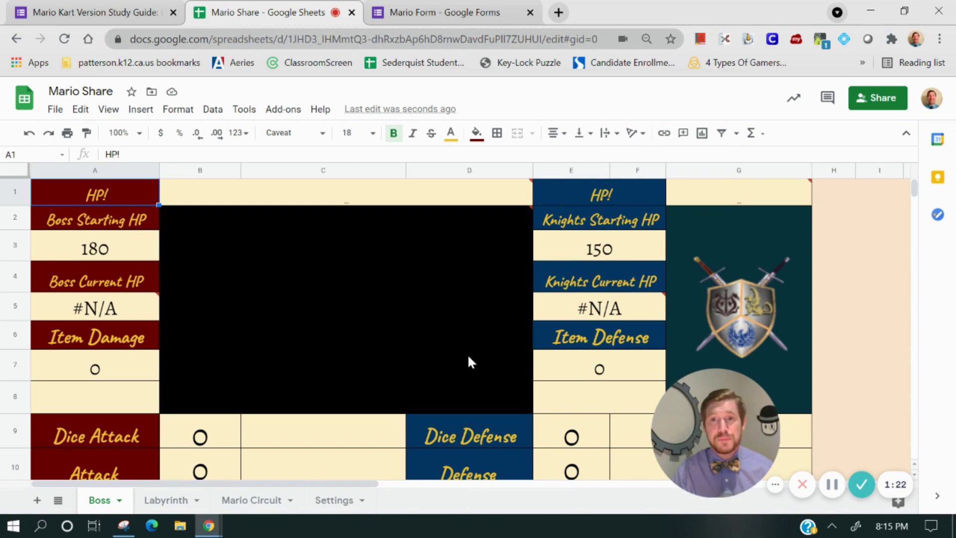
{"action": "left_click", "coordinate": [115, 501]}
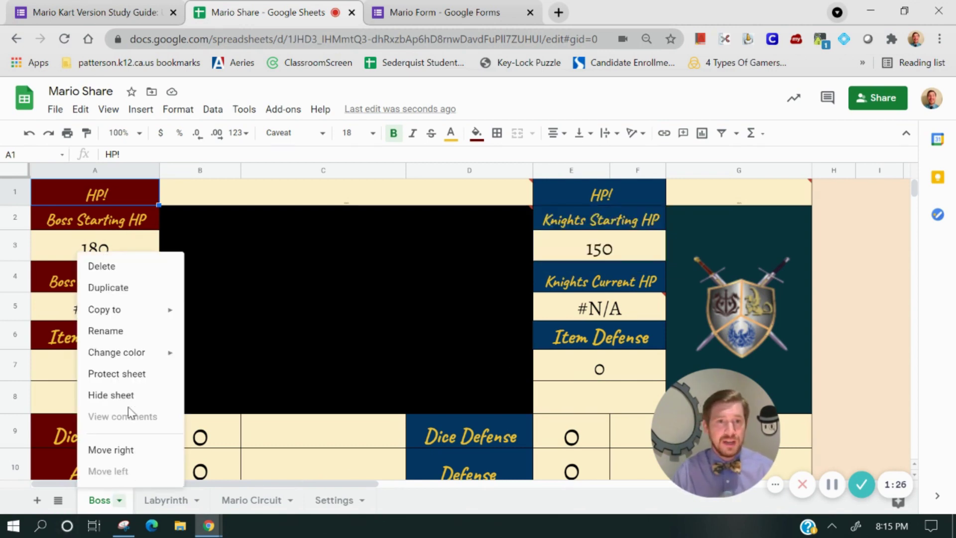
{"action": "left_click", "coordinate": [111, 395]}
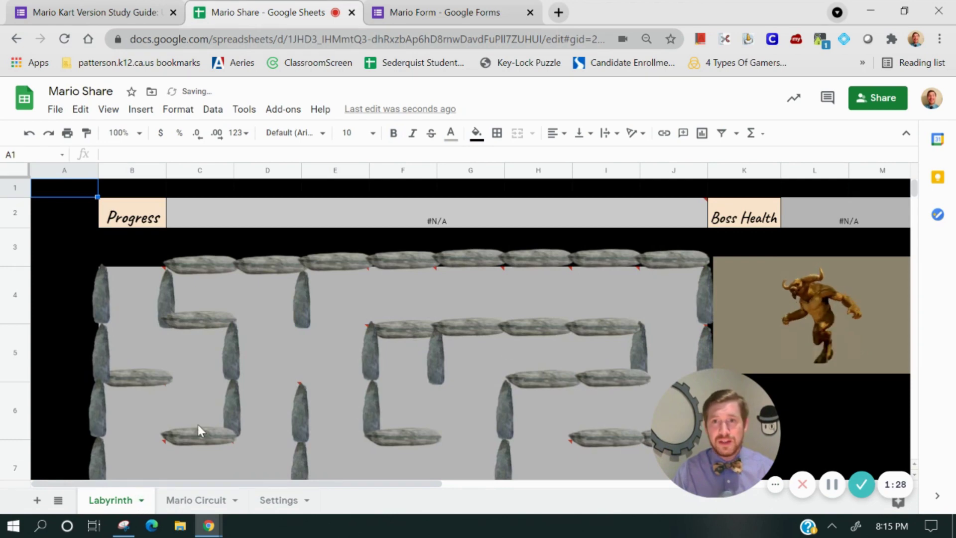
{"action": "left_click", "coordinate": [142, 500]}
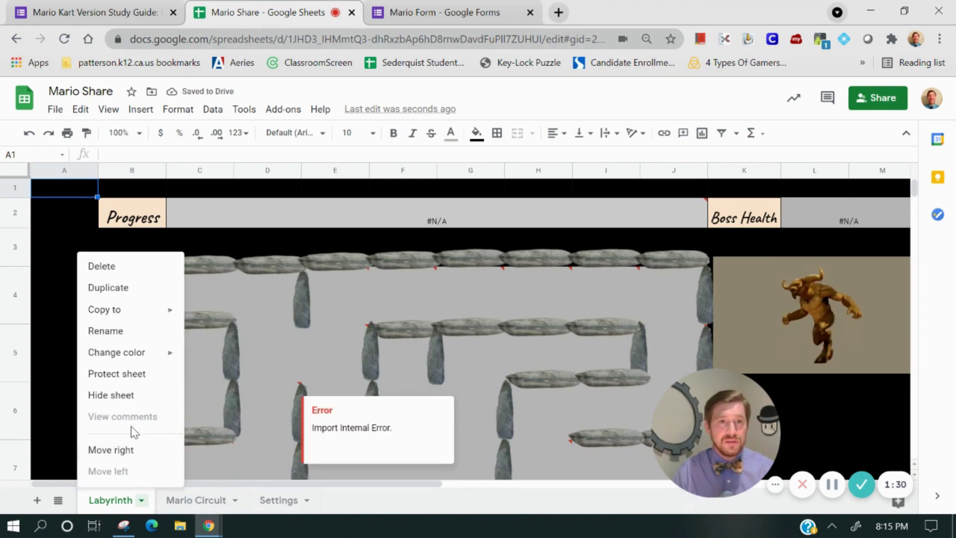
{"action": "left_click", "coordinate": [110, 395]}
{"action": "left_click_drag", "start_coordinate": [704, 437], "coordinate": [67, 424]}
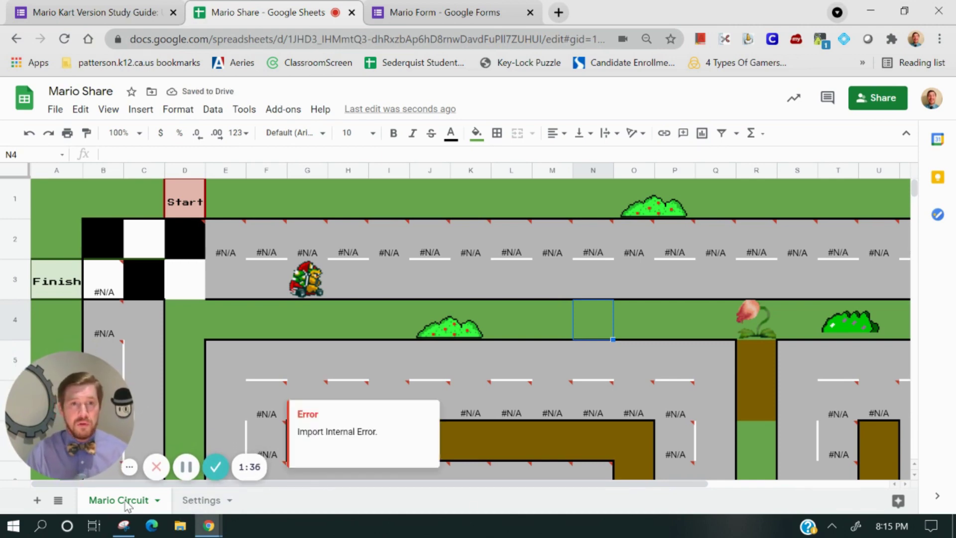
Show the Settings sheet to check its 20 players and 60 victory percentage.
{"action": "left_click", "coordinate": [202, 500]}
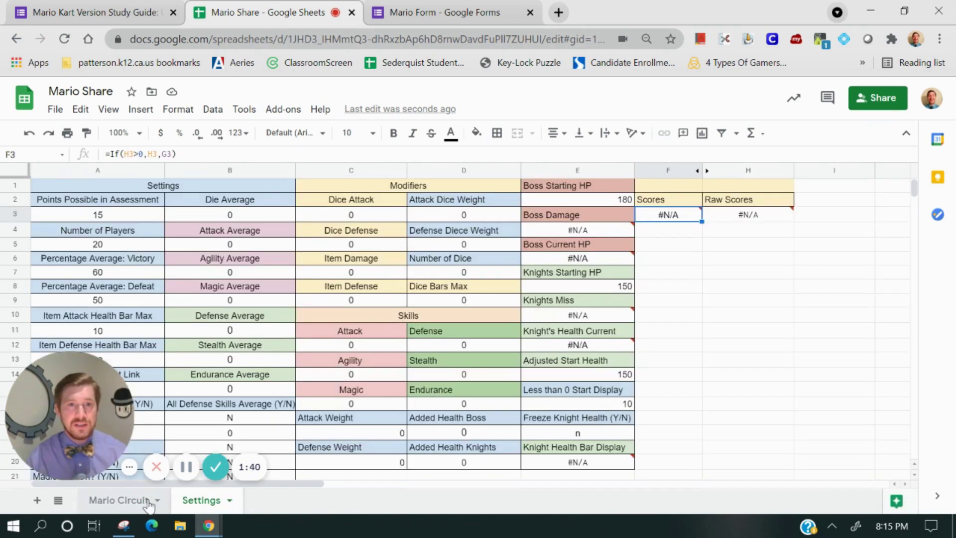
{"action": "left_click", "coordinate": [139, 500]}
{"action": "left_click", "coordinate": [202, 499]}
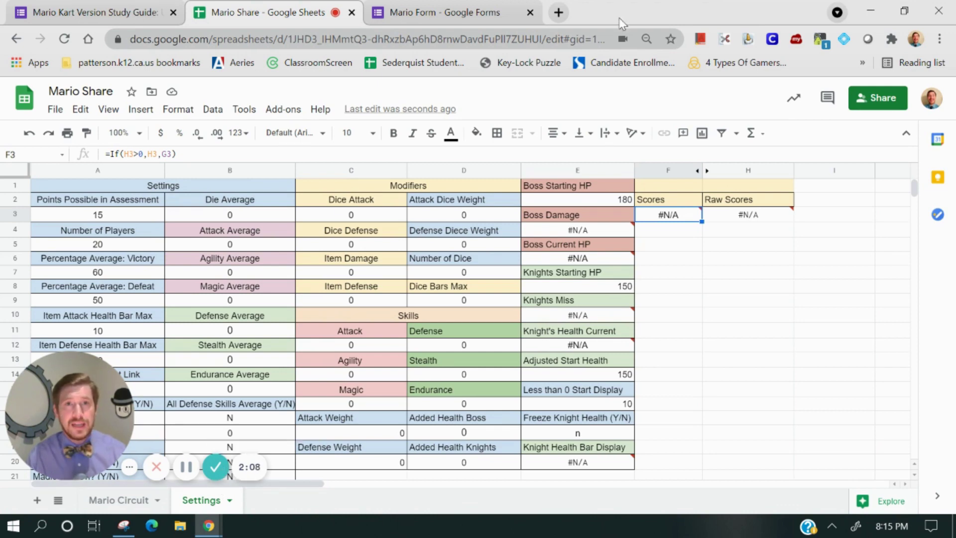
Bring up the Unit 3 Quiz 3 study guide form and scroll through its questions.
{"action": "left_click", "coordinate": [466, 14]}
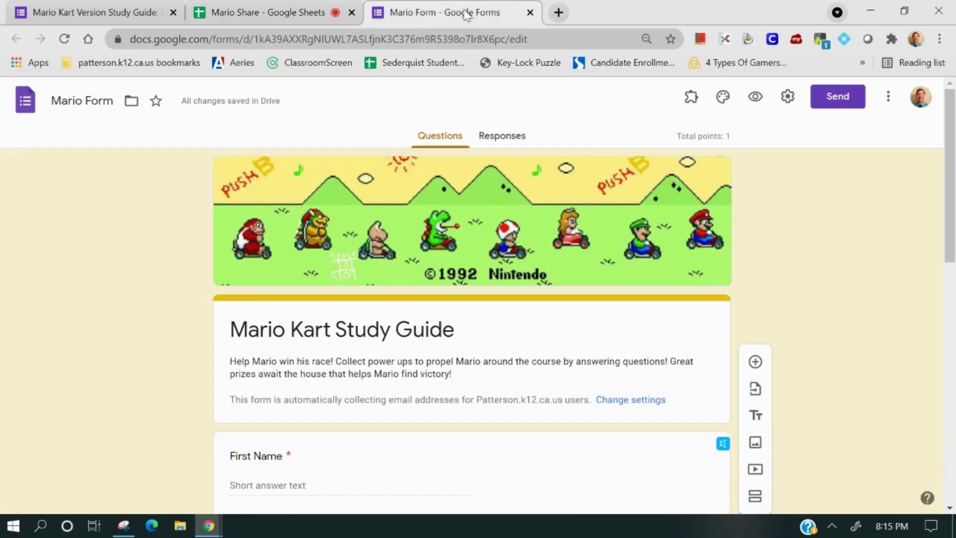
{"action": "left_click", "coordinate": [102, 7]}
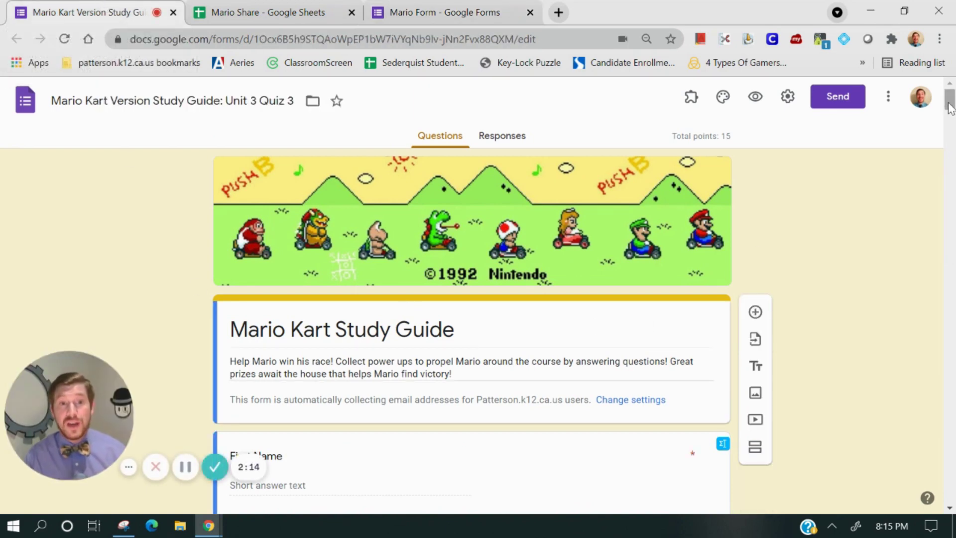
{"action": "mouse_move", "coordinate": [949, 107]}
{"action": "left_mouse_down"}
{"action": "mouse_move", "coordinate": [912, 240]}
{"action": "mouse_move", "coordinate": [894, 271]}
{"action": "mouse_move", "coordinate": [939, 103]}
{"action": "left_mouse_up"}
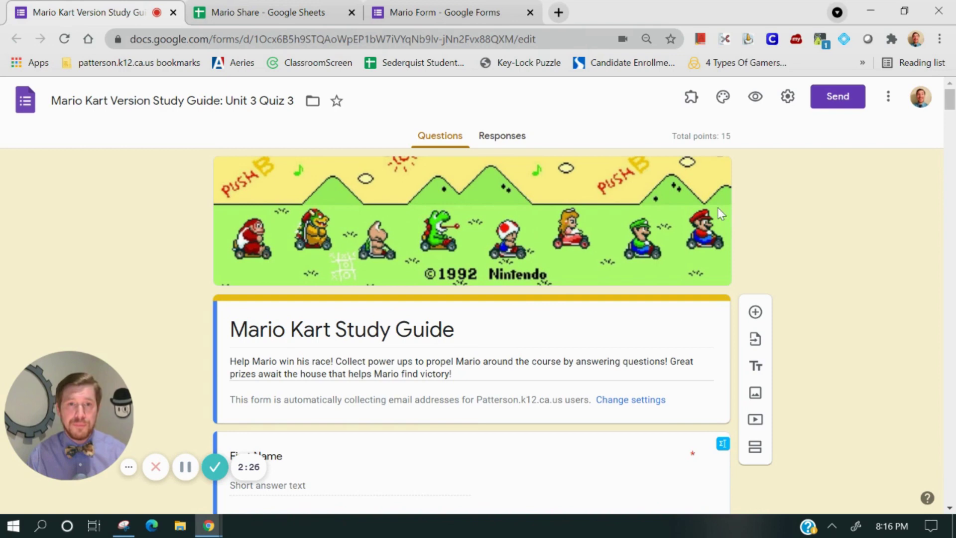
{"action": "scroll", "coordinate": [523, 343], "scroll_direction": "down", "scroll_amount": 10}
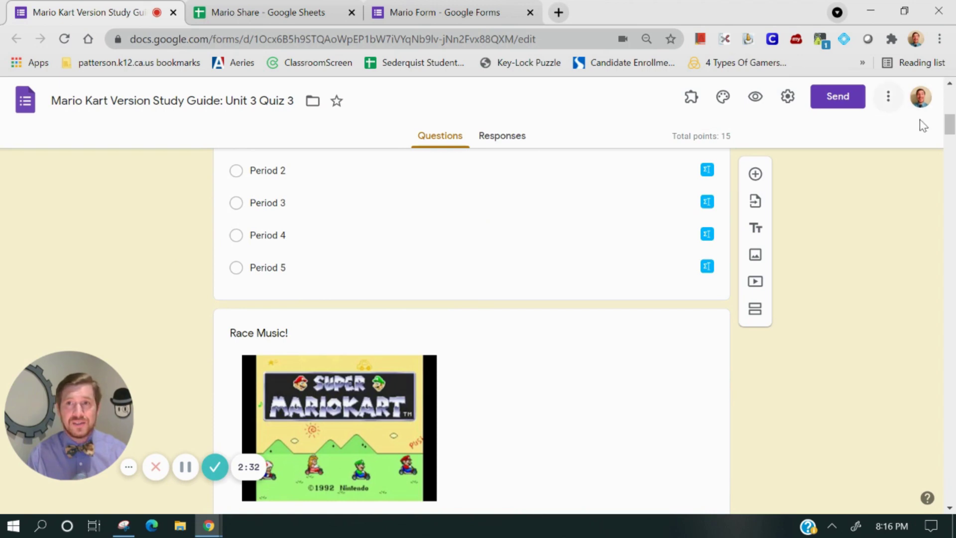
{"action": "left_click_drag", "start_coordinate": [949, 129], "coordinate": [948, 99]}
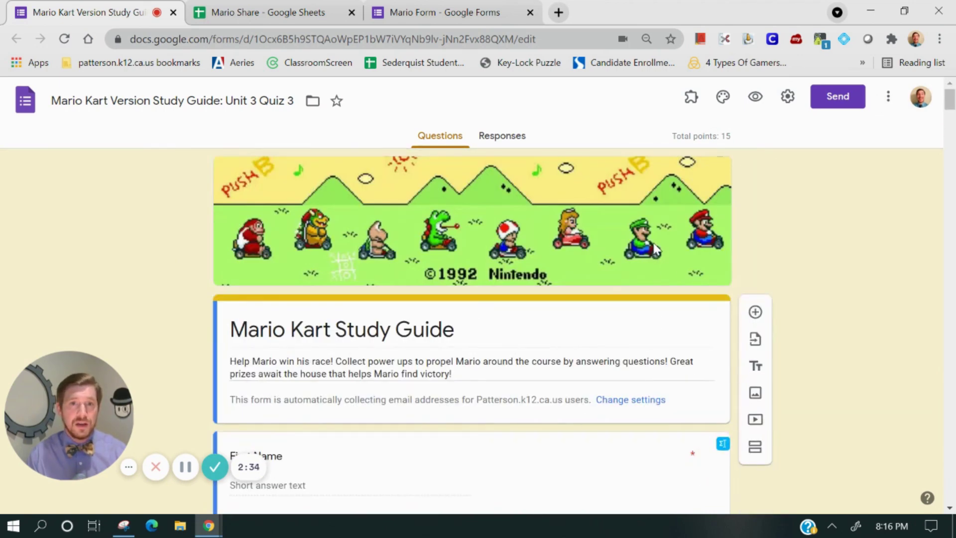
Close the study guide and scroll the Mario Form editor down to Question 1.
{"action": "left_click", "coordinate": [172, 13]}
{"action": "left_click", "coordinate": [267, 18]}
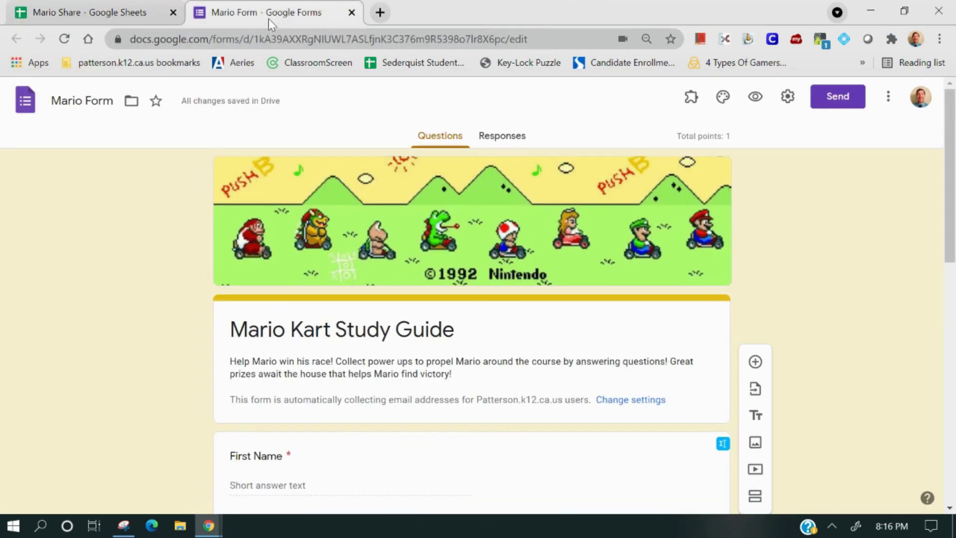
{"action": "mouse_move", "coordinate": [947, 156]}
{"action": "left_mouse_down"}
{"action": "mouse_move", "coordinate": [932, 209]}
{"action": "mouse_move", "coordinate": [913, 435]}
{"action": "mouse_move", "coordinate": [944, 167]}
{"action": "mouse_move", "coordinate": [946, 322]}
{"action": "mouse_move", "coordinate": [932, 383]}
{"action": "mouse_move", "coordinate": [952, 162]}
{"action": "left_mouse_up"}
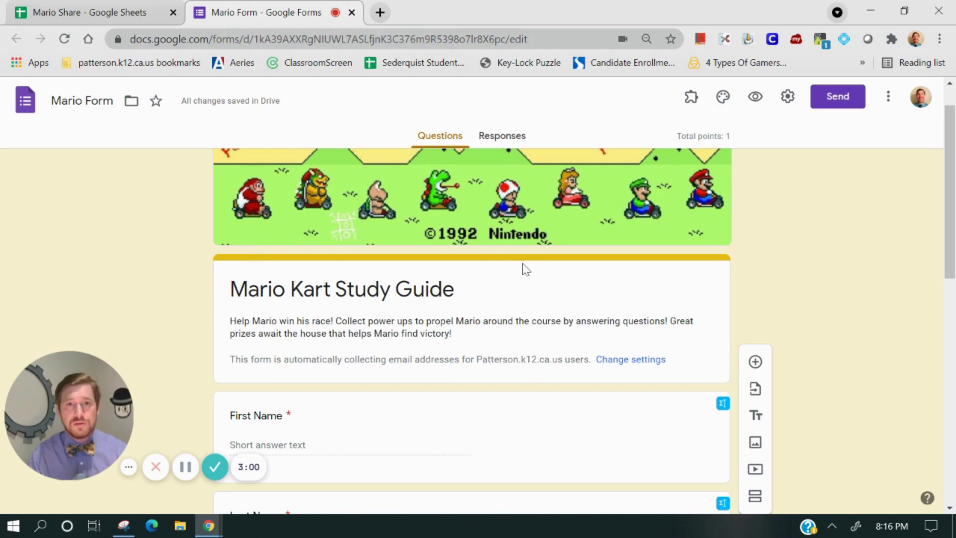
{"action": "scroll", "coordinate": [524, 269], "scroll_direction": "down", "scroll_amount": 12}
{"action": "scroll", "coordinate": [503, 324], "scroll_direction": "up", "scroll_amount": 1}
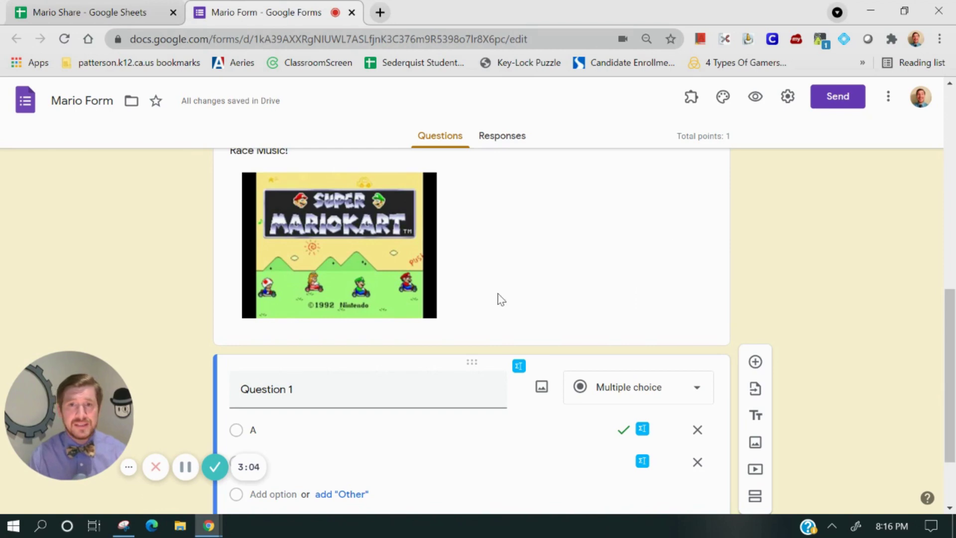
{"action": "scroll", "coordinate": [501, 299], "scroll_direction": "down", "scroll_amount": 2}
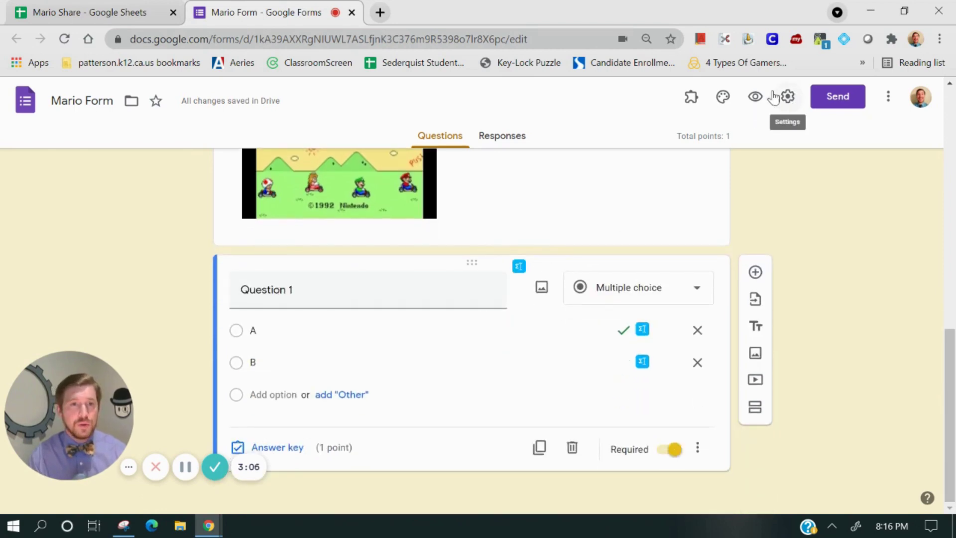
{"action": "left_click", "coordinate": [788, 97]}
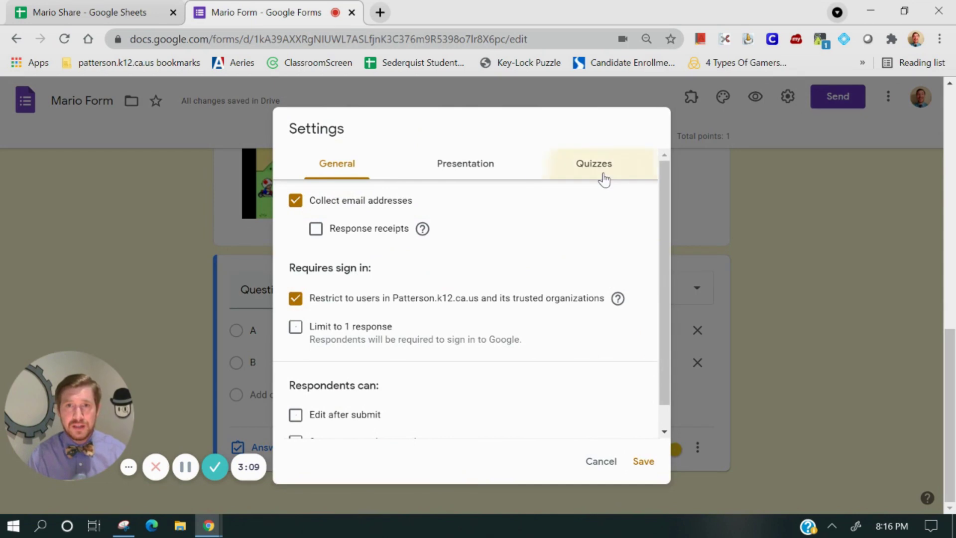
{"action": "left_click", "coordinate": [603, 178]}
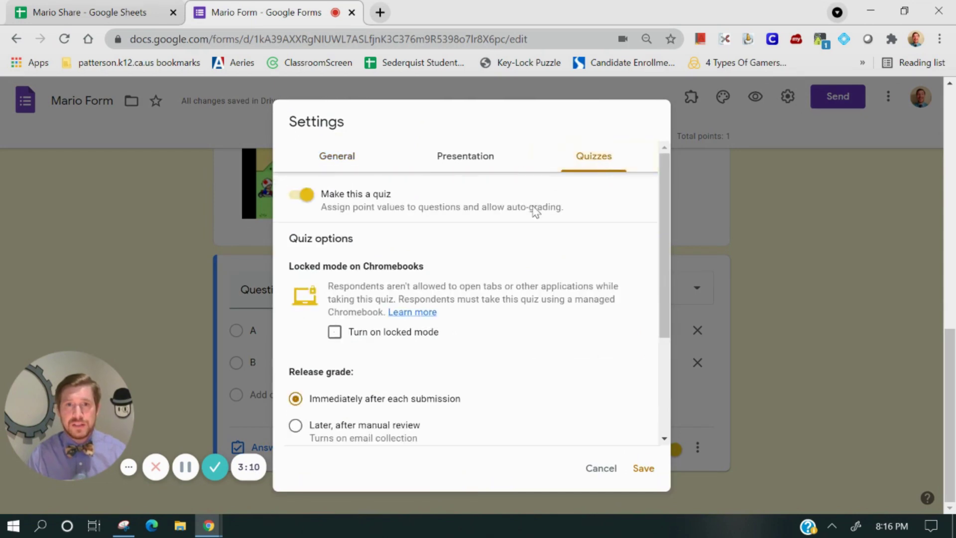
{"action": "scroll", "coordinate": [447, 254], "scroll_direction": "down", "scroll_amount": 3}
{"action": "scroll", "coordinate": [446, 256], "scroll_direction": "up", "scroll_amount": 3}
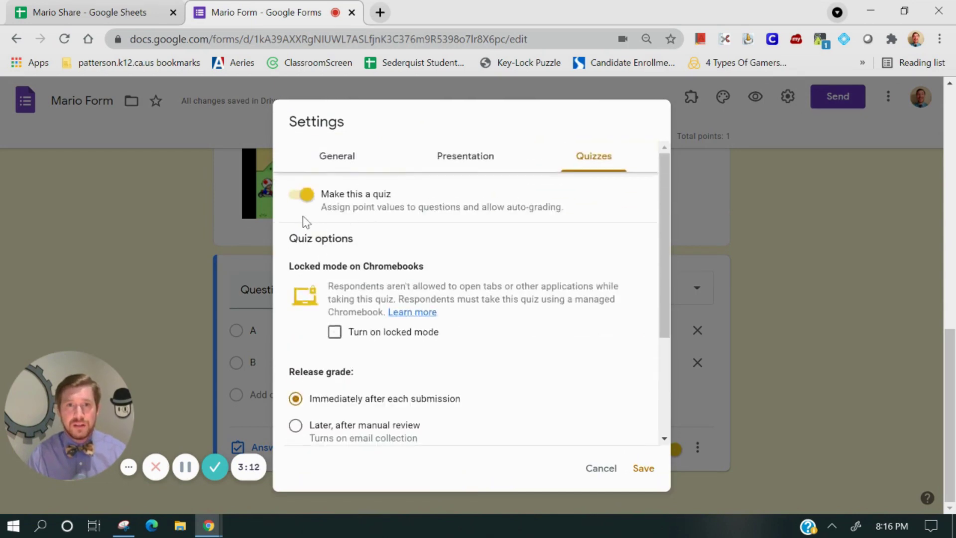
{"action": "scroll", "coordinate": [328, 229], "scroll_direction": "down", "scroll_amount": 2}
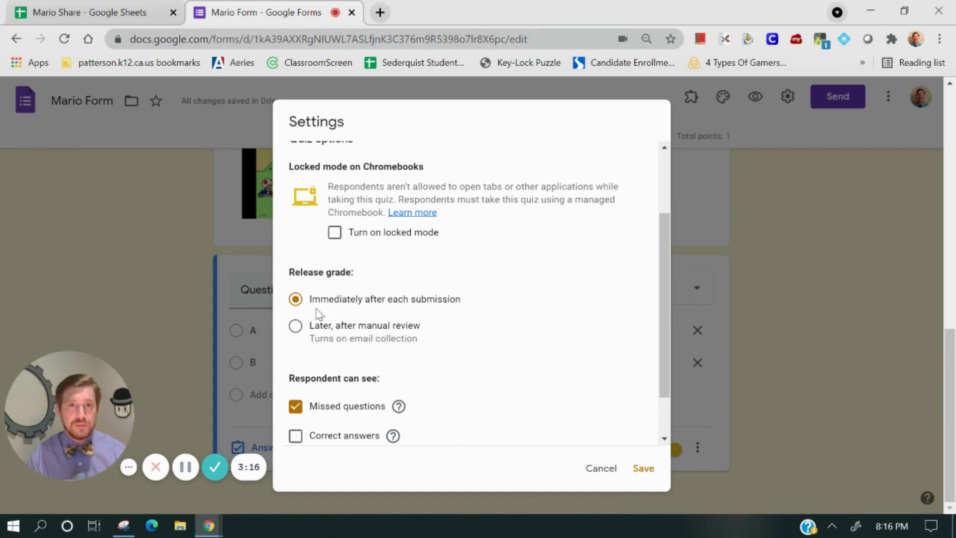
{"action": "scroll", "coordinate": [433, 299], "scroll_direction": "up", "scroll_amount": 2}
{"action": "scroll", "coordinate": [433, 297], "scroll_direction": "down", "scroll_amount": 2}
{"action": "scroll", "coordinate": [434, 297], "scroll_direction": "up", "scroll_amount": 3}
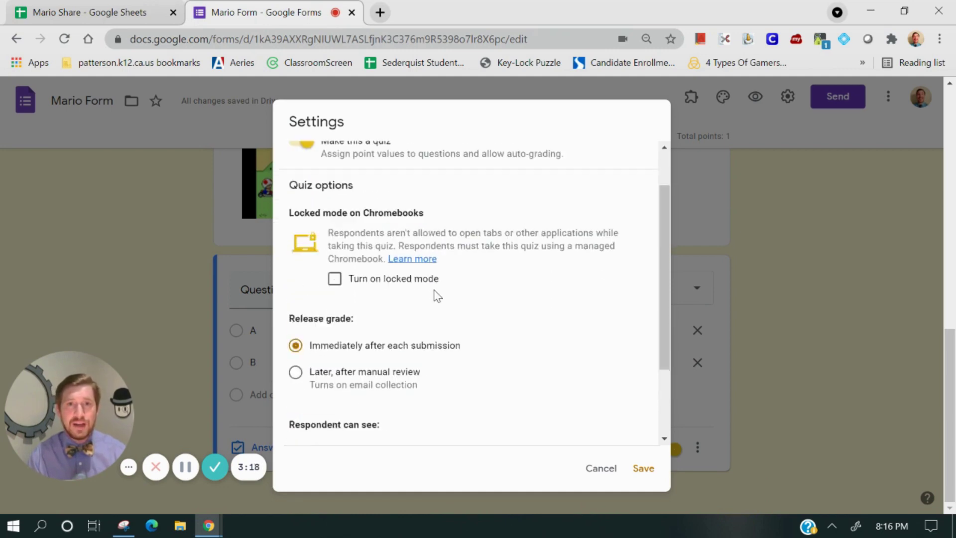
{"action": "left_click", "coordinate": [356, 159]}
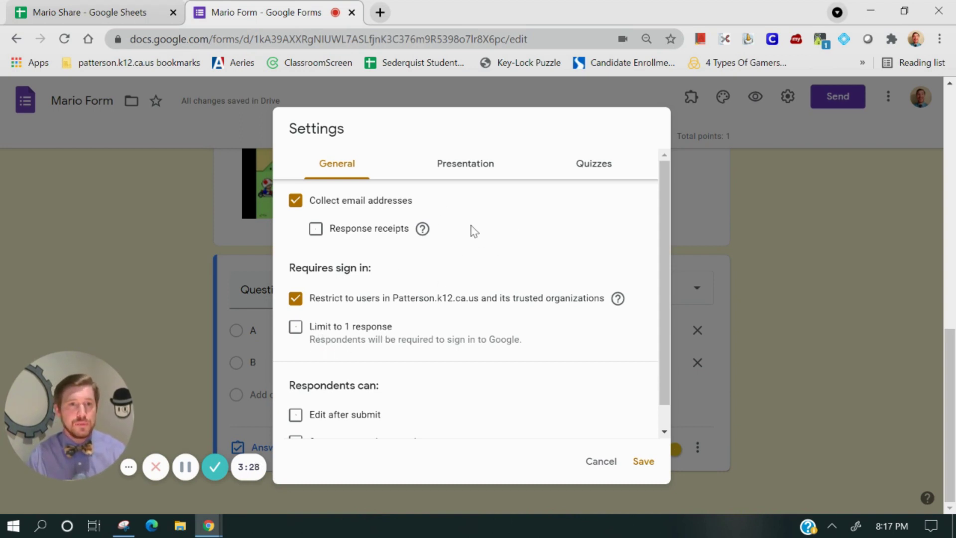
{"action": "left_click", "coordinate": [643, 462]}
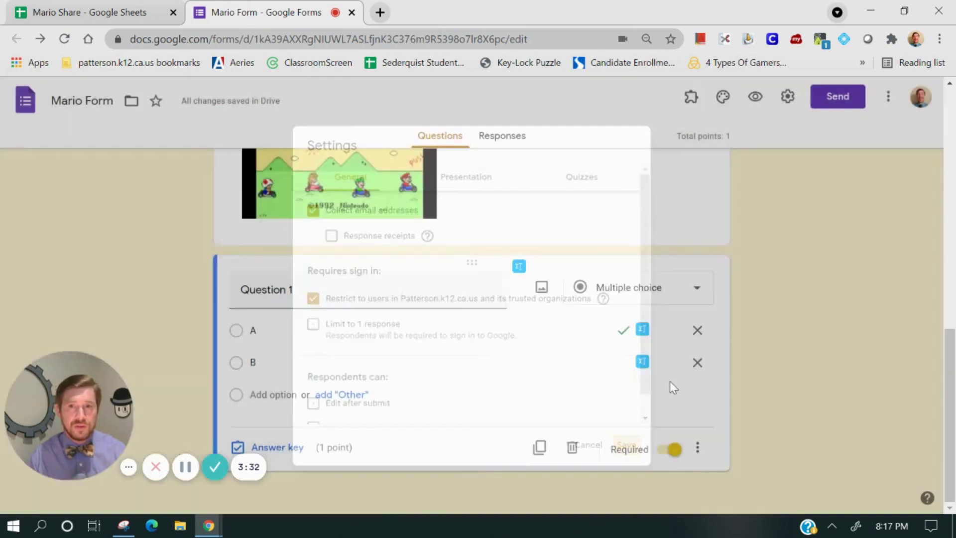
From the form's Responses view, create a new Mario Form (Responses) spreadsheet.
{"action": "scroll", "coordinate": [470, 298], "scroll_direction": "up", "scroll_amount": 10}
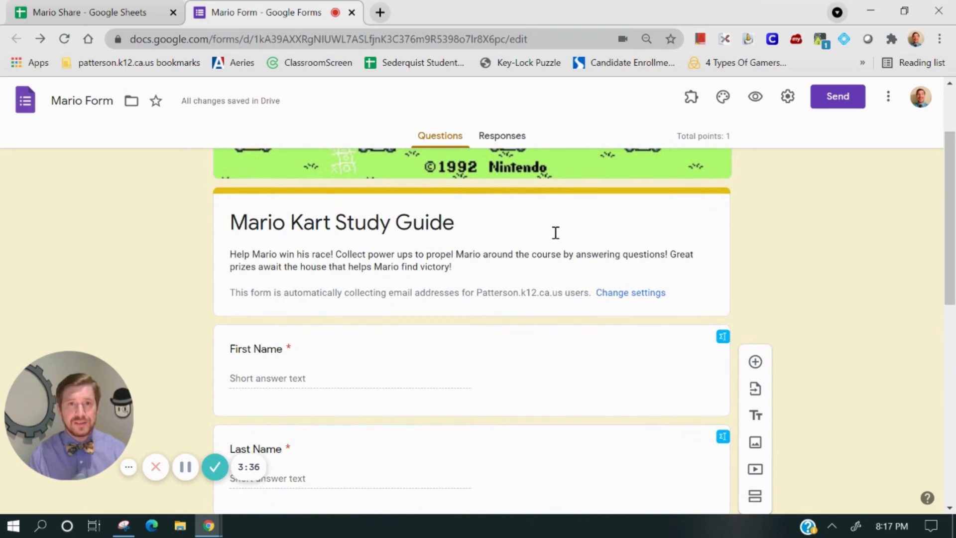
{"action": "left_click", "coordinate": [497, 144]}
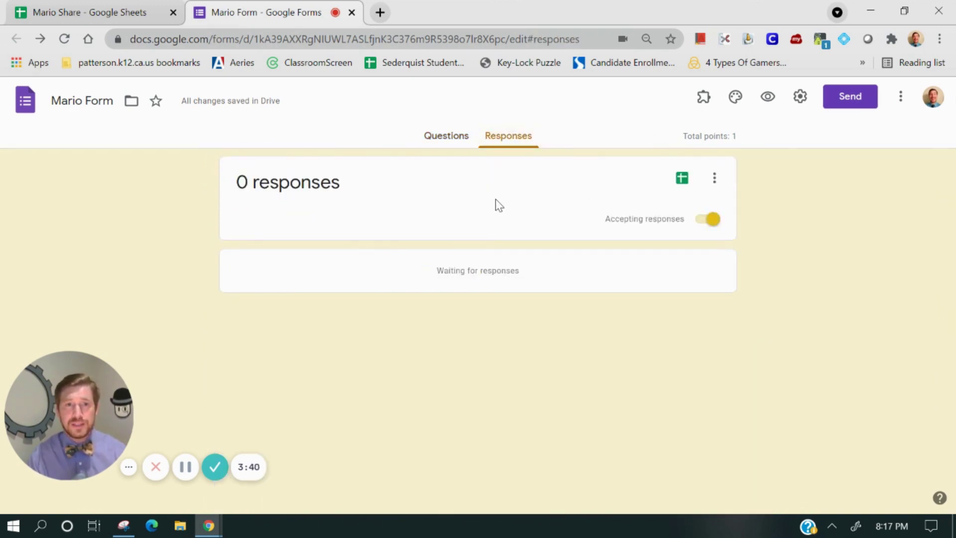
{"action": "left_click", "coordinate": [681, 185]}
{"action": "left_click", "coordinate": [630, 266]}
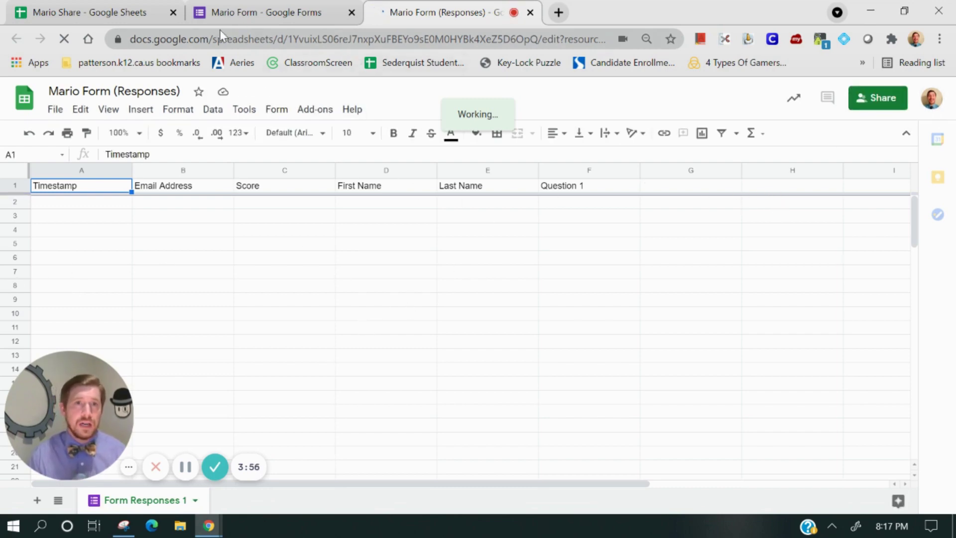
Select the responses spreadsheet's web address and locate cell A15 on Mario Share's Settings sheet.
{"action": "left_click_drag", "start_coordinate": [129, 38], "coordinate": [756, 95]}
{"action": "key", "text": "ctrl+c"}
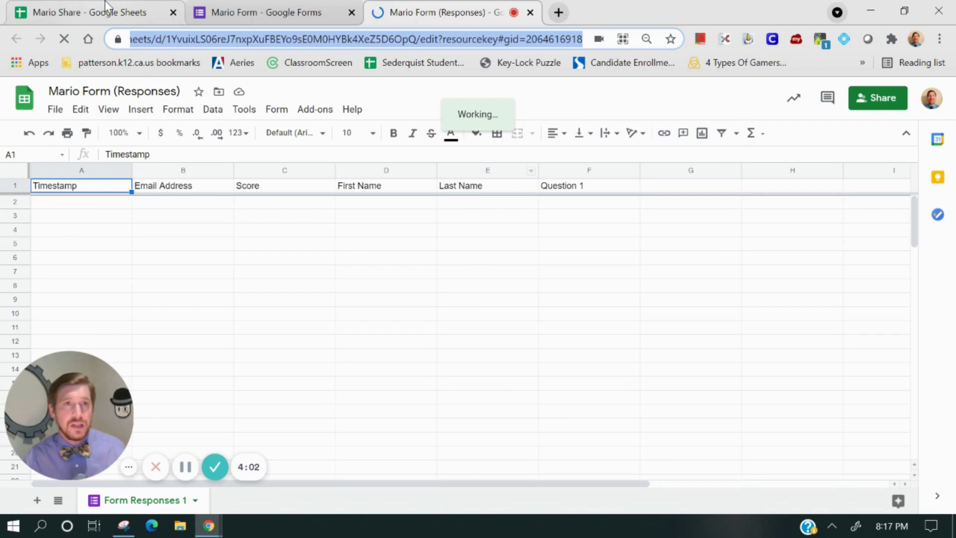
{"action": "left_click", "coordinate": [90, 12]}
{"action": "mouse_move", "coordinate": [76, 391]}
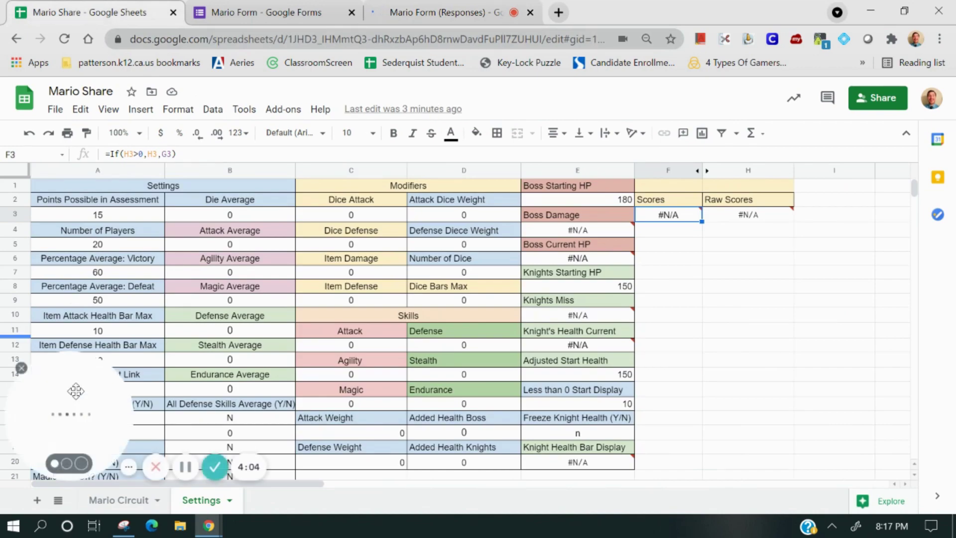
{"action": "left_click_drag", "start_coordinate": [100, 397], "coordinate": [762, 387]}
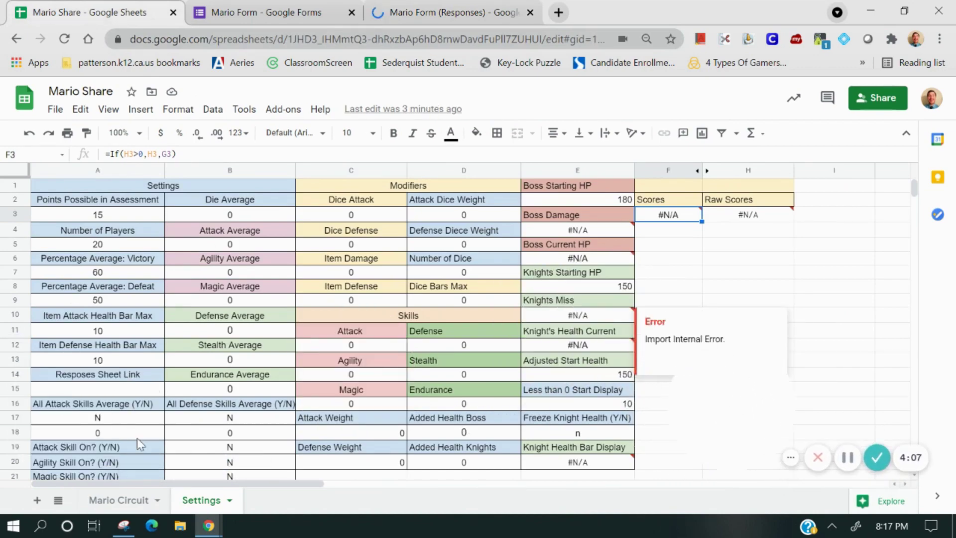
{"action": "left_click", "coordinate": [131, 390]}
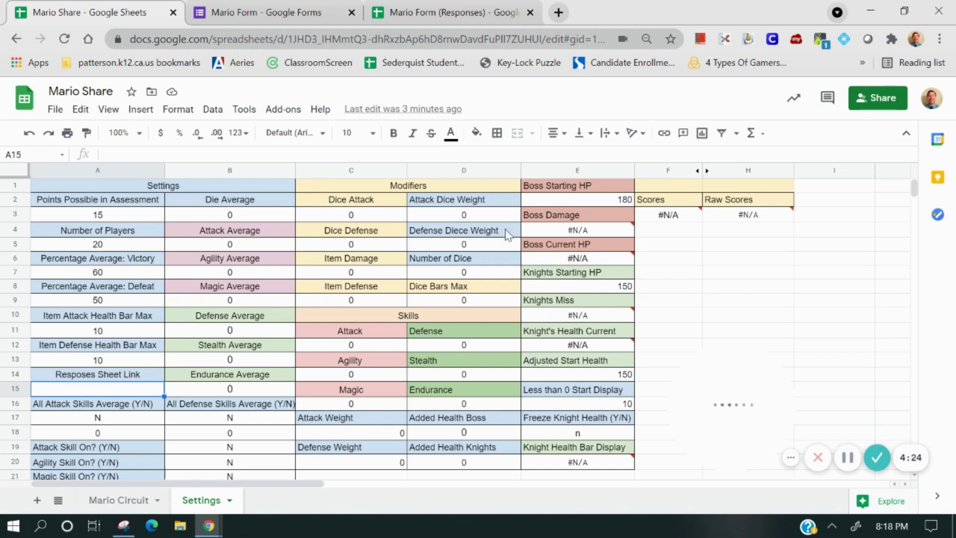
{"action": "scroll", "coordinate": [417, 427], "scroll_direction": "down", "scroll_amount": 3}
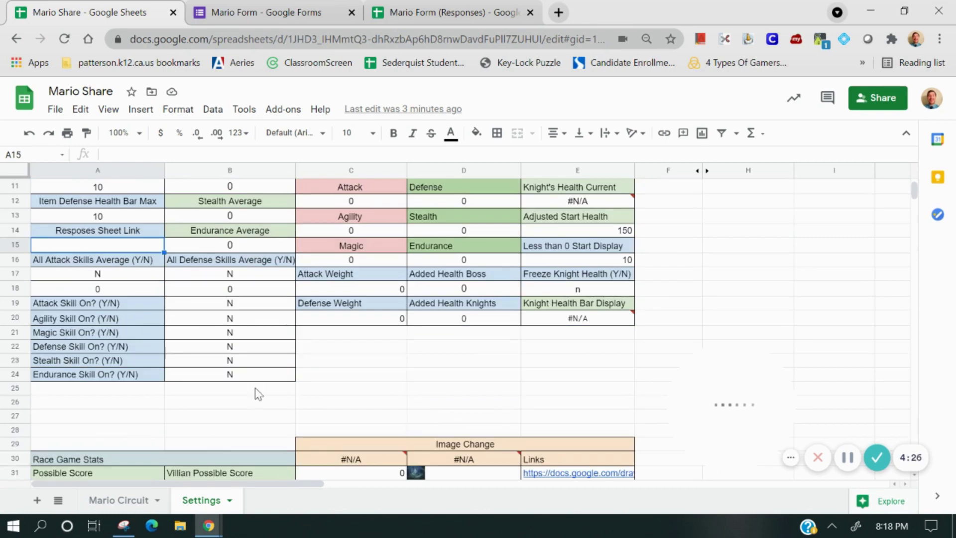
{"action": "scroll", "coordinate": [256, 394], "scroll_direction": "down", "scroll_amount": 2}
{"action": "scroll", "coordinate": [258, 398], "scroll_direction": "up", "scroll_amount": 2}
{"action": "scroll", "coordinate": [339, 369], "scroll_direction": "up", "scroll_amount": 2}
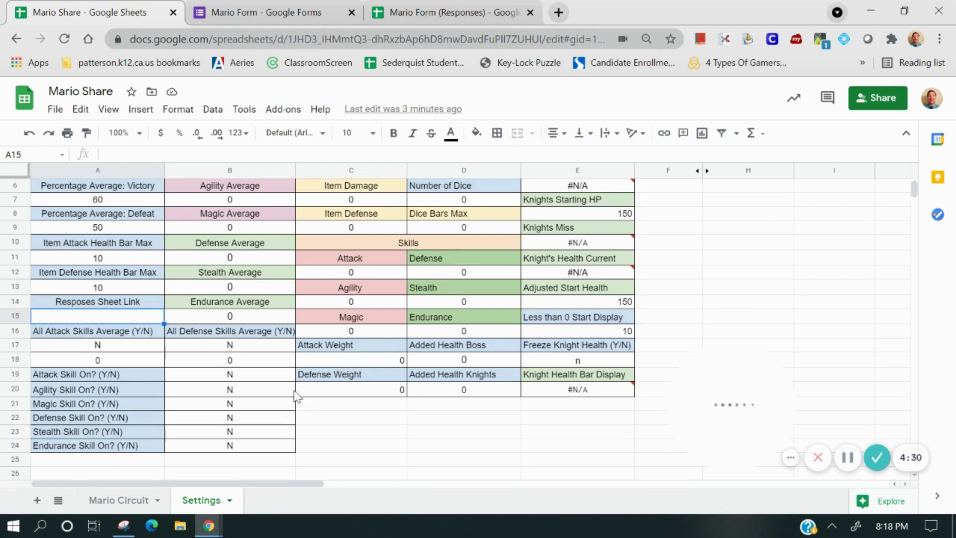
{"action": "scroll", "coordinate": [124, 360], "scroll_direction": "up", "scroll_amount": 2}
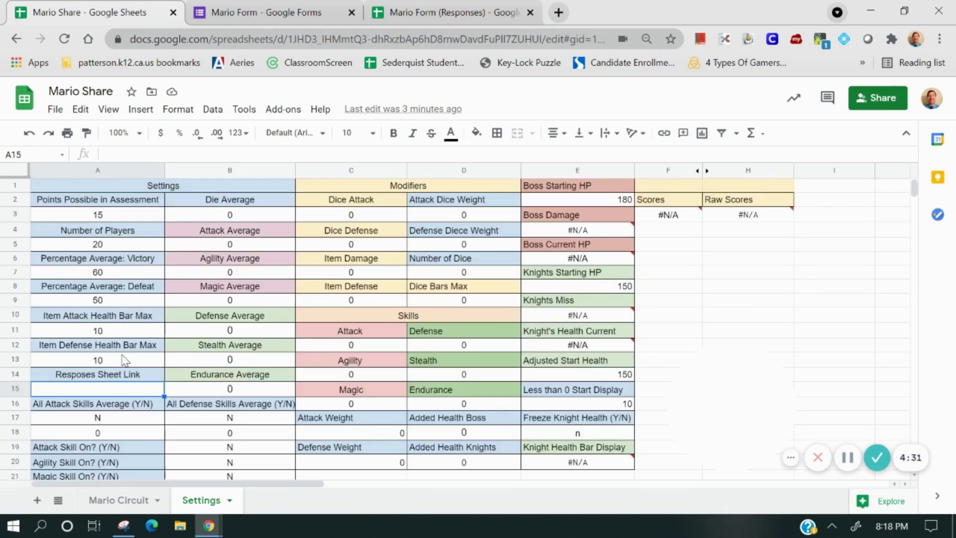
{"action": "left_click", "coordinate": [381, 7]}
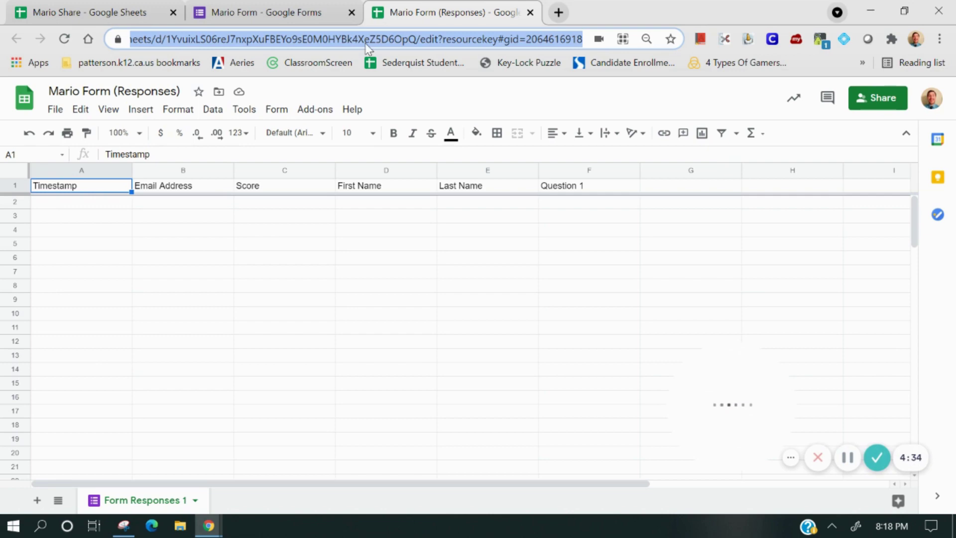
Paste the responses spreadsheet link into A15 and allow access to the responses sheet.
{"action": "left_click", "coordinate": [139, 11]}
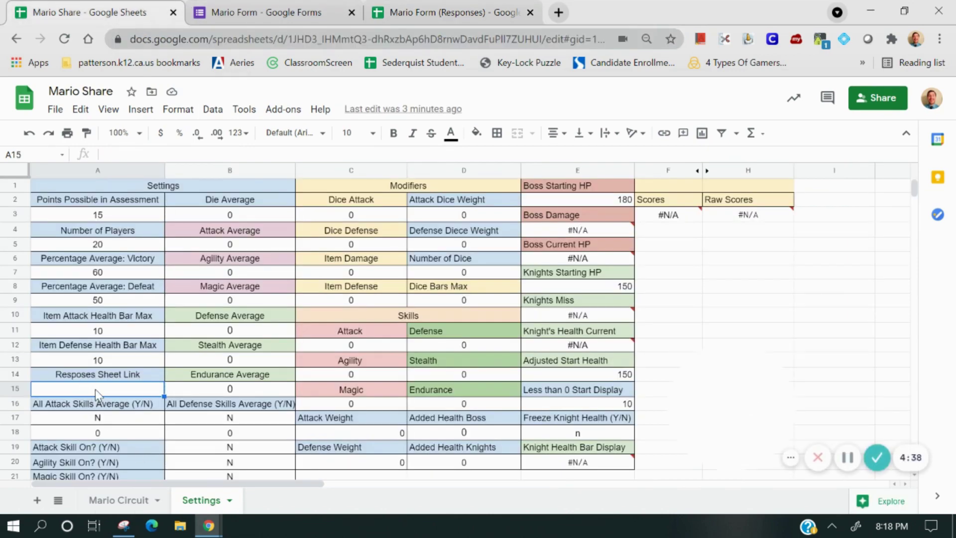
{"action": "key", "text": "ctrl+v"}
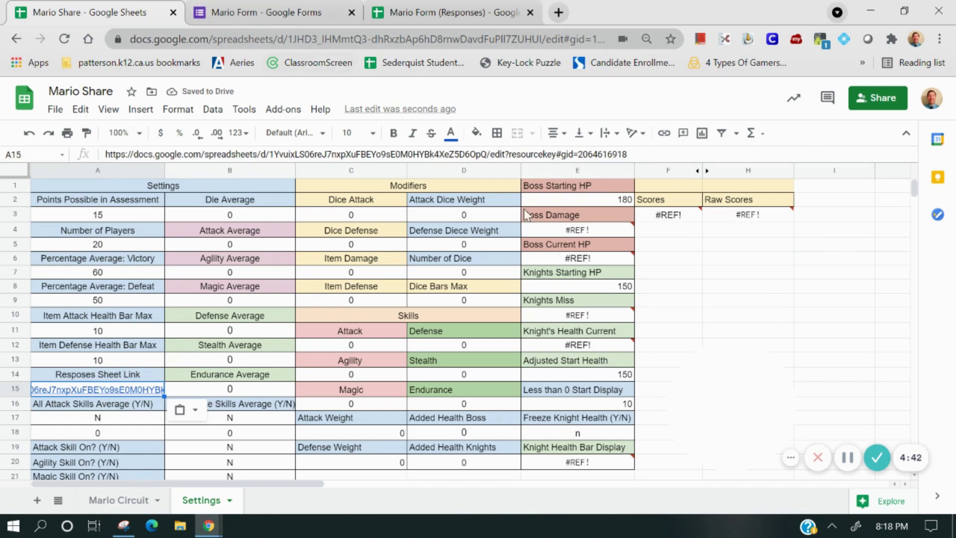
{"action": "mouse_move", "coordinate": [777, 215]}
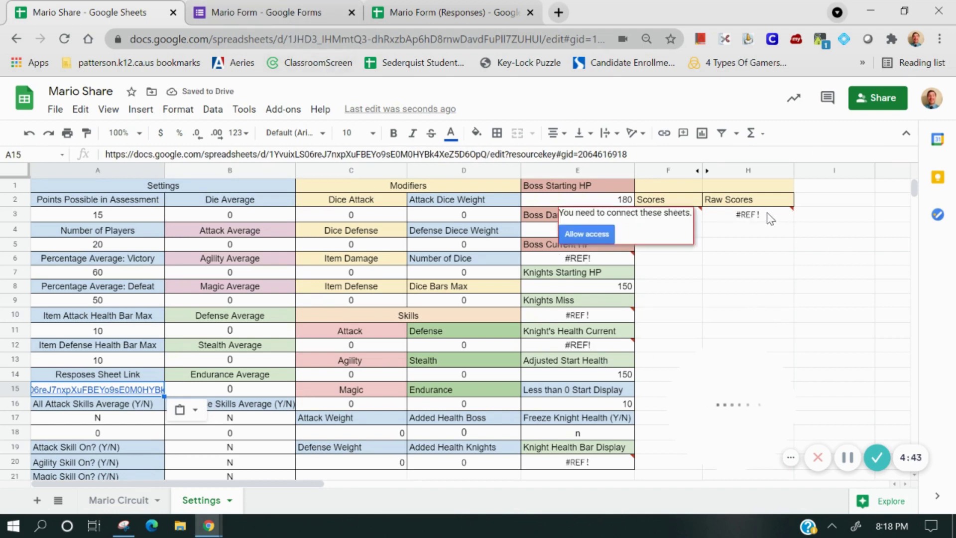
{"action": "left_click", "coordinate": [582, 238]}
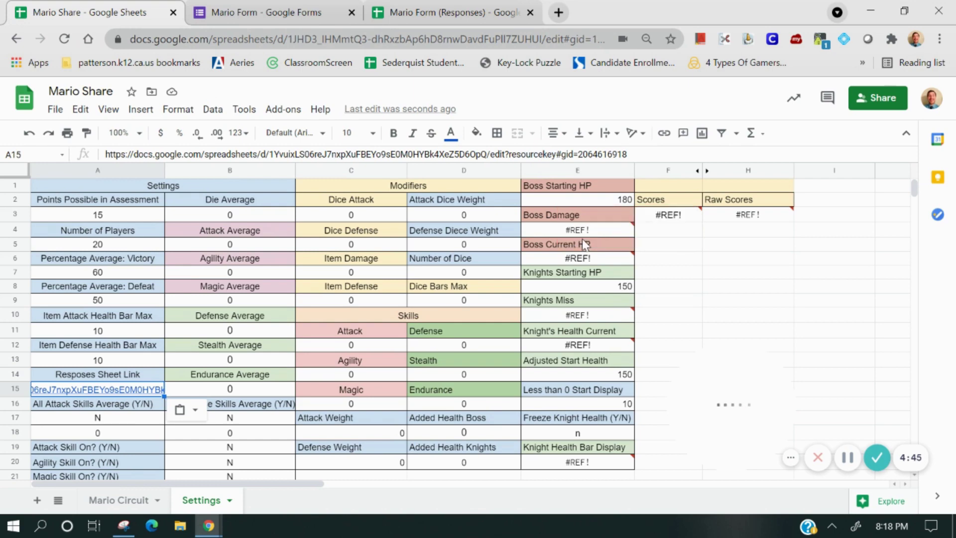
{"action": "left_click", "coordinate": [461, 1]}
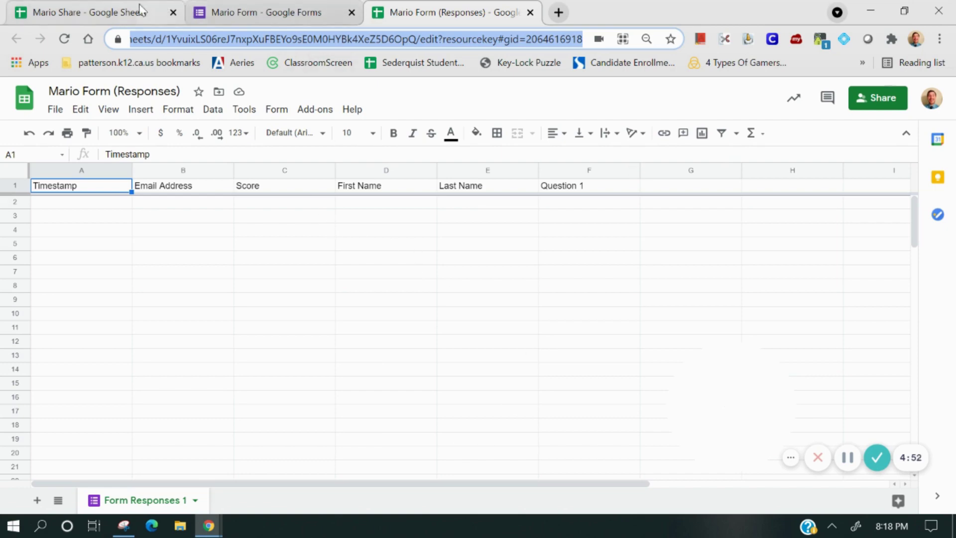
{"action": "left_click", "coordinate": [95, 19]}
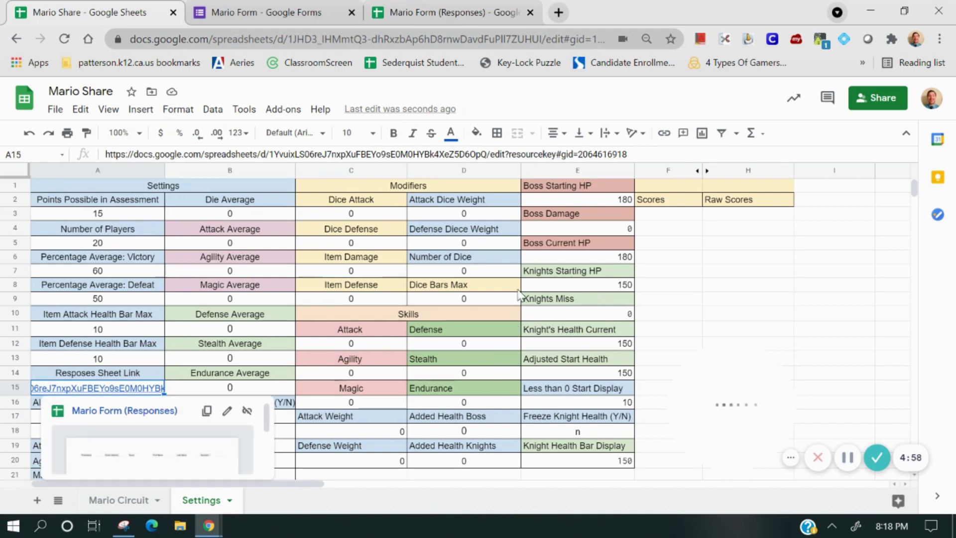
{"action": "mouse_move", "coordinate": [701, 401]}
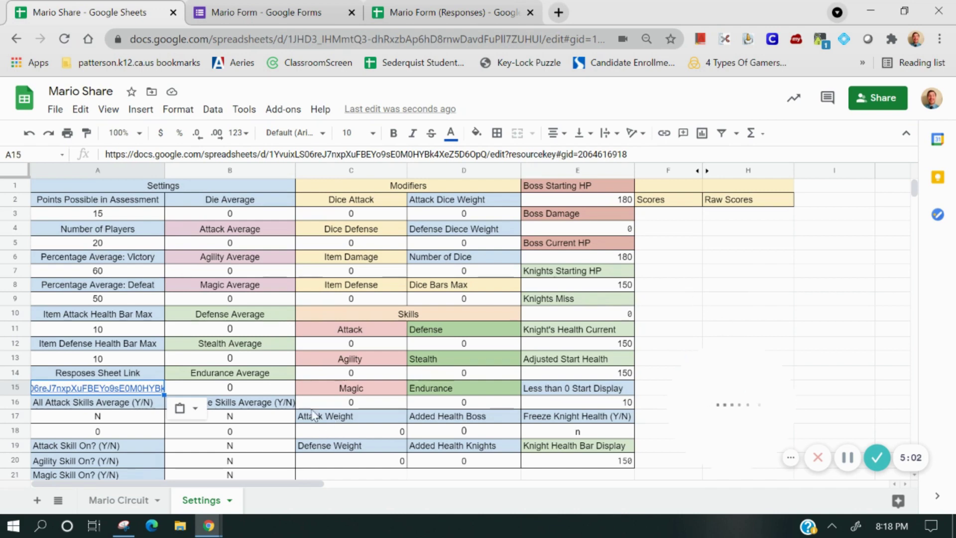
{"action": "left_click", "coordinate": [298, 8]}
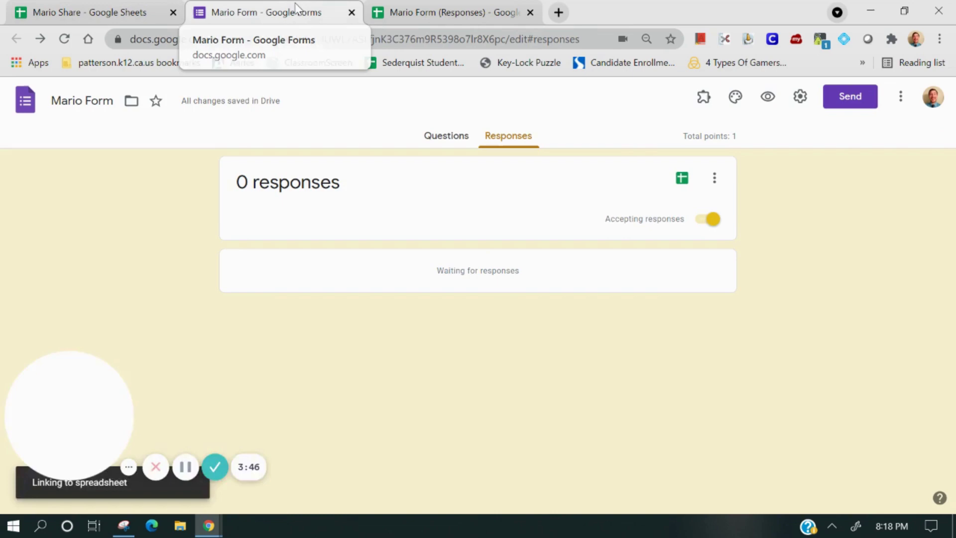
{"action": "left_click", "coordinate": [437, 145]}
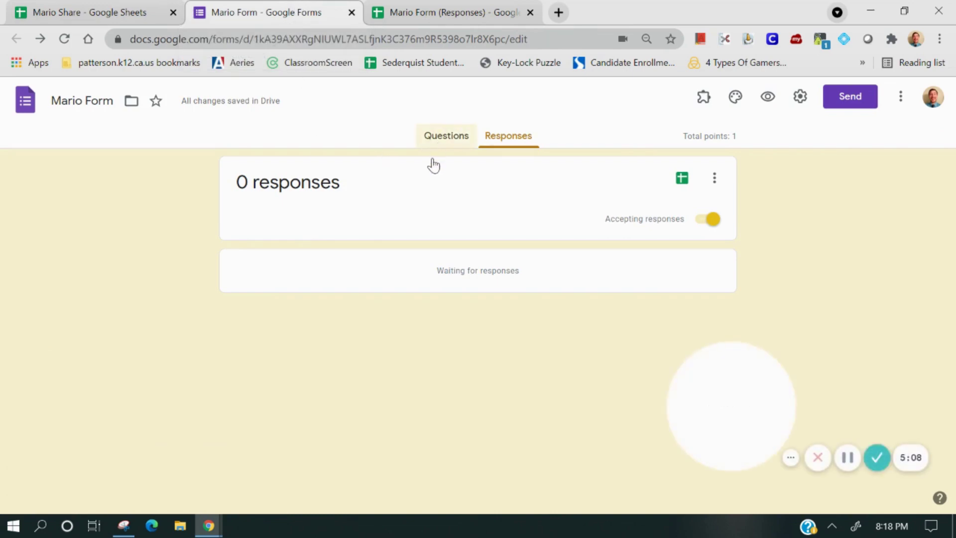
{"action": "scroll", "coordinate": [427, 311], "scroll_direction": "down", "scroll_amount": 10}
{"action": "scroll", "coordinate": [425, 314], "scroll_direction": "down", "scroll_amount": 1}
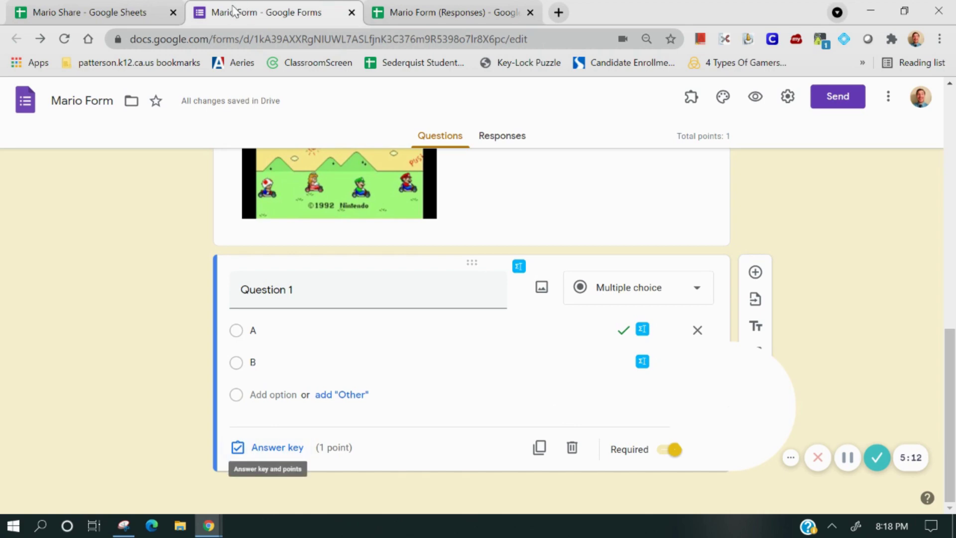
{"action": "left_click", "coordinate": [468, 11]}
{"action": "left_click", "coordinate": [68, 13]}
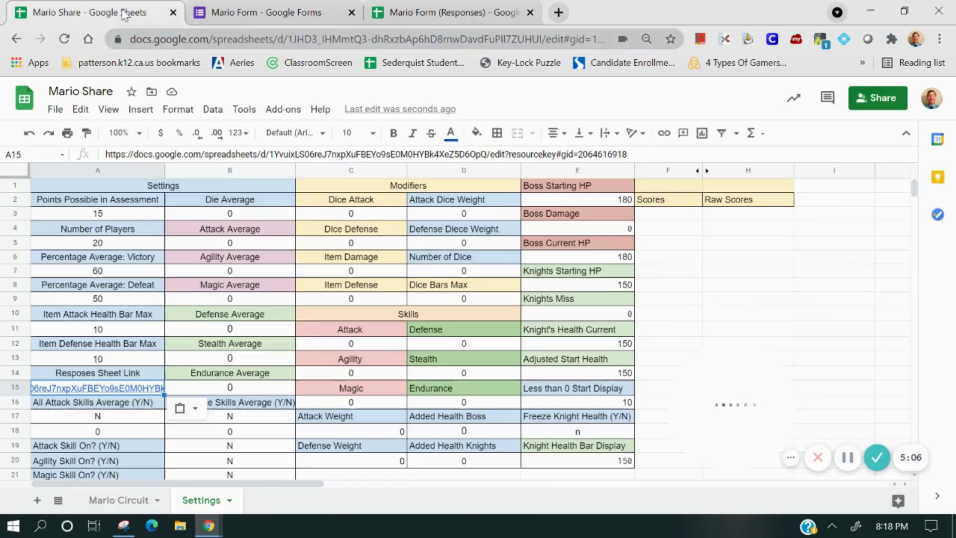
Enter 1 in A3, 4 in A5 and 70 in A7 on the Settings sheet.
{"action": "left_click", "coordinate": [114, 213]}
{"action": "type", "text": "1"}
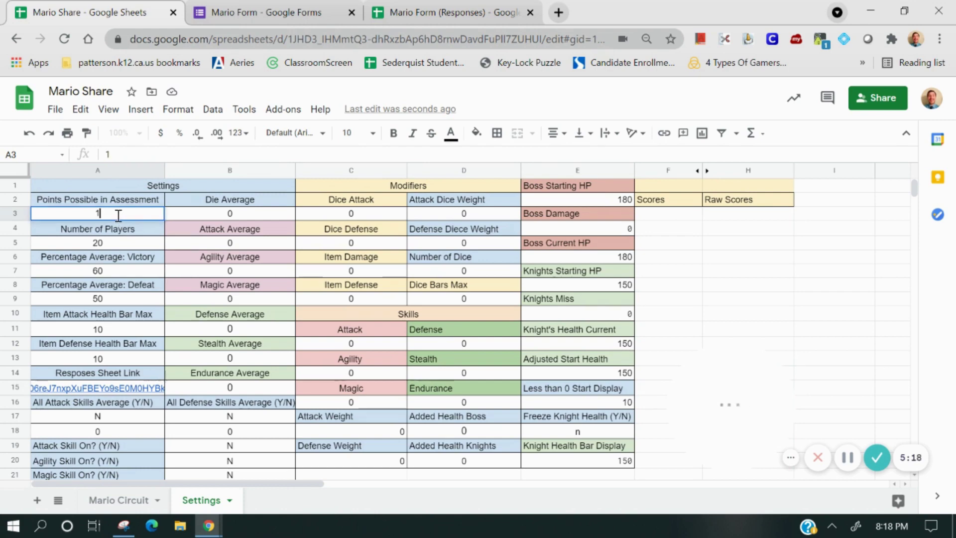
{"action": "left_click", "coordinate": [124, 244]}
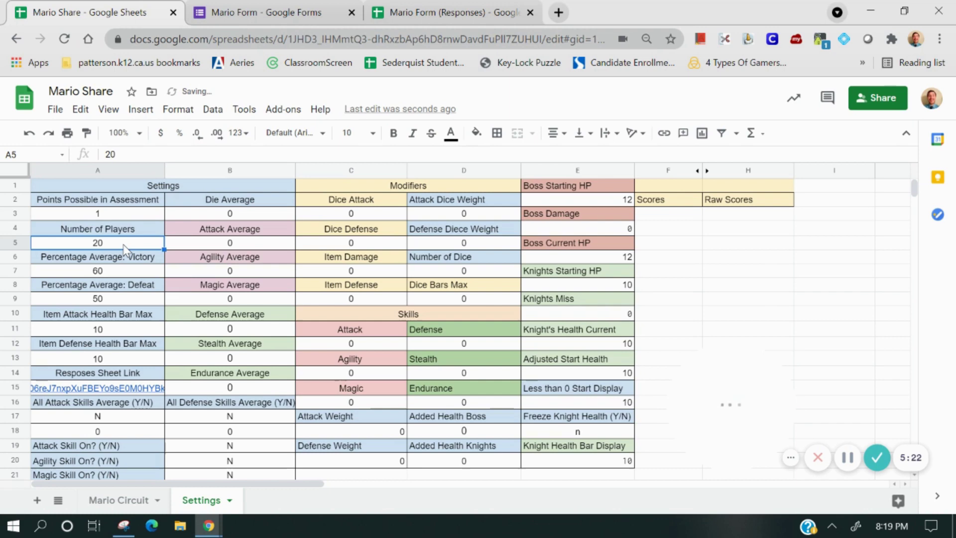
{"action": "type", "text": "4"}
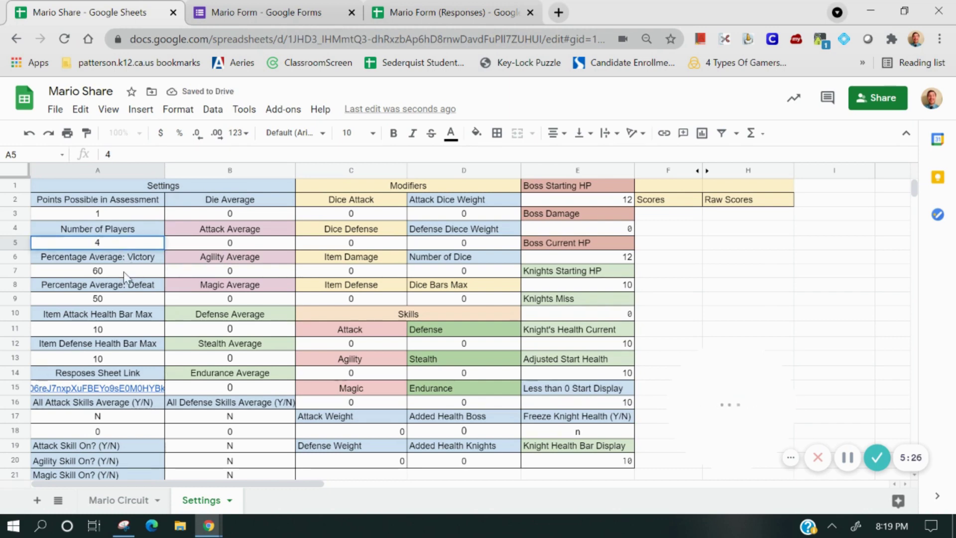
{"action": "left_click", "coordinate": [124, 270]}
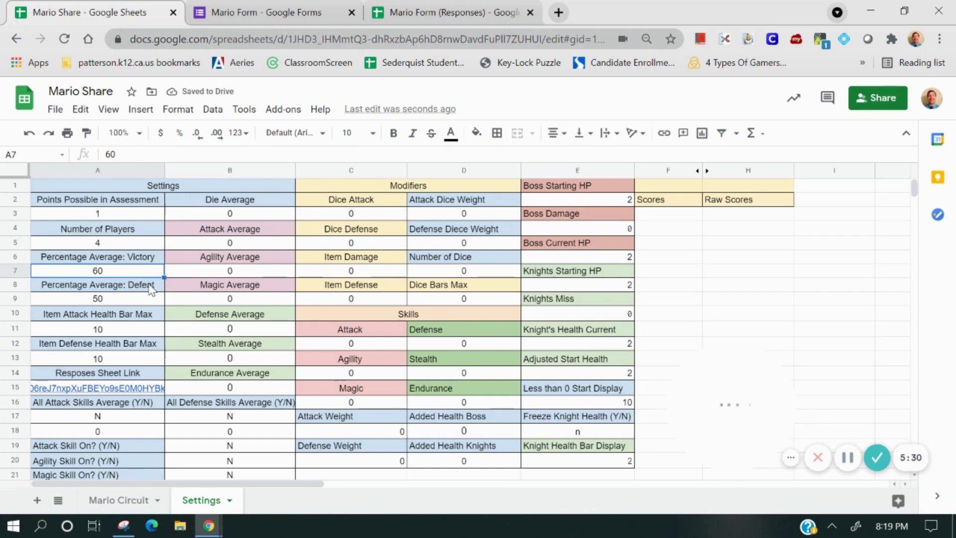
{"action": "type", "text": "70"}
{"action": "left_click", "coordinate": [137, 302]}
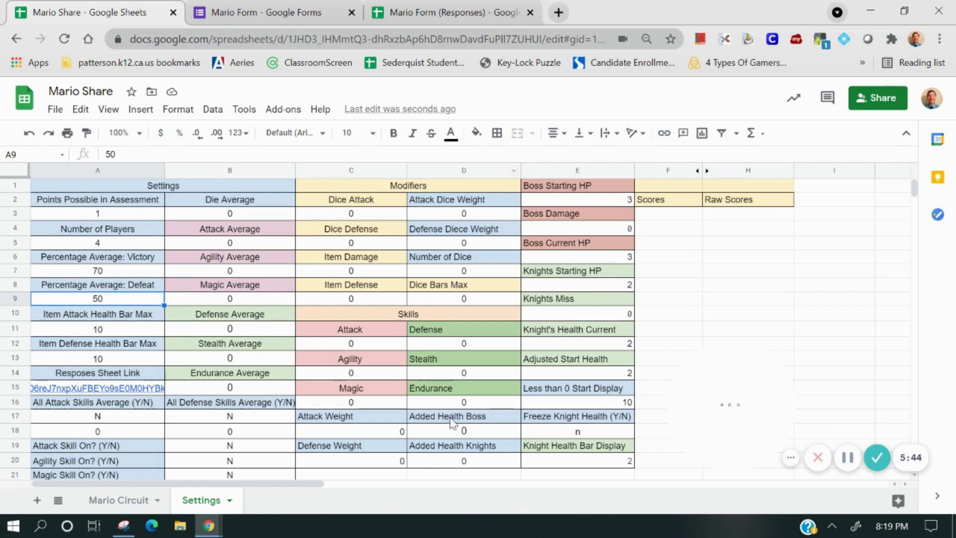
{"action": "scroll", "coordinate": [395, 450], "scroll_direction": "down", "scroll_amount": 2}
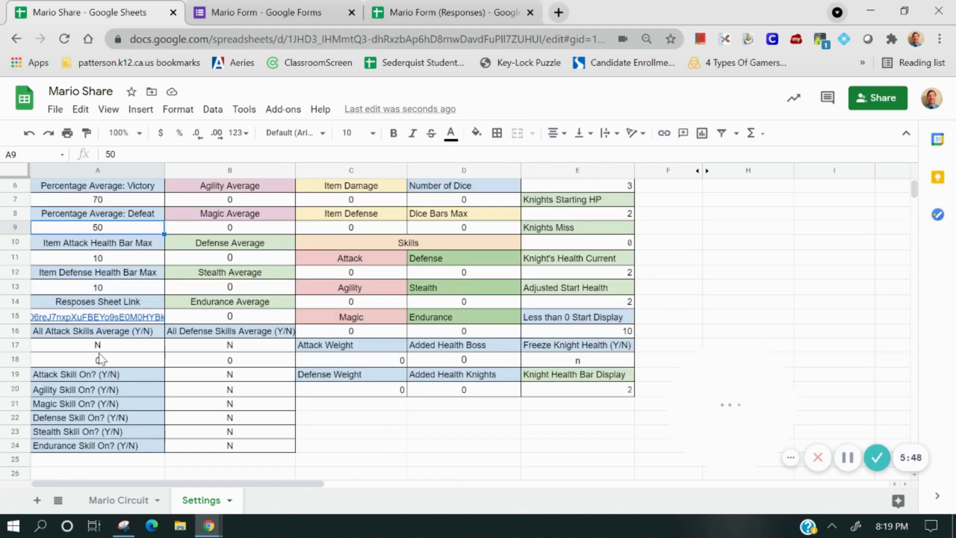
{"action": "left_click", "coordinate": [99, 348]}
{"action": "left_click", "coordinate": [243, 346]}
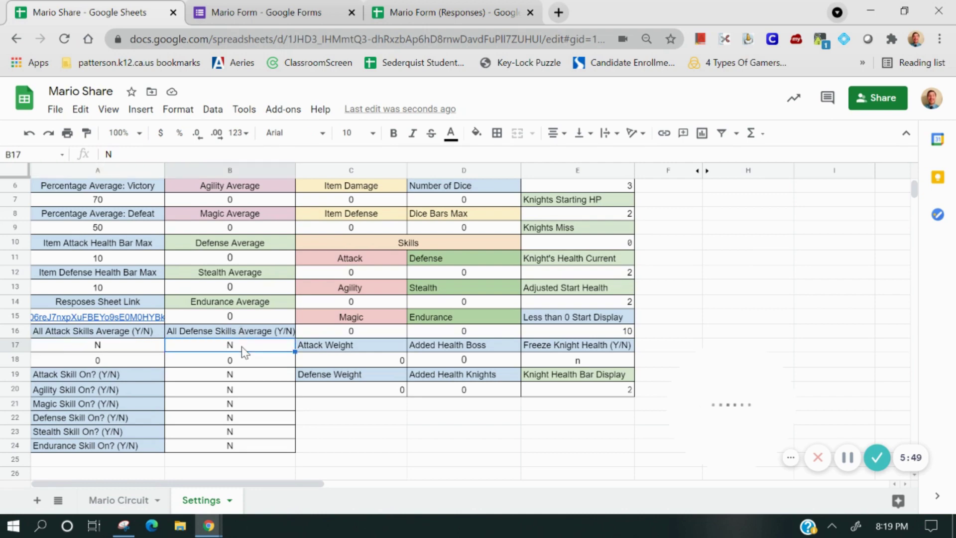
{"action": "left_click", "coordinate": [235, 377]}
{"action": "left_click_drag", "start_coordinate": [234, 403], "coordinate": [232, 418]}
{"action": "left_click", "coordinate": [230, 431]}
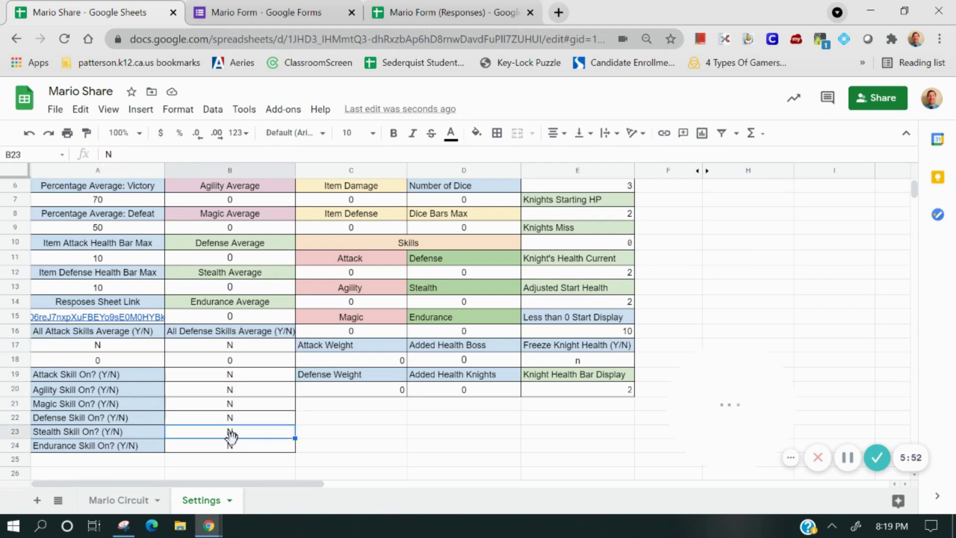
{"action": "left_click", "coordinate": [239, 391]}
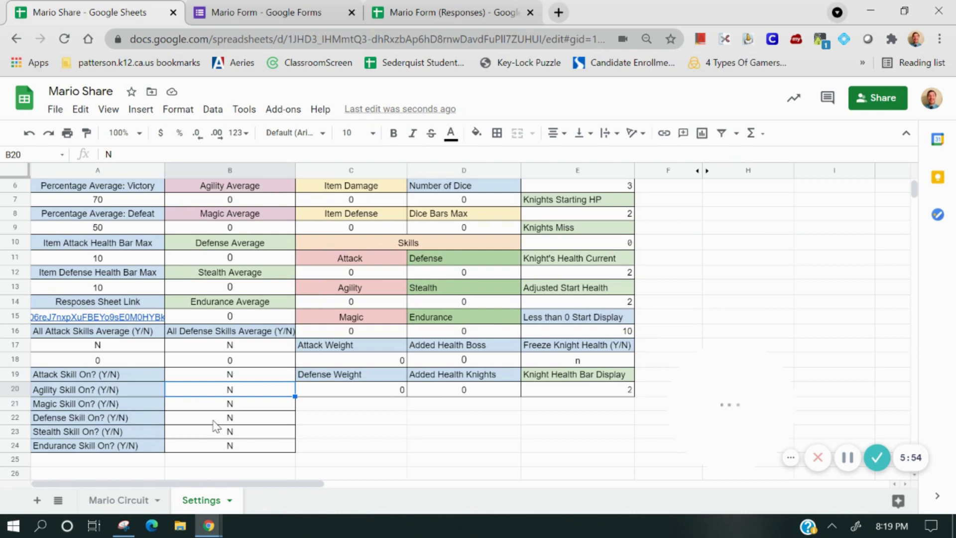
{"action": "scroll", "coordinate": [216, 426], "scroll_direction": "up", "scroll_amount": 2}
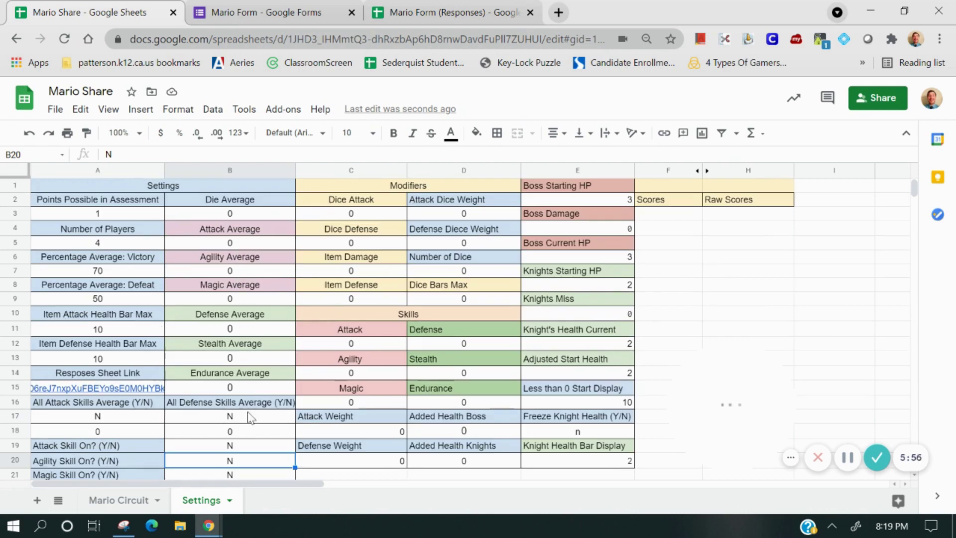
{"action": "scroll", "coordinate": [304, 410], "scroll_direction": "down", "scroll_amount": 2}
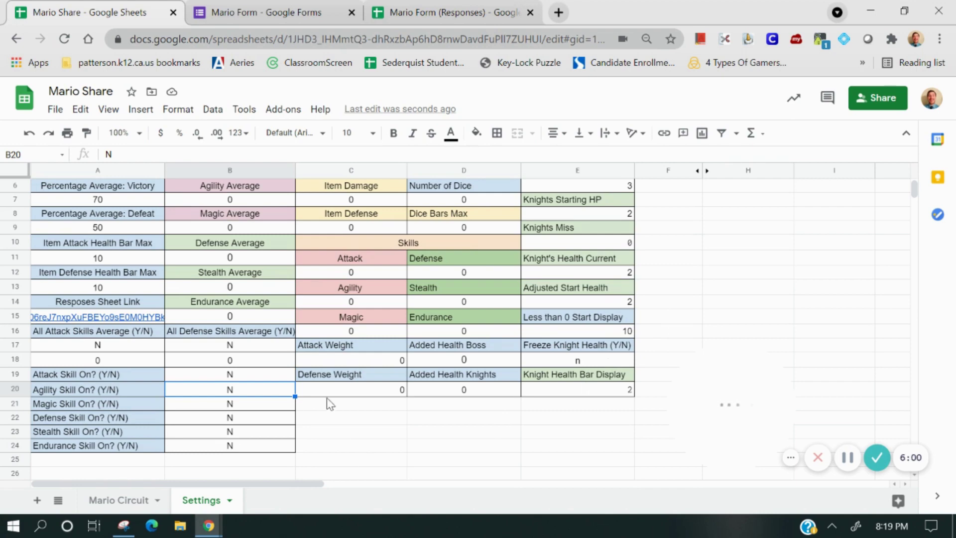
{"action": "scroll", "coordinate": [326, 400], "scroll_direction": "down", "scroll_amount": 7}
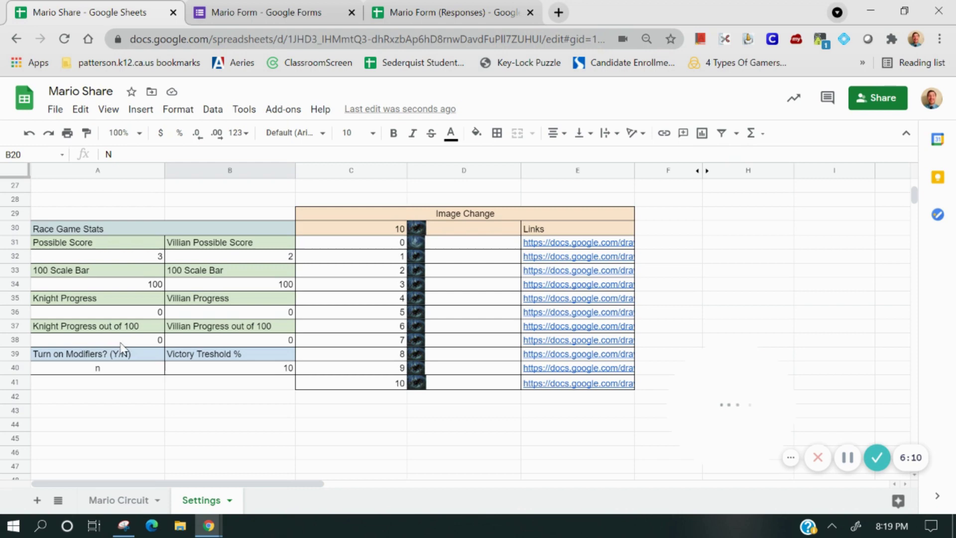
{"action": "left_click", "coordinate": [104, 368]}
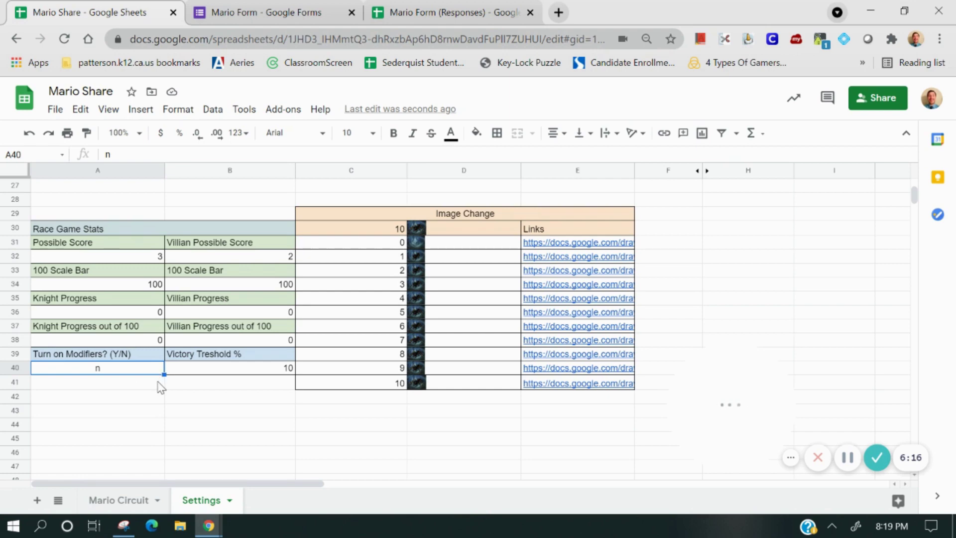
{"action": "scroll", "coordinate": [167, 400], "scroll_direction": "up", "scroll_amount": 9}
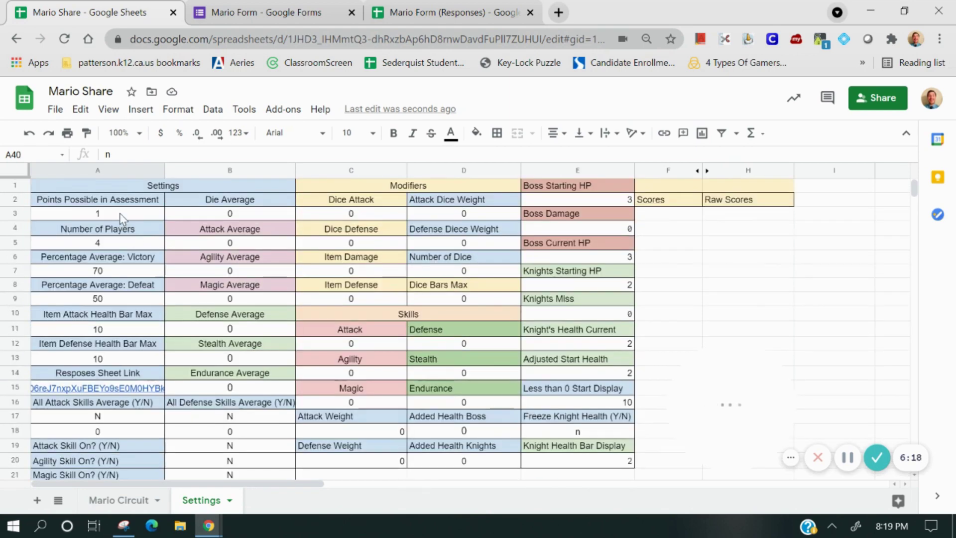
{"action": "left_click", "coordinate": [119, 218]}
{"action": "left_click", "coordinate": [112, 244]}
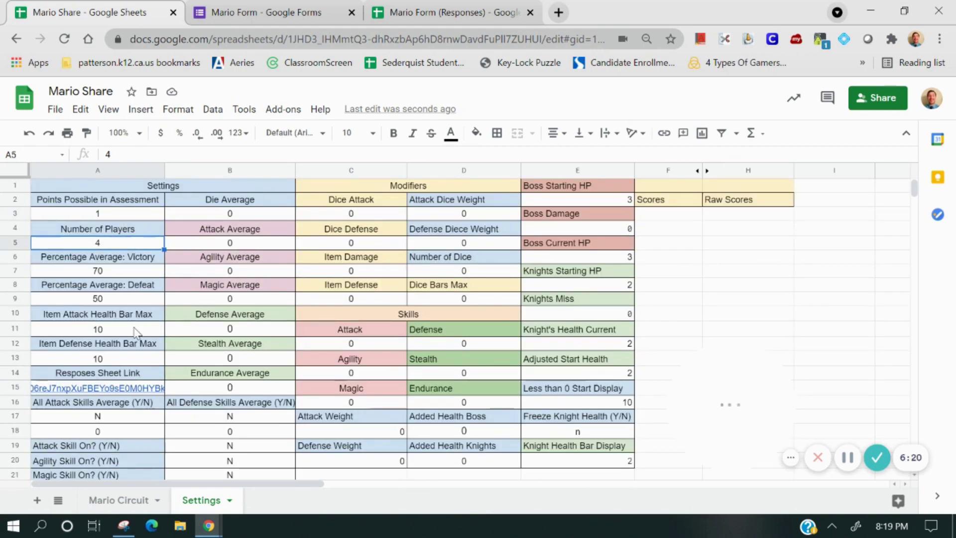
{"action": "scroll", "coordinate": [129, 391], "scroll_direction": "down", "scroll_amount": 2}
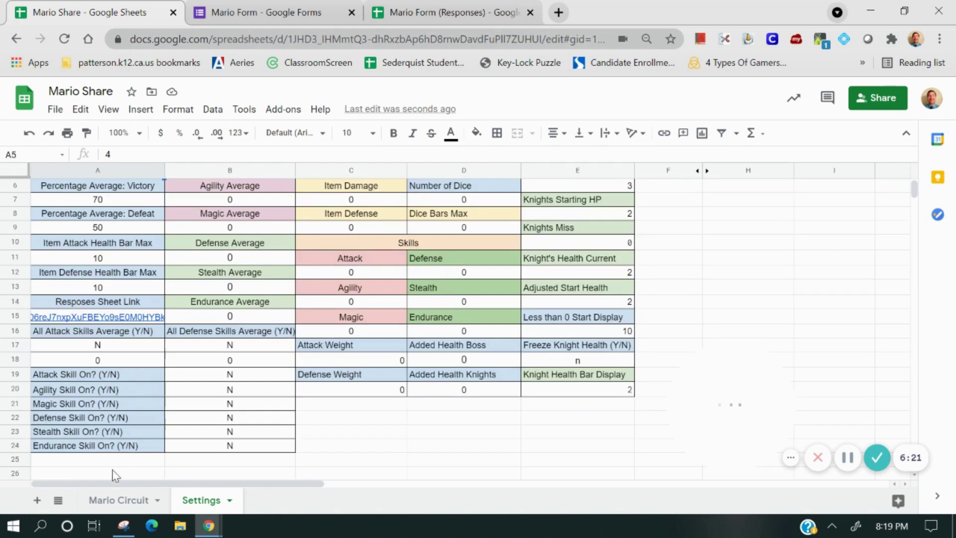
{"action": "left_click", "coordinate": [112, 502]}
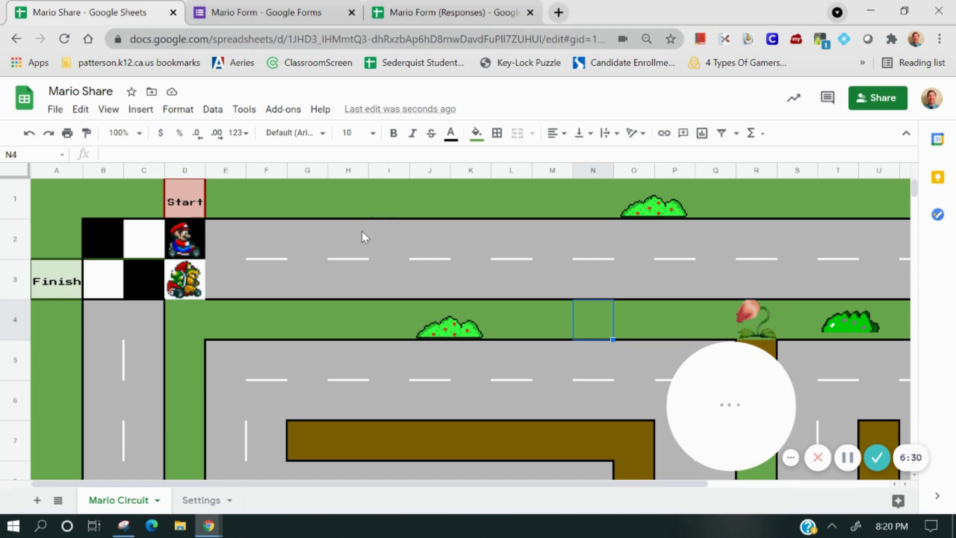
{"action": "left_click", "coordinate": [370, 212]}
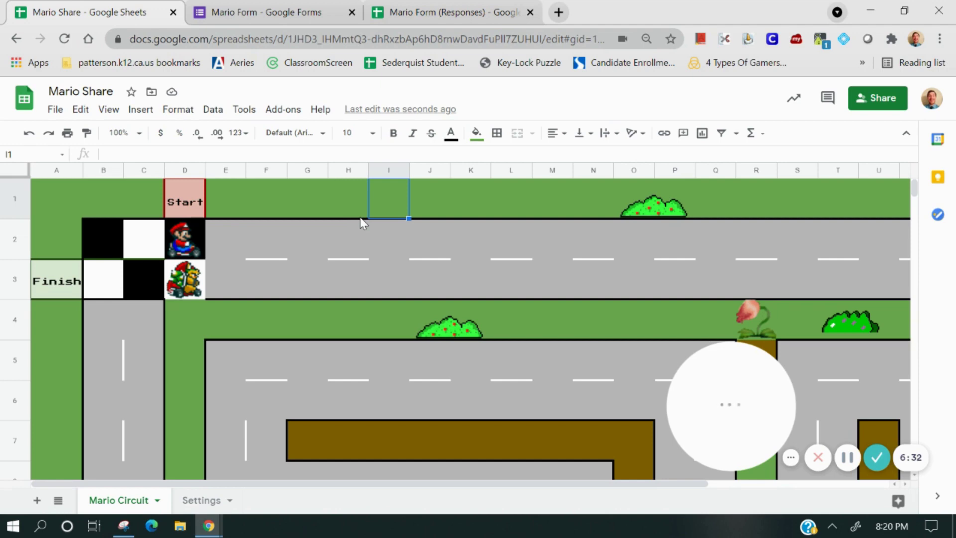
{"action": "key", "text": "ctrl+minus"}
{"action": "key", "text": "ctrl+minus"}
{"action": "key", "text": "ctrl+minus"}
{"action": "key", "text": "ctrl+minus"}
{"action": "key", "text": "ctrl+minus"}
{"action": "key", "text": "ctrl+minus"}
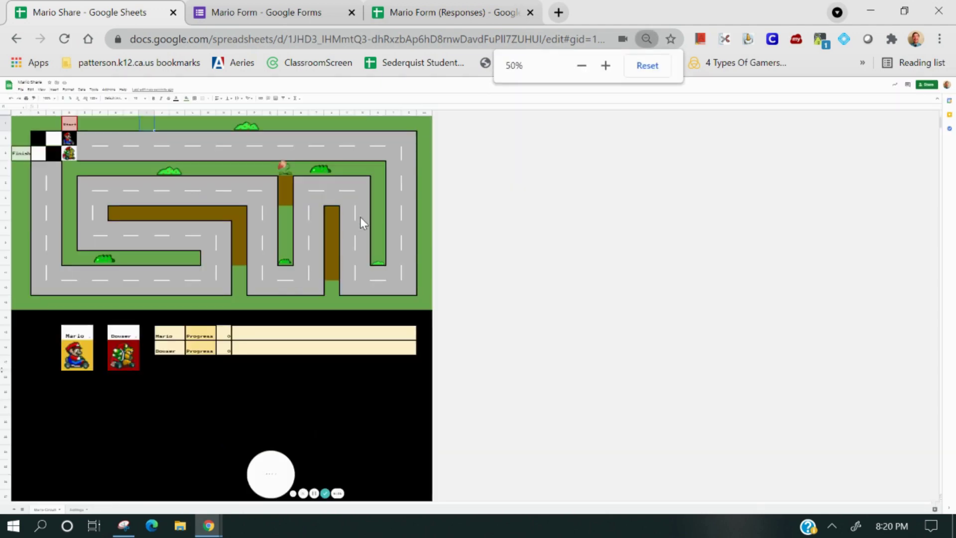
{"action": "key", "text": "ctrl+plus"}
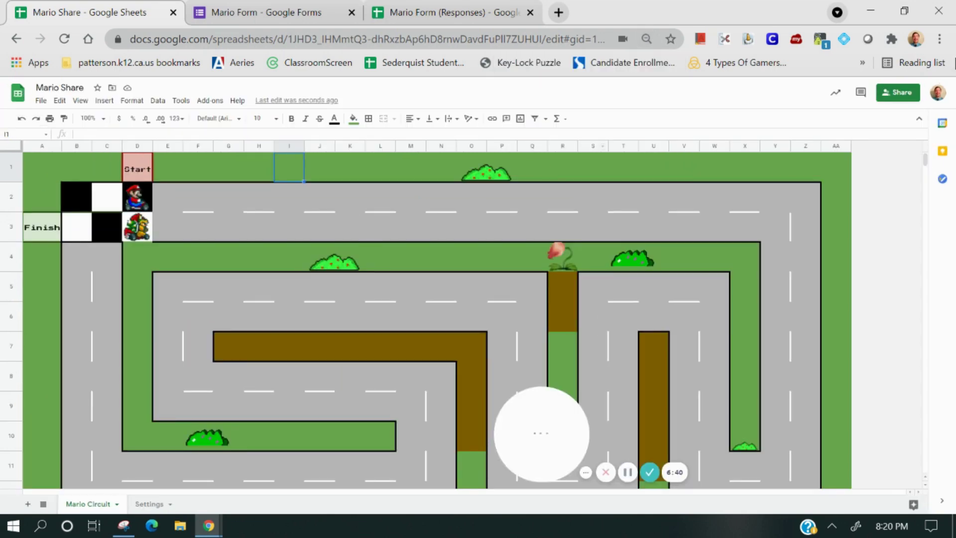
{"action": "left_click", "coordinate": [919, 120]}
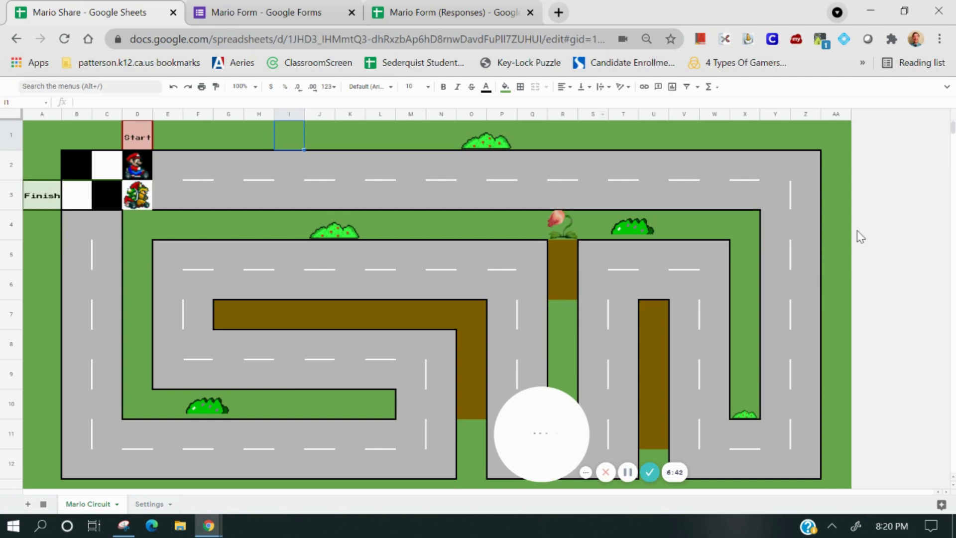
{"action": "left_click_drag", "start_coordinate": [540, 437], "coordinate": [828, 438]}
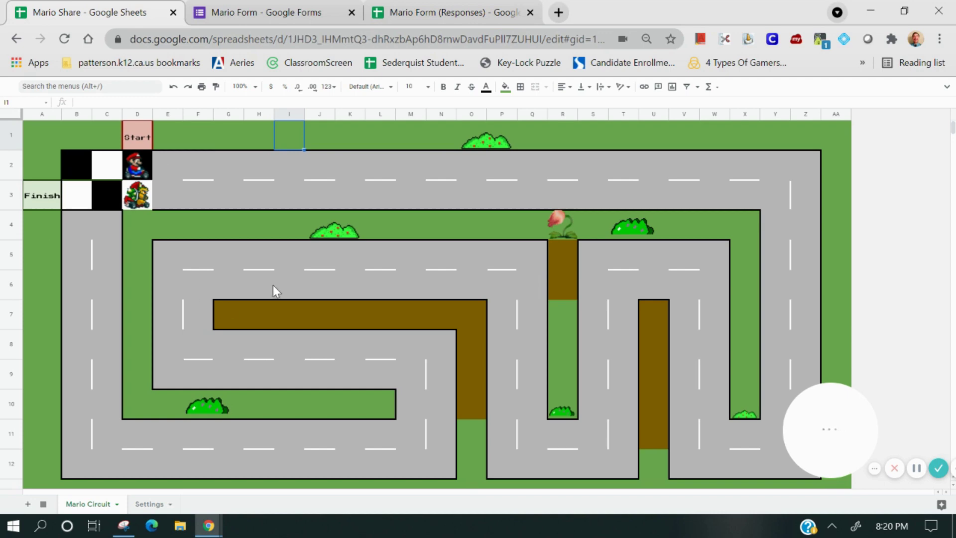
Pick Koopa Troopa as the first racer and Peach as the second from the character dropdowns.
{"action": "scroll", "coordinate": [140, 221], "scroll_direction": "down", "scroll_amount": 4}
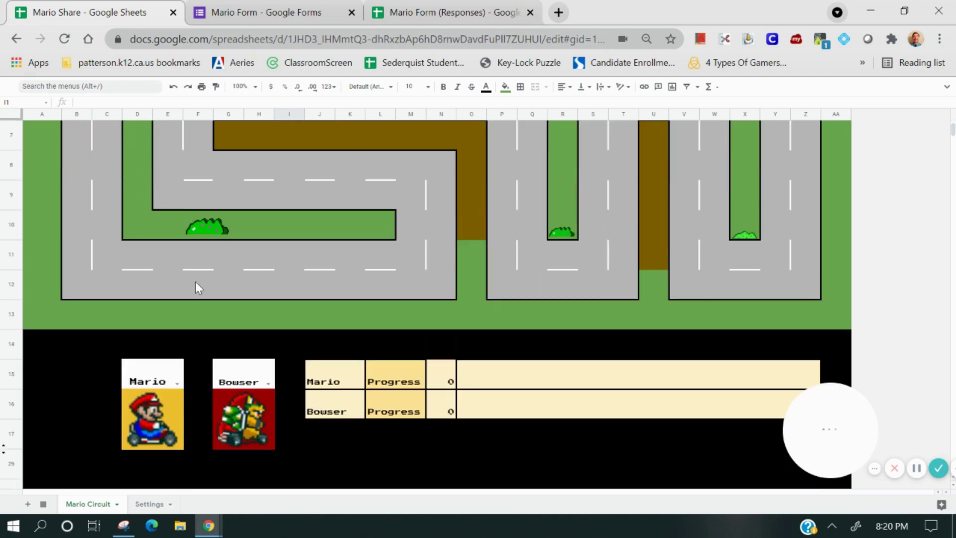
{"action": "left_click", "coordinate": [173, 387]}
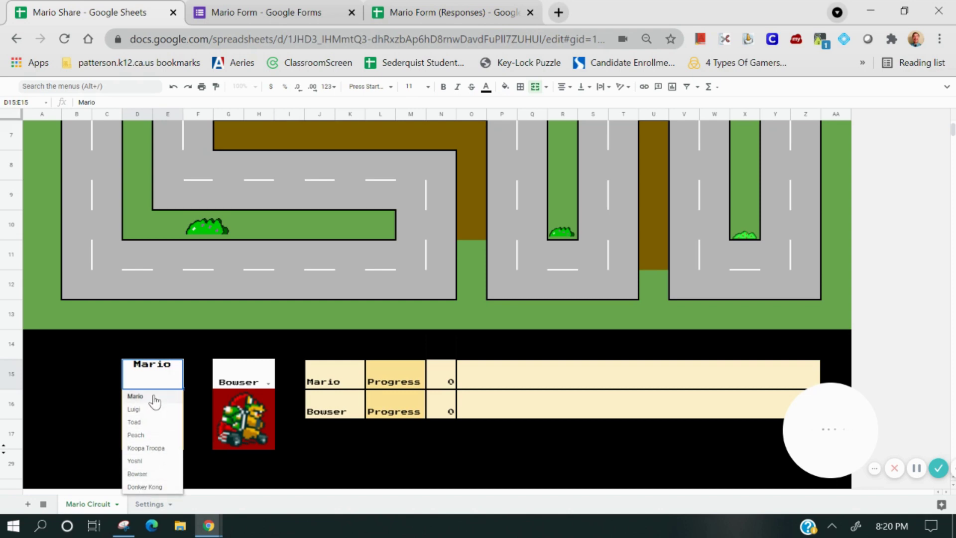
{"action": "left_click", "coordinate": [150, 448]}
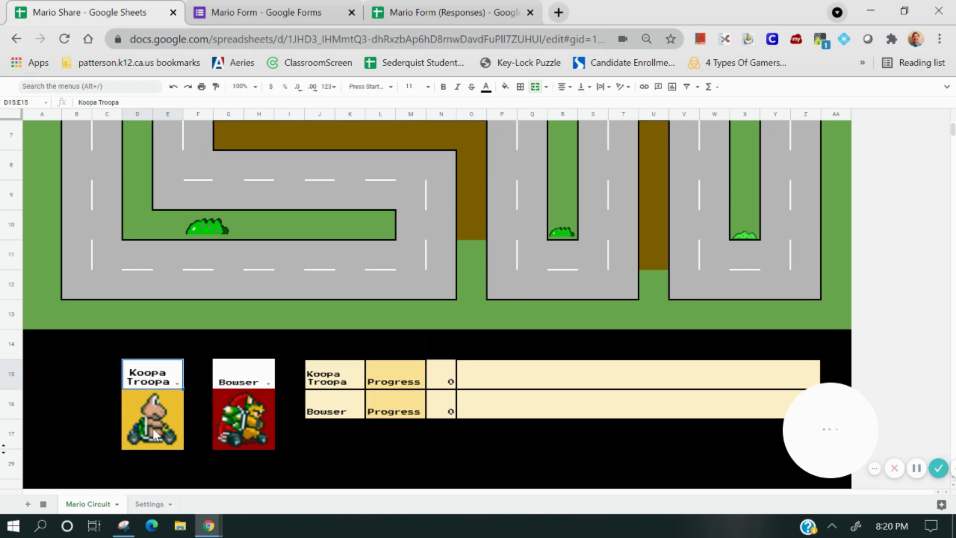
{"action": "left_click", "coordinate": [266, 383]}
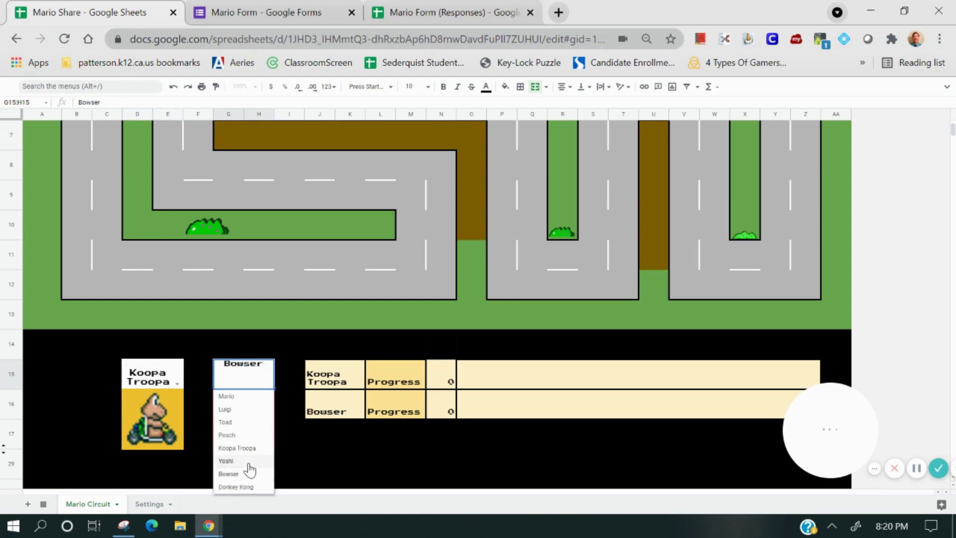
{"action": "left_click", "coordinate": [233, 435]}
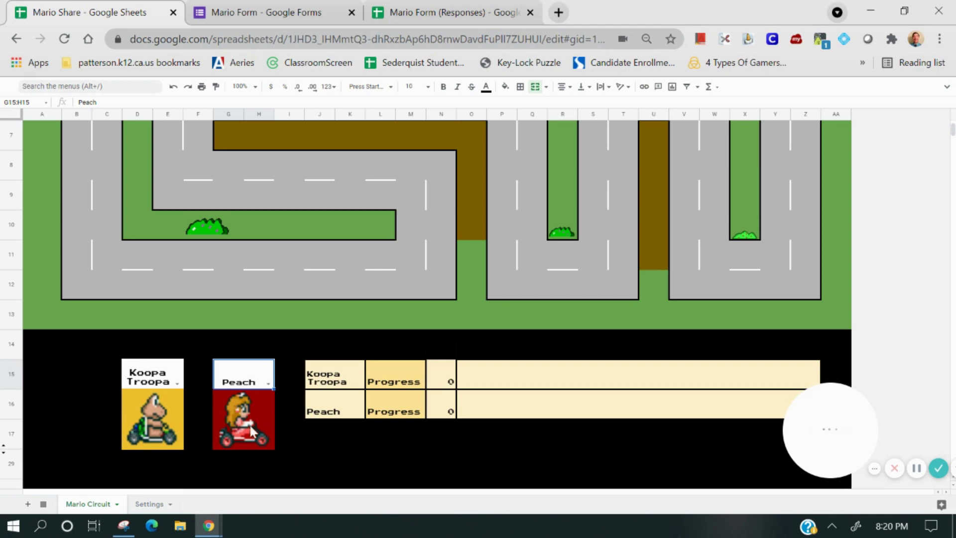
{"action": "scroll", "coordinate": [231, 416], "scroll_direction": "up", "scroll_amount": 5}
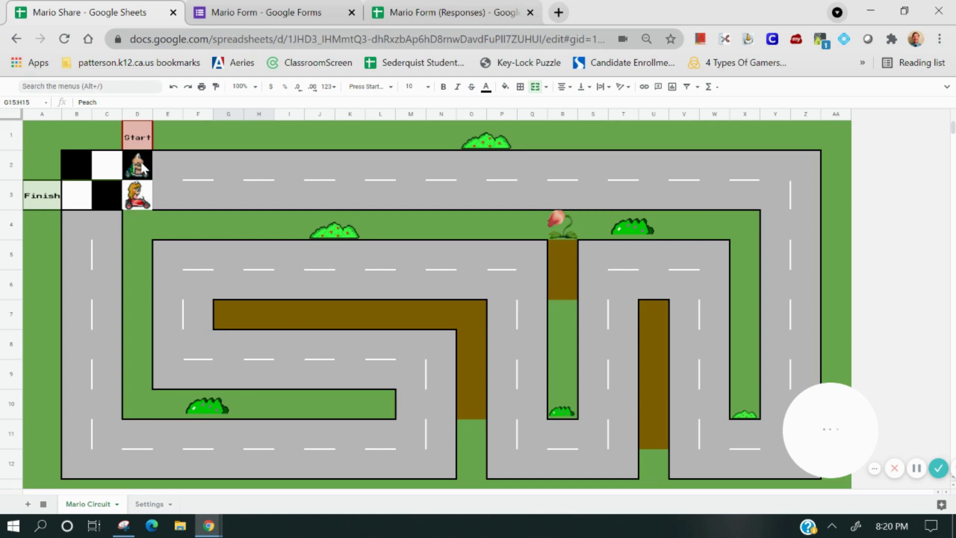
{"action": "scroll", "coordinate": [142, 169], "scroll_direction": "down", "scroll_amount": 5}
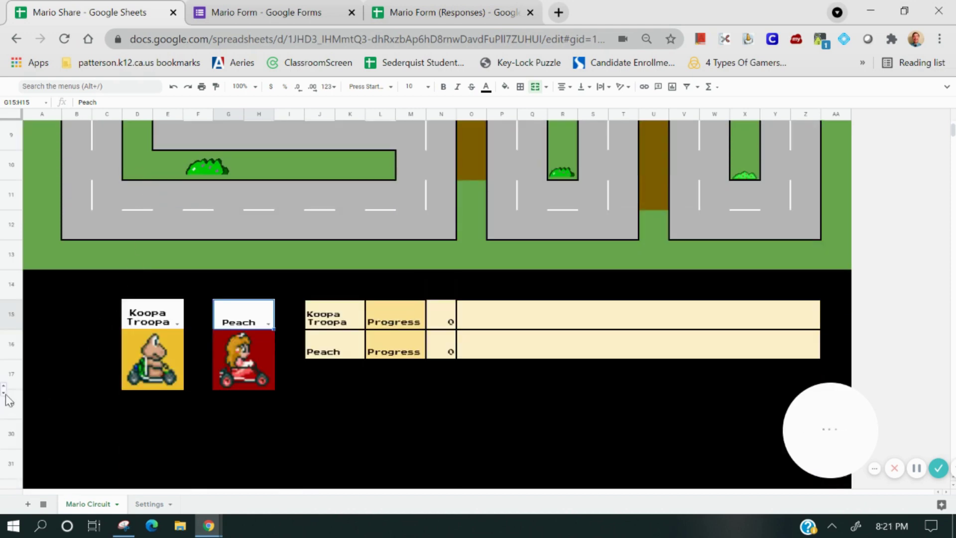
Unhide rows 18–28 to reveal the character image table.
{"action": "left_click", "coordinate": [5, 392]}
{"action": "scroll", "coordinate": [477, 396], "scroll_direction": "down", "scroll_amount": 3}
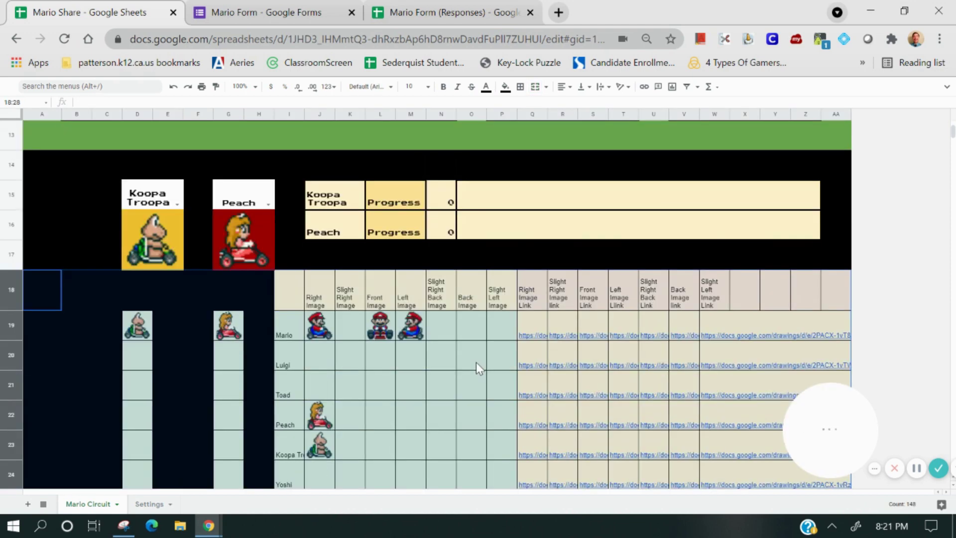
{"action": "scroll", "coordinate": [489, 354], "scroll_direction": "down", "scroll_amount": 1}
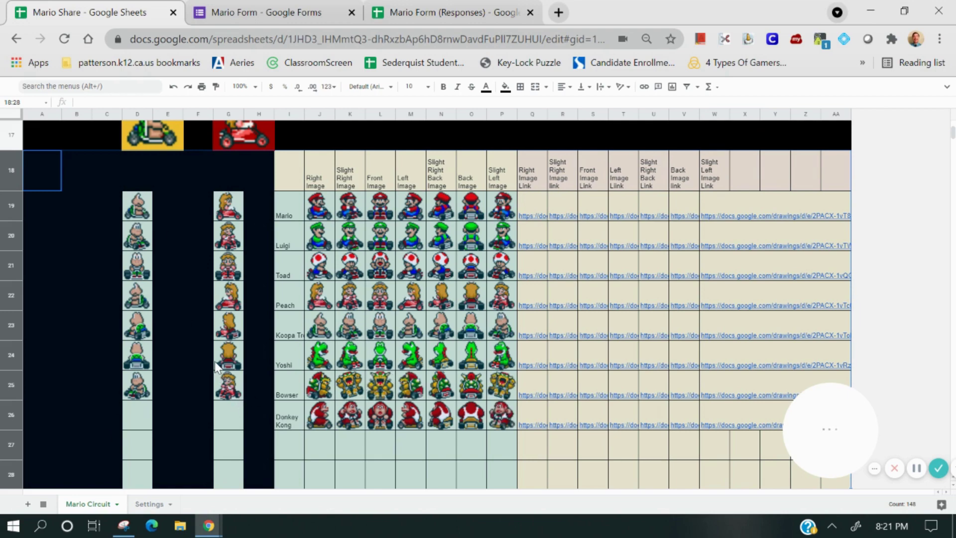
{"action": "scroll", "coordinate": [199, 318], "scroll_direction": "up", "scroll_amount": 3}
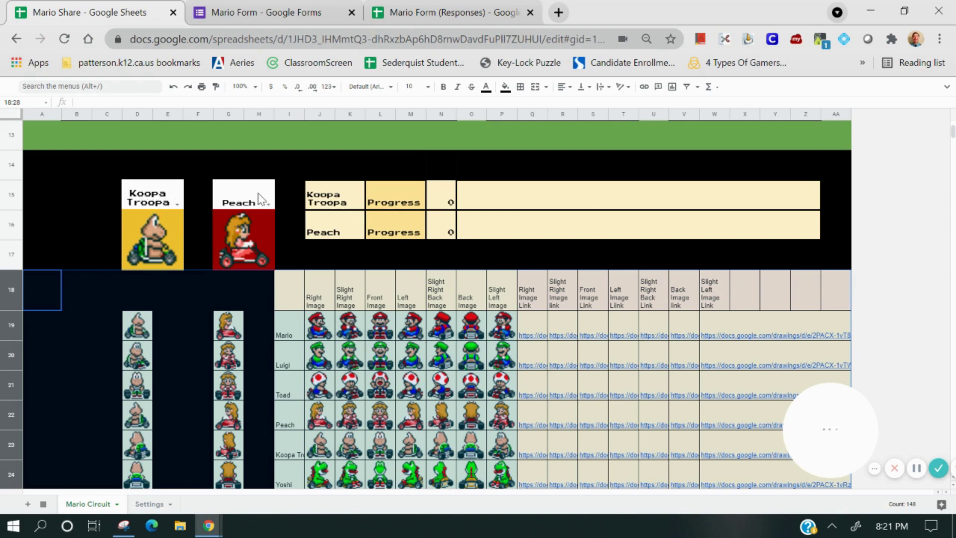
Pick Yoshi from the D15 dropdown to replace Koopa Troopa as first racer.
{"action": "left_click", "coordinate": [174, 204]}
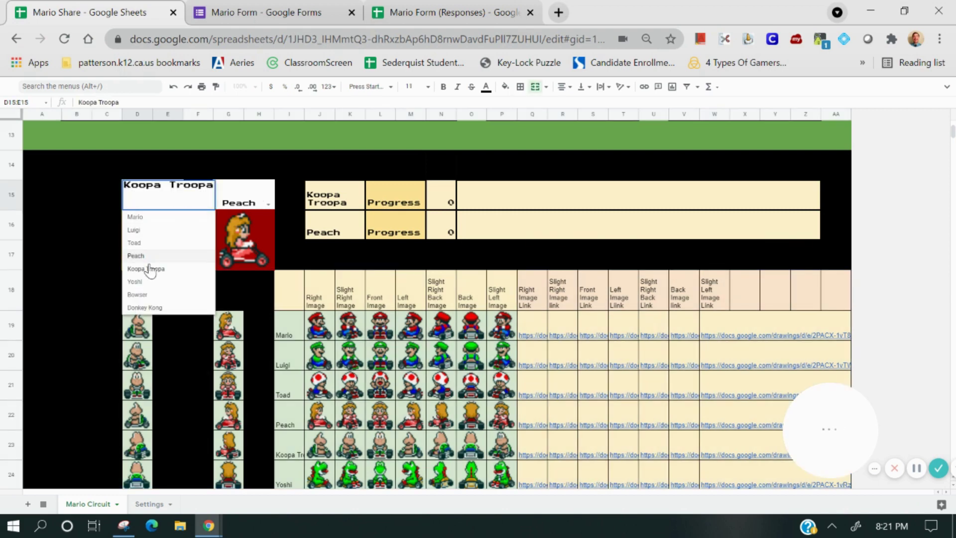
{"action": "left_click", "coordinate": [148, 283]}
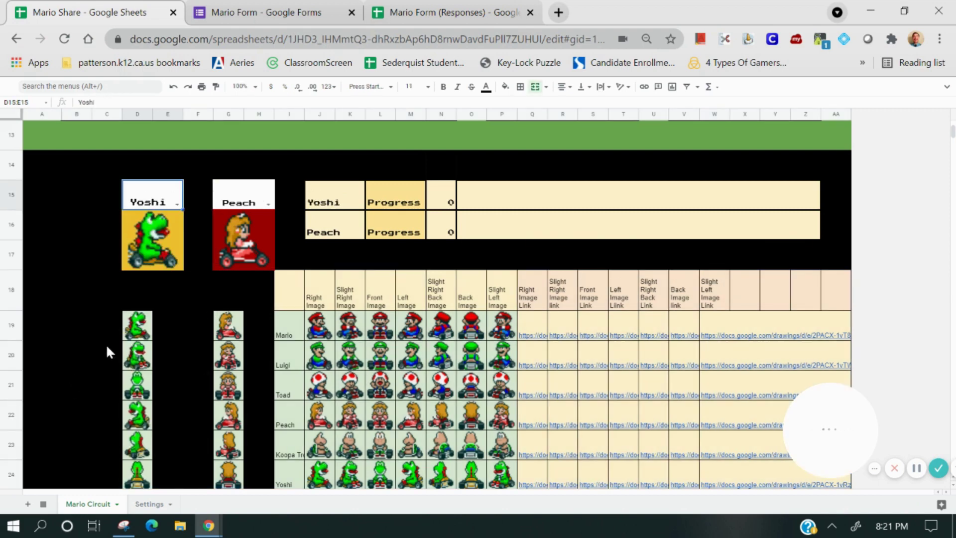
{"action": "scroll", "coordinate": [150, 343], "scroll_direction": "down", "scroll_amount": 2}
{"action": "scroll", "coordinate": [134, 424], "scroll_direction": "up", "scroll_amount": 7}
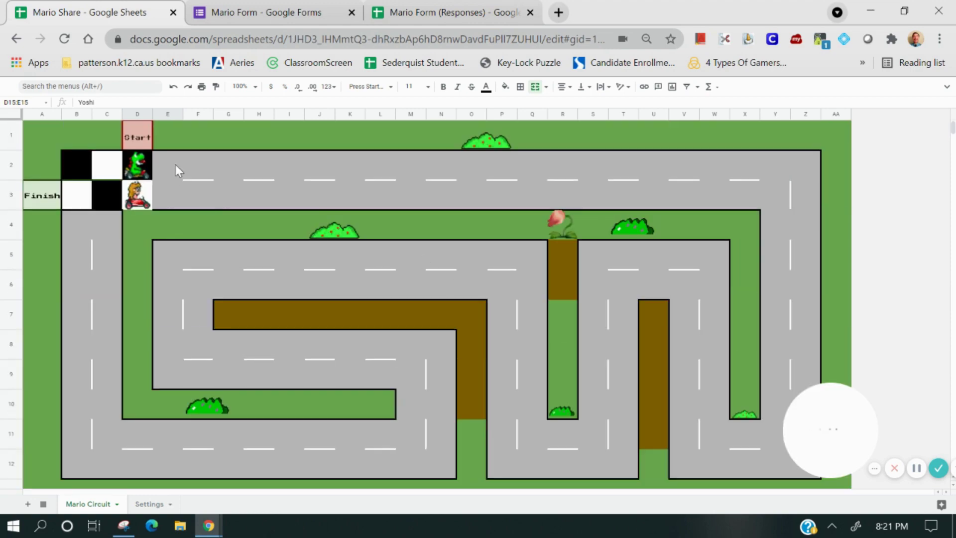
{"action": "left_click", "coordinate": [175, 164]}
{"action": "left_click", "coordinate": [205, 175]}
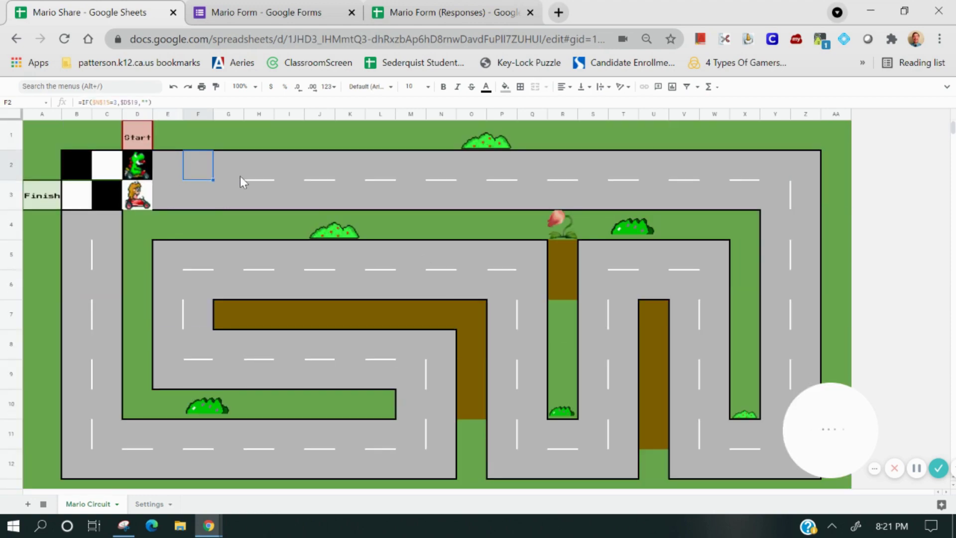
{"action": "left_click", "coordinate": [242, 172]}
{"action": "left_click", "coordinate": [264, 171]}
{"action": "left_click", "coordinate": [302, 169]}
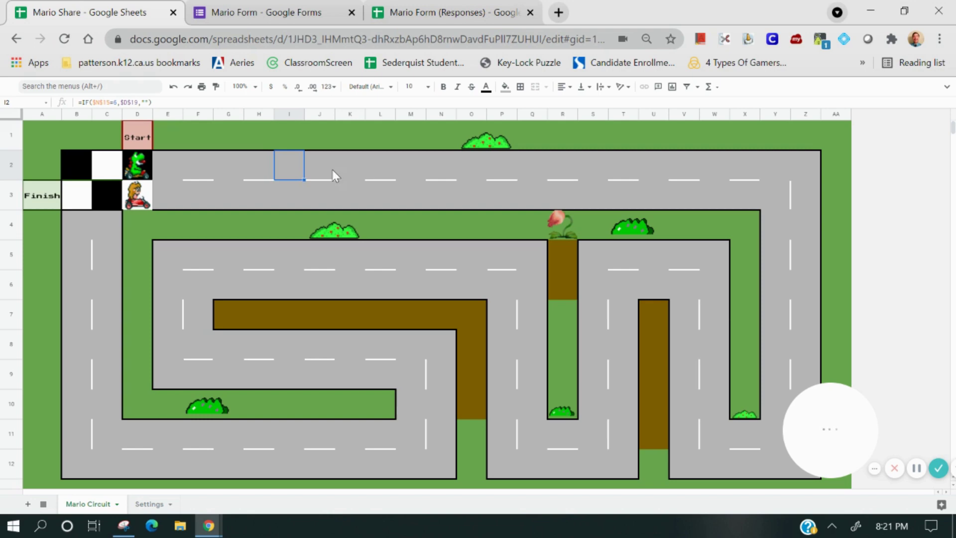
{"action": "left_click", "coordinate": [349, 169]}
{"action": "left_click", "coordinate": [371, 170]}
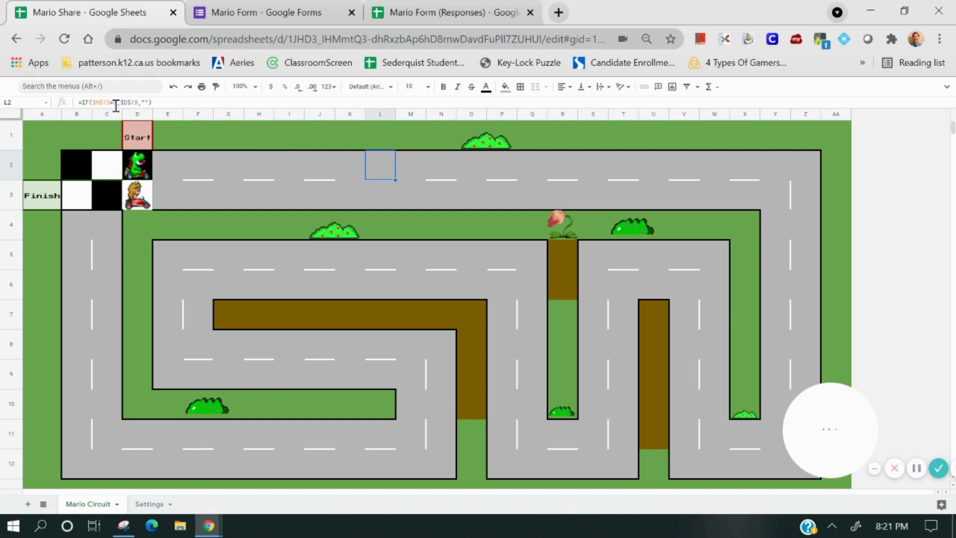
{"action": "scroll", "coordinate": [344, 234], "scroll_direction": "down", "scroll_amount": 2}
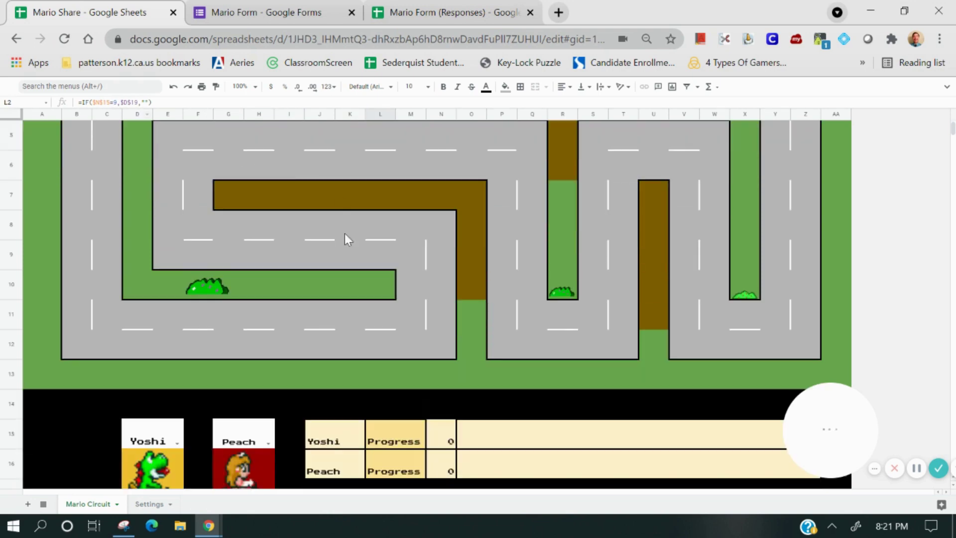
{"action": "left_click", "coordinate": [439, 438]}
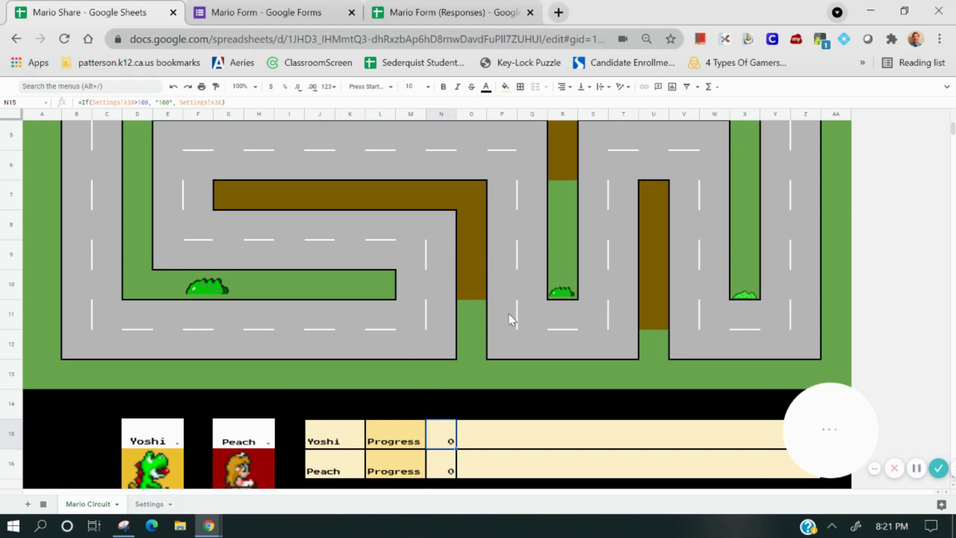
{"action": "scroll", "coordinate": [509, 312], "scroll_direction": "up", "scroll_amount": 2}
{"action": "scroll", "coordinate": [329, 342], "scroll_direction": "down", "scroll_amount": 5}
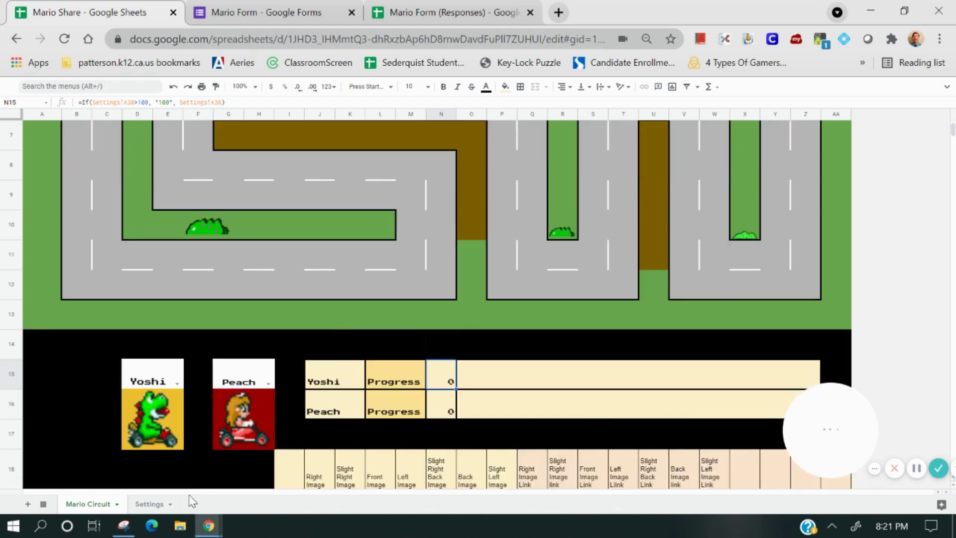
{"action": "scroll", "coordinate": [562, 268], "scroll_direction": "up", "scroll_amount": 3}
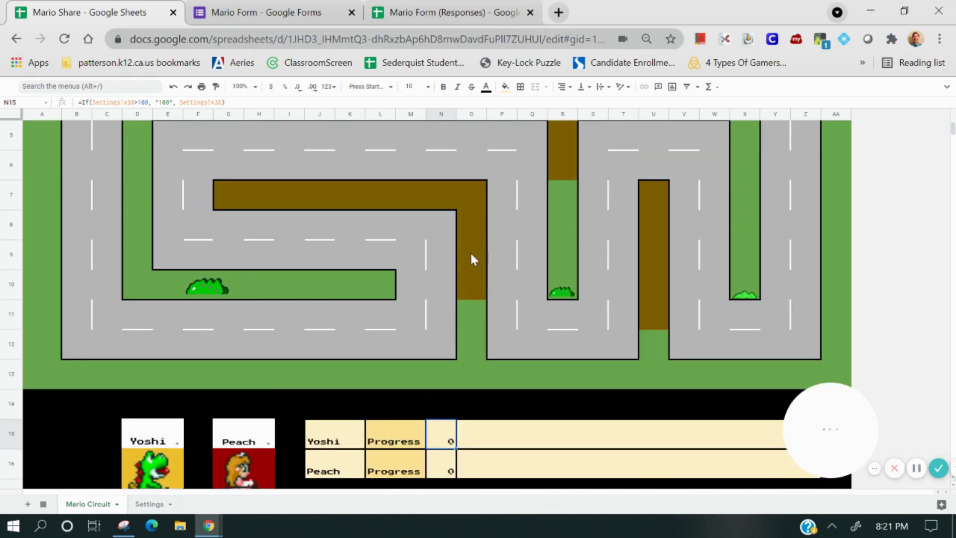
{"action": "scroll", "coordinate": [547, 258], "scroll_direction": "up", "scroll_amount": 2}
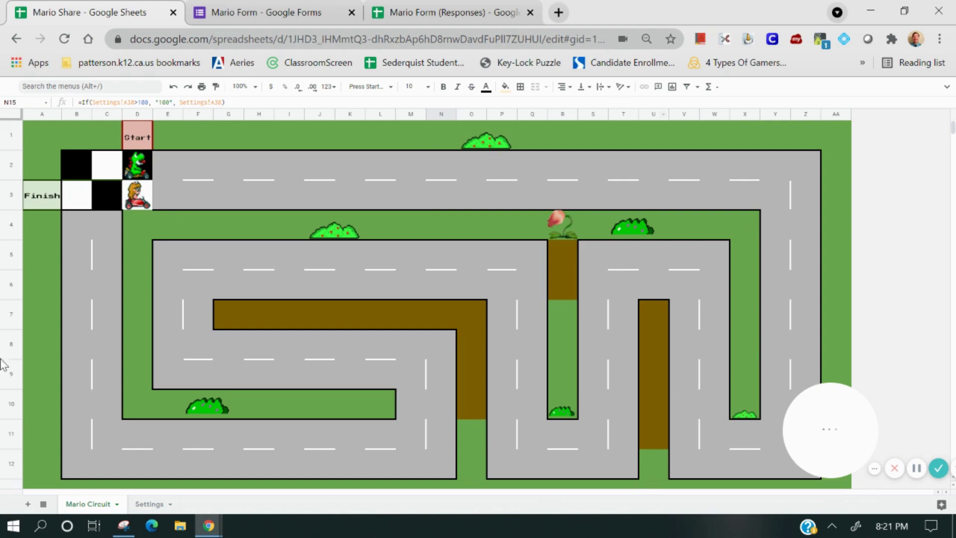
{"action": "scroll", "coordinate": [309, 273], "scroll_direction": "down", "scroll_amount": 5}
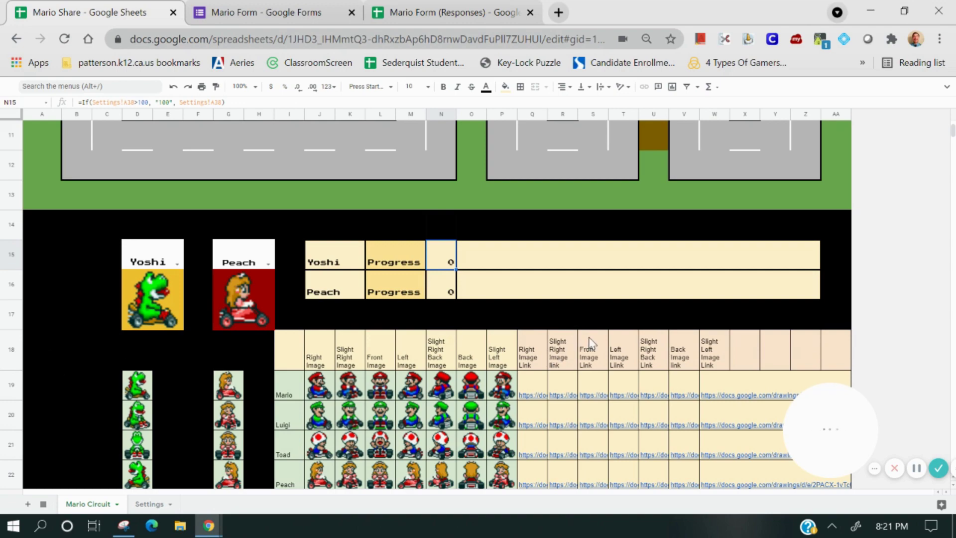
Select the character names Mario through Koopa Troopa and the column Q Right Image Link URLs, then deselect.
{"action": "scroll", "coordinate": [540, 345], "scroll_direction": "down", "scroll_amount": 3}
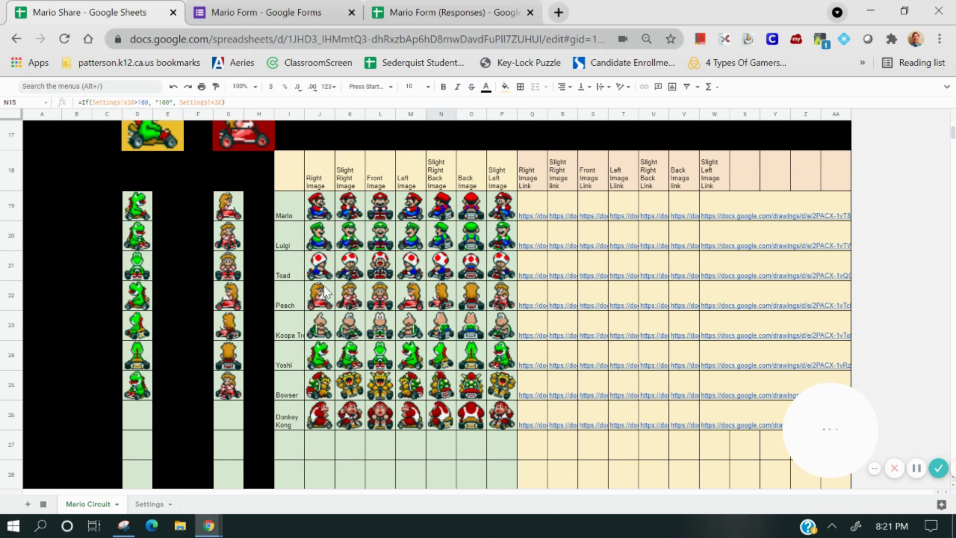
{"action": "left_click_drag", "start_coordinate": [282, 214], "coordinate": [290, 420]}
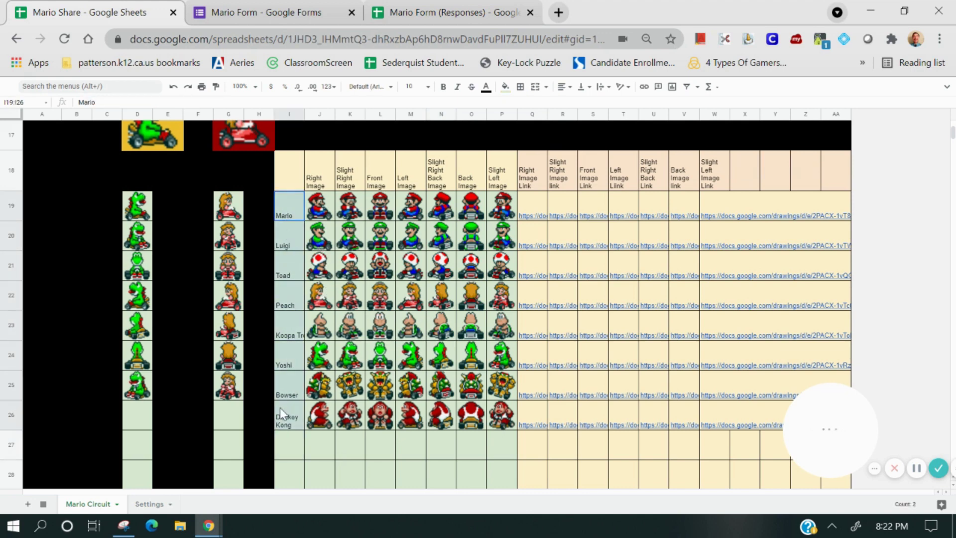
{"action": "left_click_drag", "start_coordinate": [529, 211], "coordinate": [532, 393]}
{"action": "left_click", "coordinate": [379, 449]}
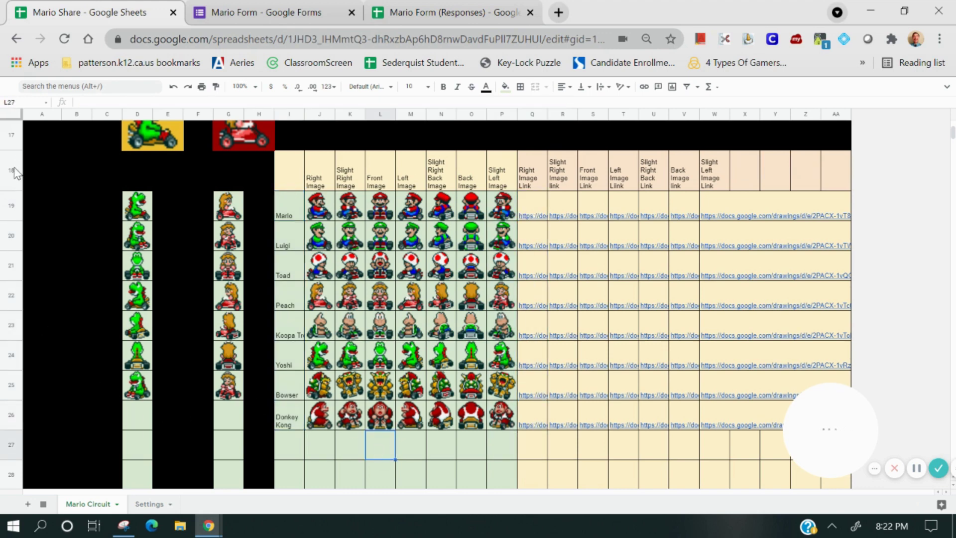
Hide rows 18 through 29 containing the character image table.
{"action": "left_click_drag", "start_coordinate": [15, 172], "coordinate": [18, 255]}
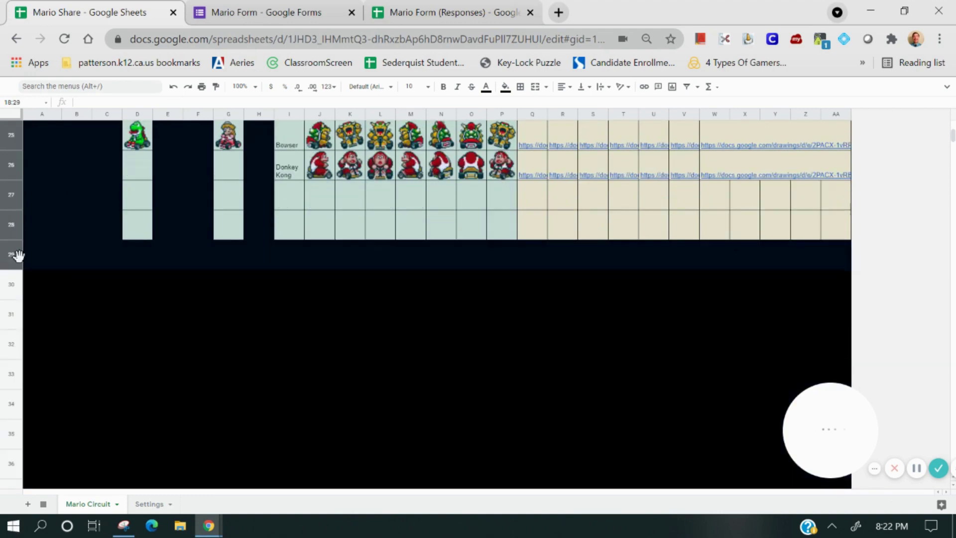
{"action": "scroll", "coordinate": [28, 264], "scroll_direction": "up", "scroll_amount": 5}
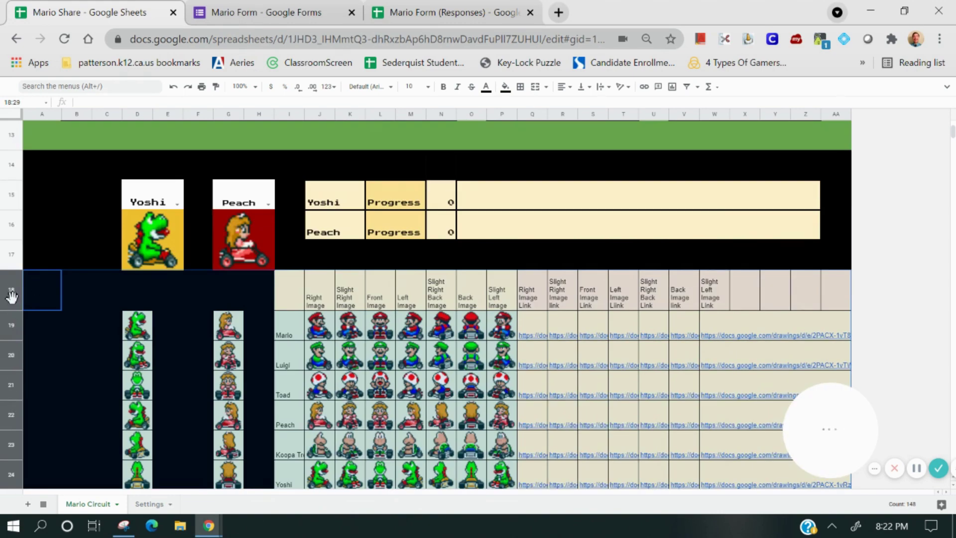
{"action": "right_click", "coordinate": [11, 297]}
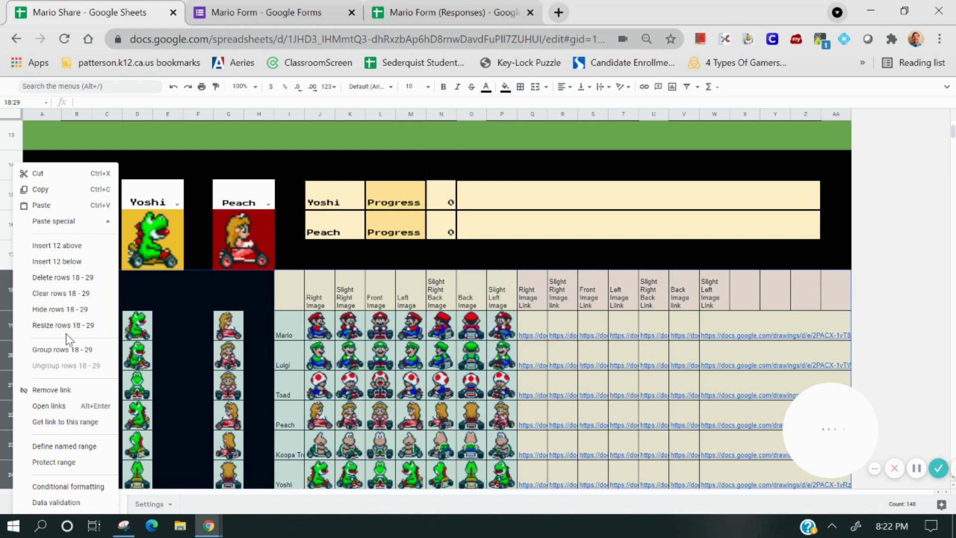
{"action": "left_click", "coordinate": [59, 309]}
{"action": "left_click", "coordinate": [332, 307]}
{"action": "scroll", "coordinate": [338, 316], "scroll_direction": "up", "scroll_amount": 4}
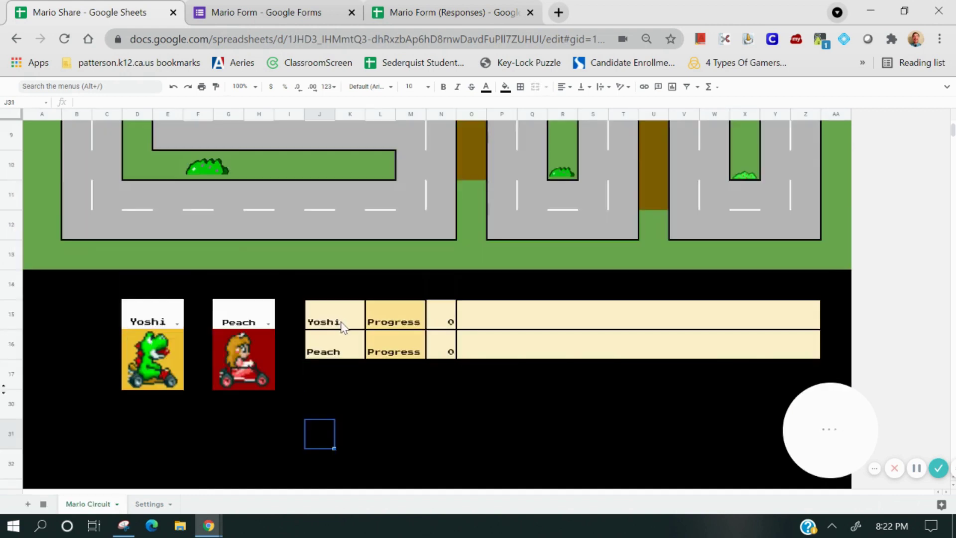
{"action": "scroll", "coordinate": [532, 246], "scroll_direction": "up", "scroll_amount": 1}
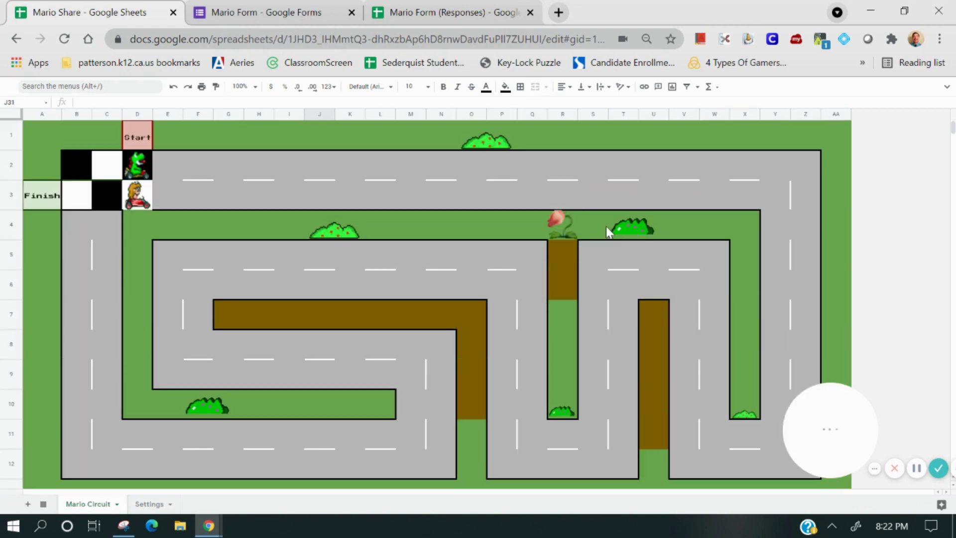
{"action": "left_click", "coordinate": [149, 503]}
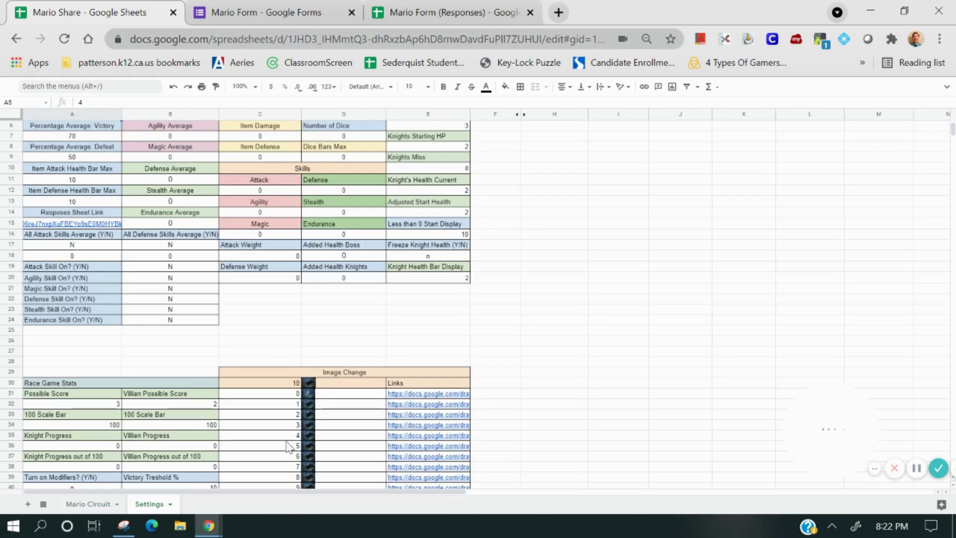
{"action": "scroll", "coordinate": [144, 367], "scroll_direction": "down", "scroll_amount": 4}
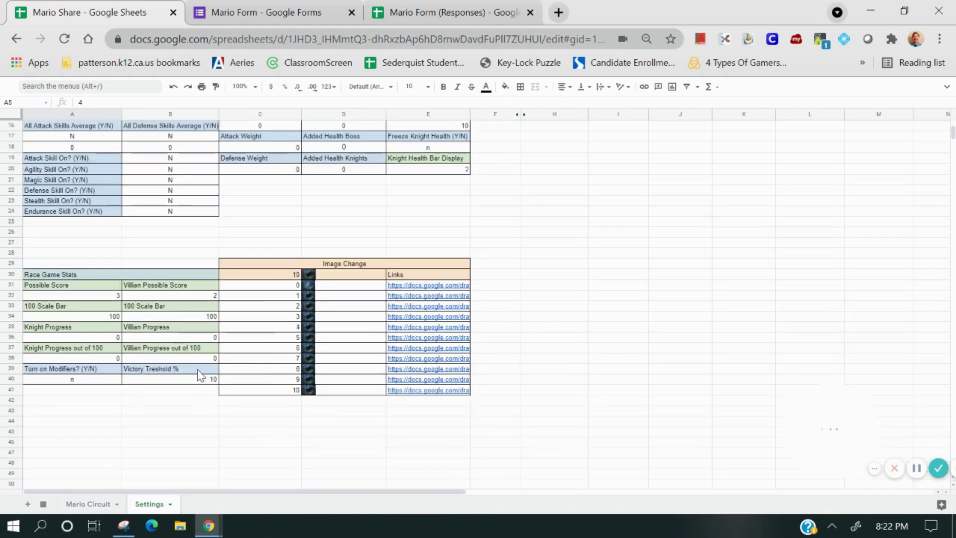
{"action": "left_click", "coordinate": [178, 383]}
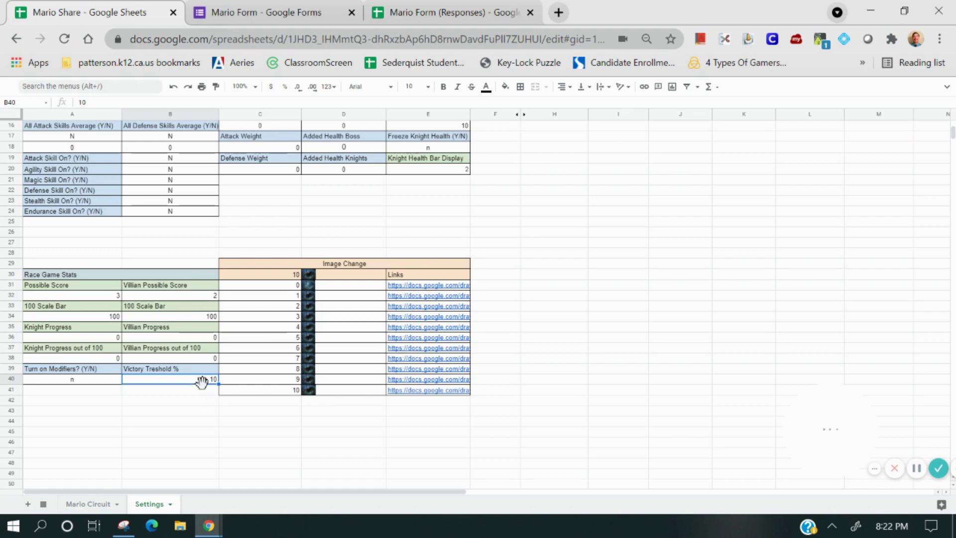
{"action": "type", "text": "2"}
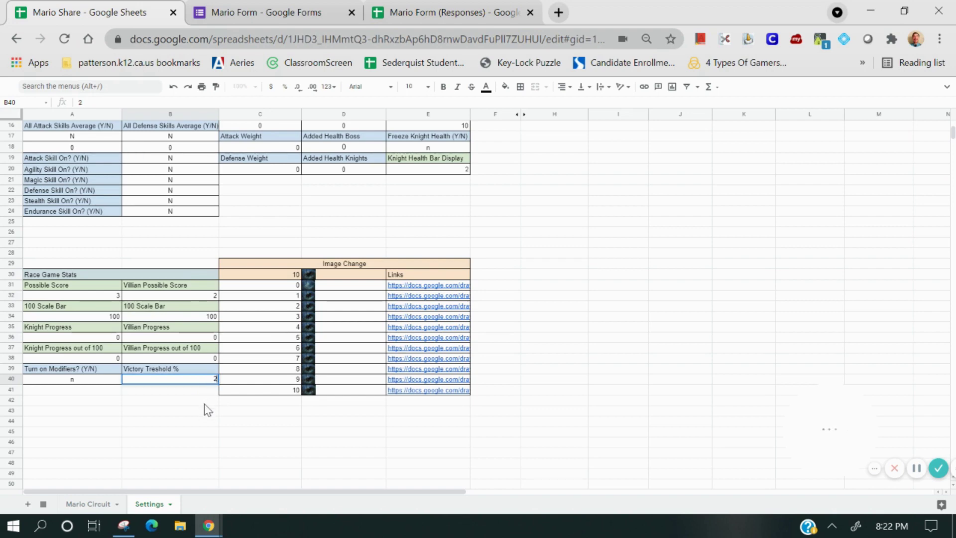
{"action": "left_click", "coordinate": [206, 400]}
{"action": "left_click", "coordinate": [207, 380]}
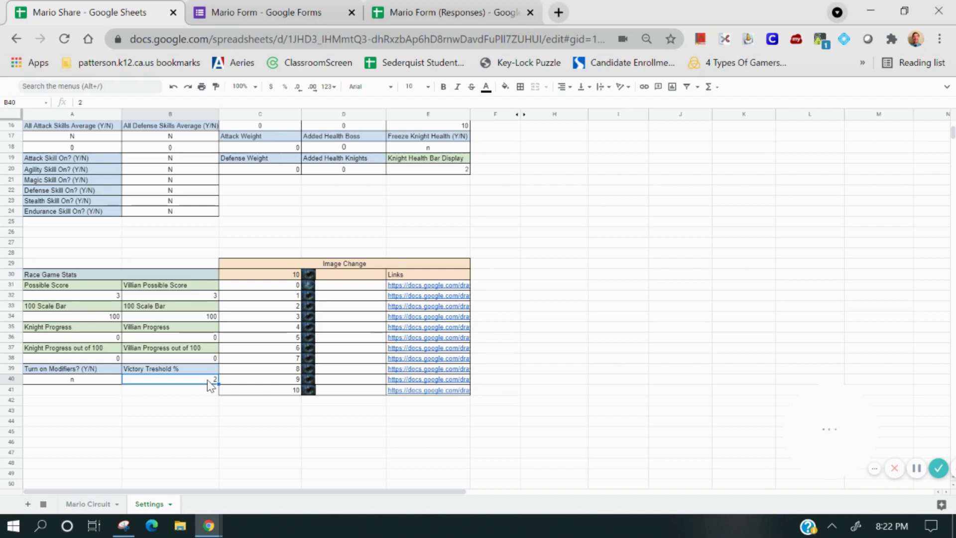
{"action": "type", "text": "10"}
{"action": "left_click", "coordinate": [220, 403]}
{"action": "left_click", "coordinate": [197, 385]}
Look at the Settings sheet options and the Mario Circuit track, then return to Settings.
{"action": "scroll", "coordinate": [208, 405], "scroll_direction": "up", "scroll_amount": 5}
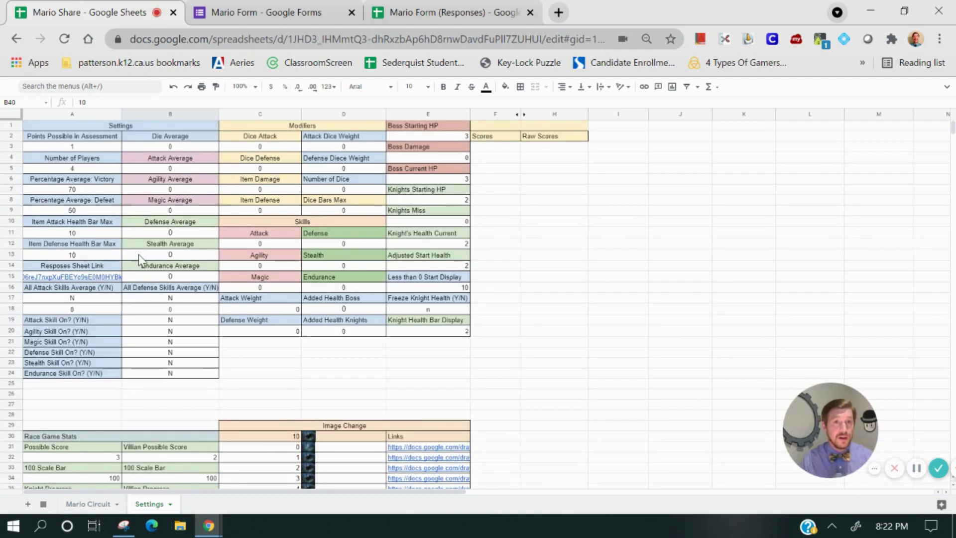
{"action": "scroll", "coordinate": [156, 233], "scroll_direction": "down", "scroll_amount": 5}
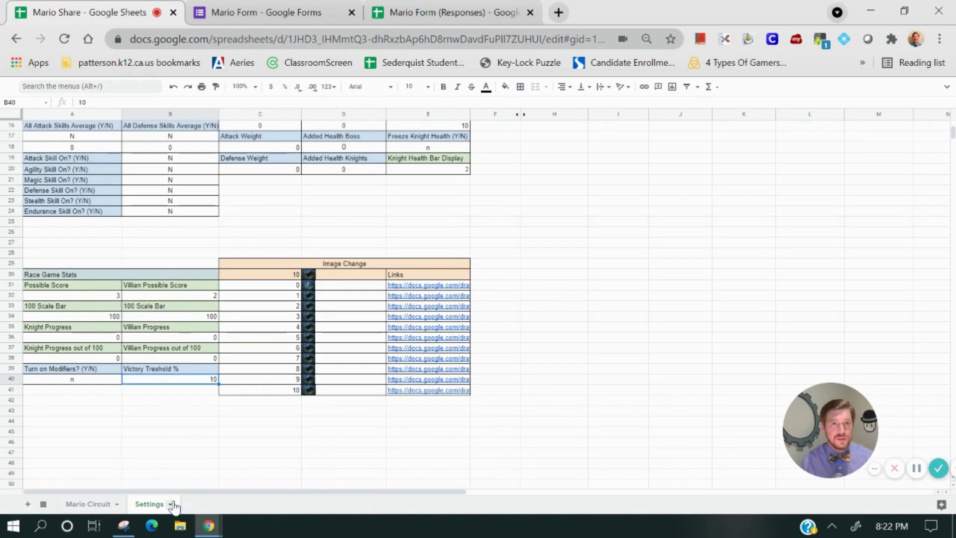
{"action": "left_click", "coordinate": [170, 503]}
{"action": "left_click", "coordinate": [327, 444]}
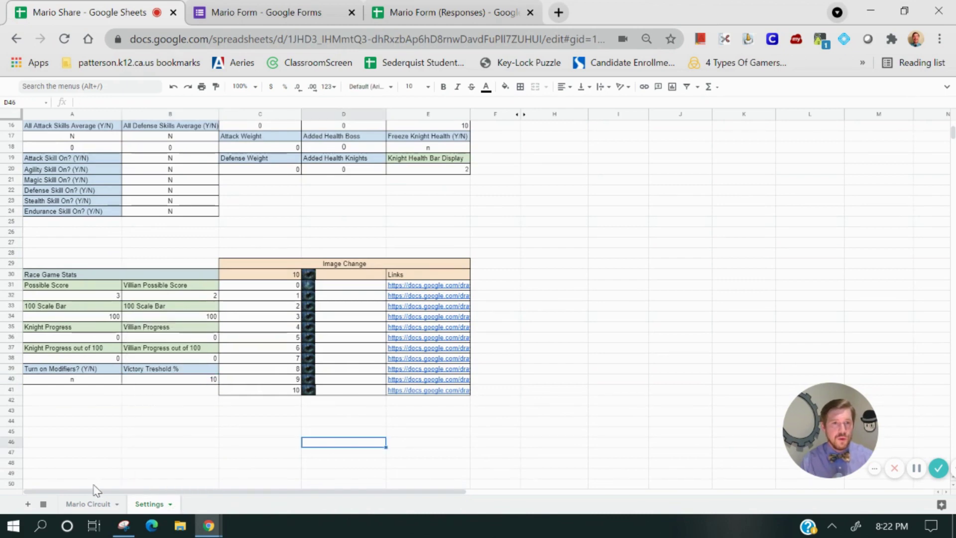
{"action": "scroll", "coordinate": [249, 473], "scroll_direction": "up", "scroll_amount": 5}
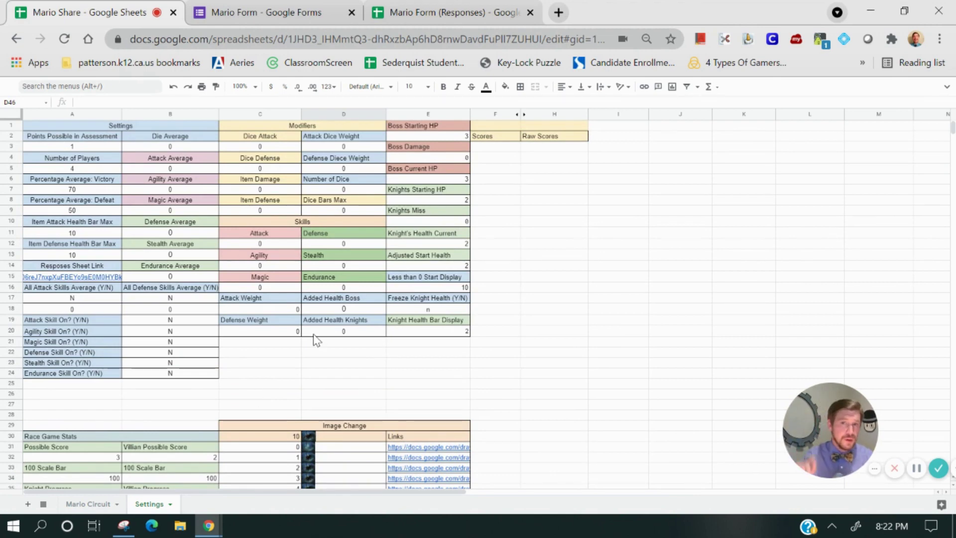
{"action": "left_click", "coordinate": [92, 504]}
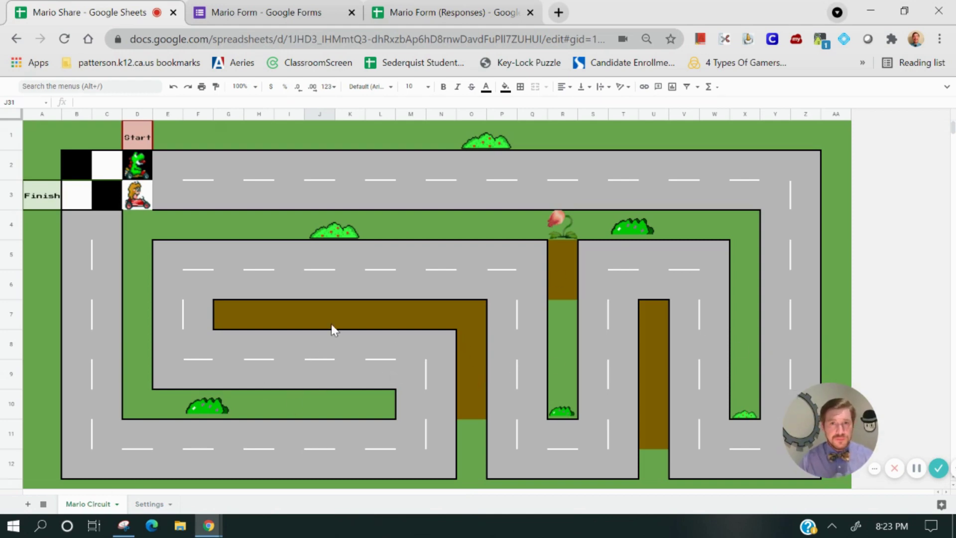
{"action": "left_click", "coordinate": [148, 503]}
{"action": "scroll", "coordinate": [201, 443], "scroll_direction": "down", "scroll_amount": 3}
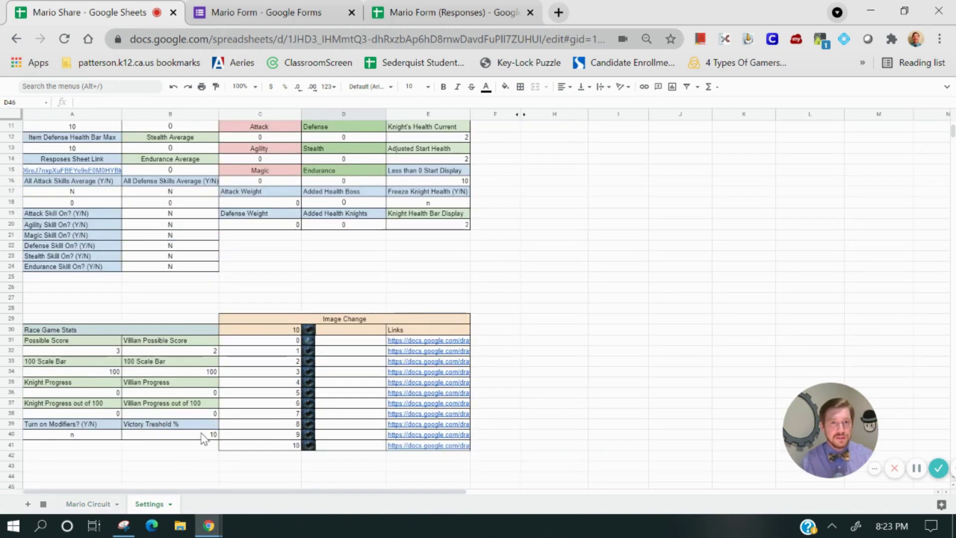
Set the Victory Treshold % in B40 to 5.
{"action": "left_click", "coordinate": [201, 437]}
{"action": "type", "text": "5"}
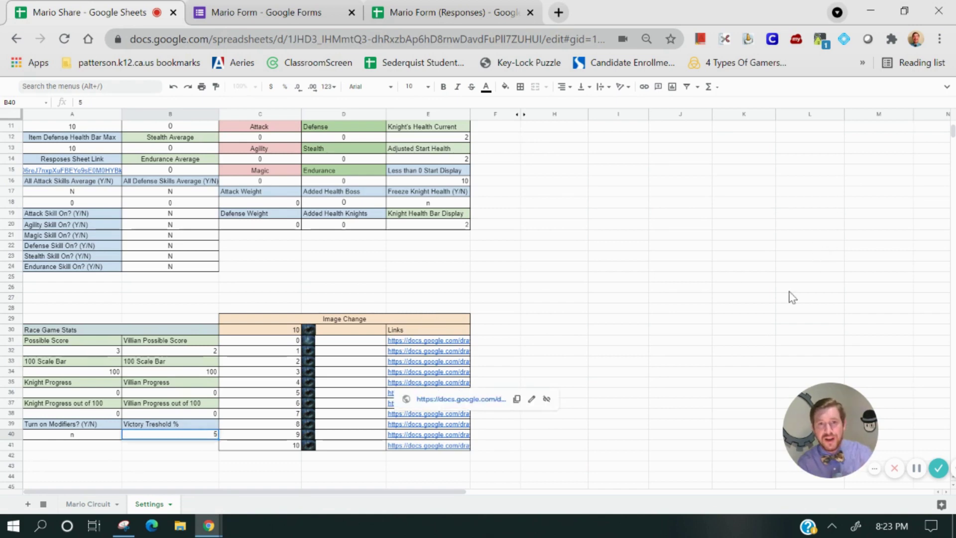
{"action": "left_click", "coordinate": [617, 330]}
Hide the Settings sheet, leaving only Mario Circuit visible.
{"action": "left_click", "coordinate": [170, 504]}
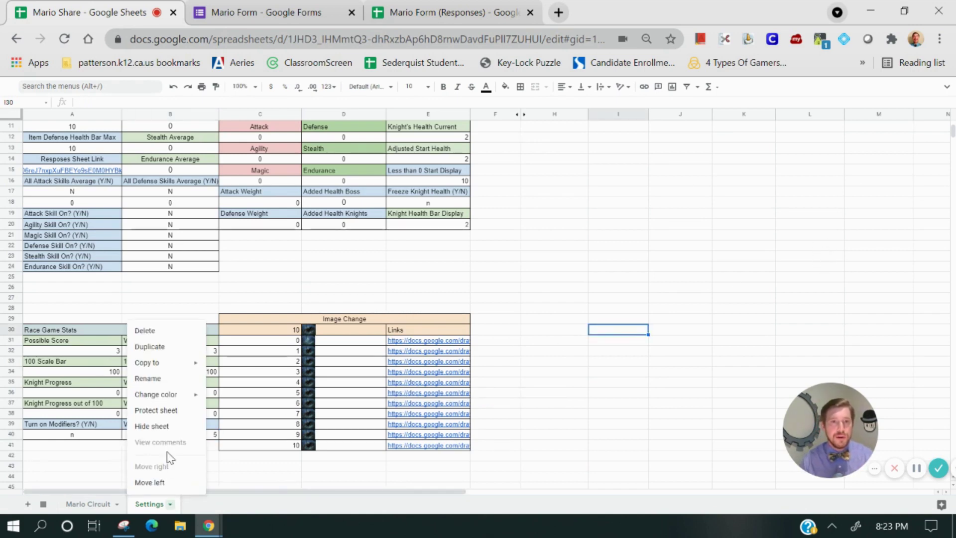
{"action": "left_click", "coordinate": [157, 426]}
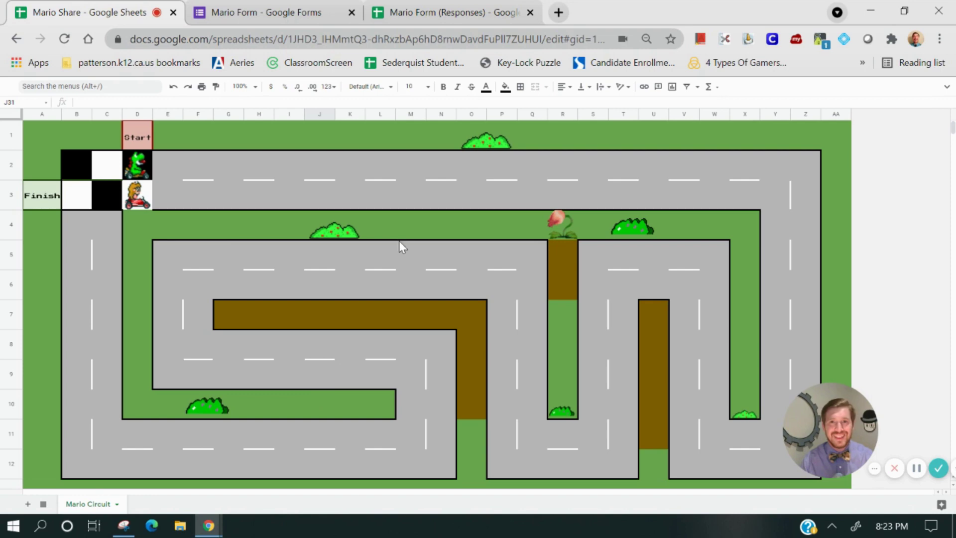
{"action": "scroll", "coordinate": [557, 323], "scroll_direction": "down", "scroll_amount": 5}
{"action": "scroll", "coordinate": [485, 351], "scroll_direction": "up", "scroll_amount": 5}
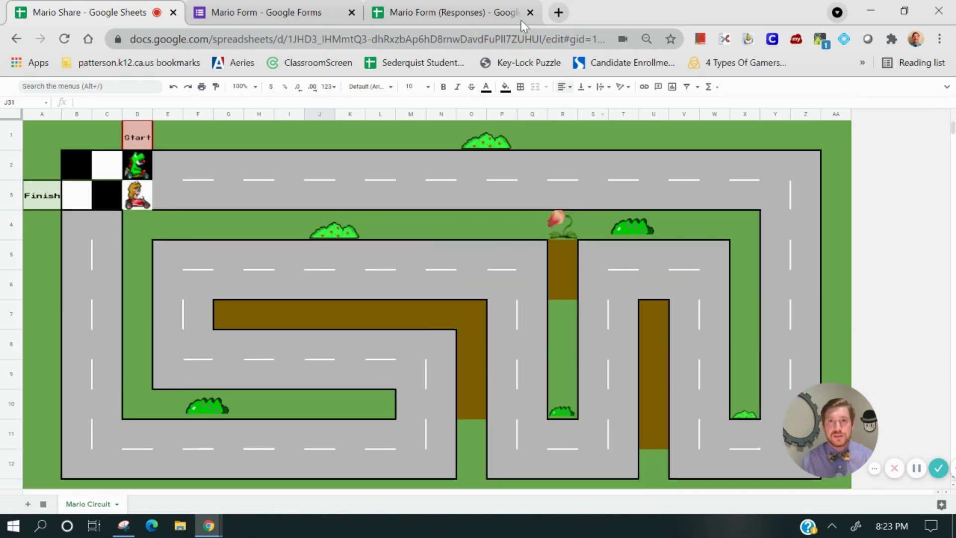
Go to the Mario Form and briefly play, then pause, the embedded race music video.
{"action": "left_click", "coordinate": [269, 12]}
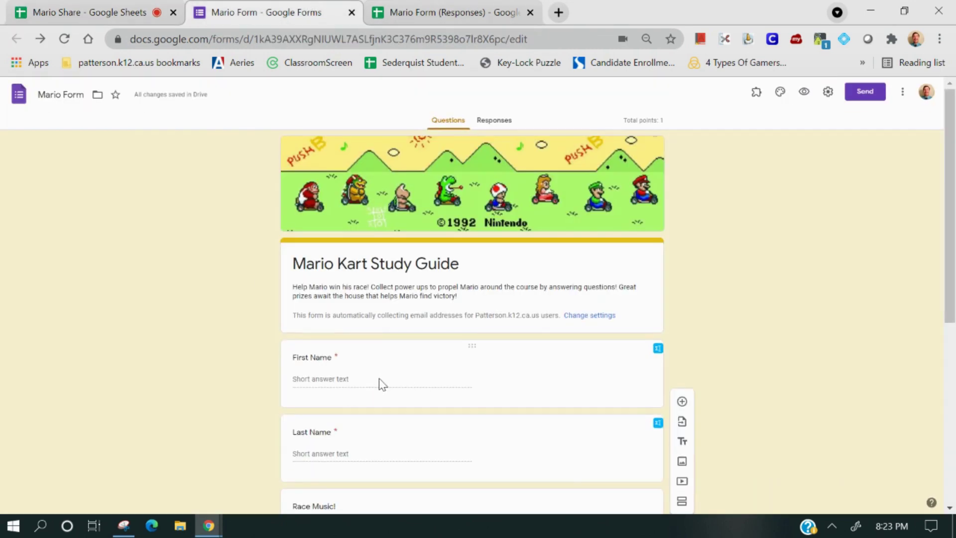
{"action": "left_click", "coordinate": [379, 379]}
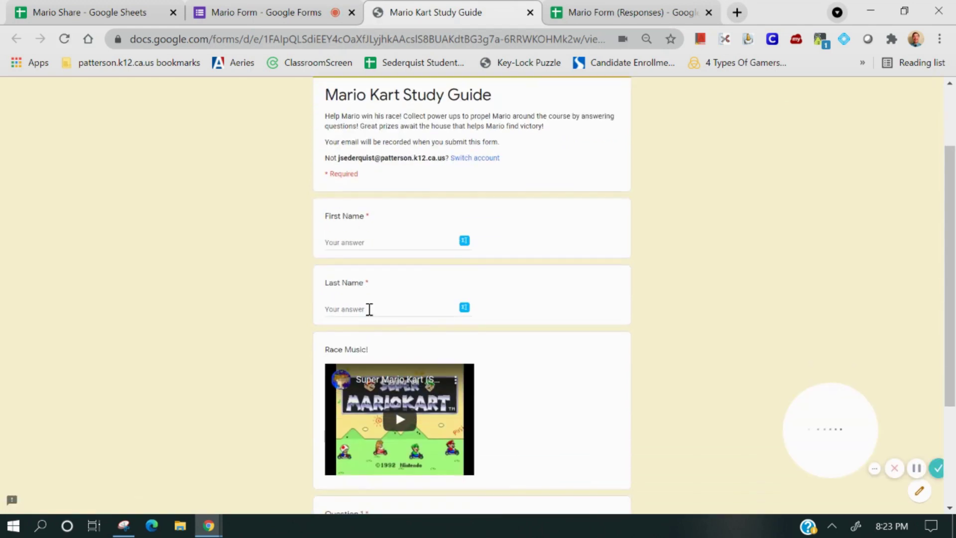
{"action": "left_click", "coordinate": [399, 416]}
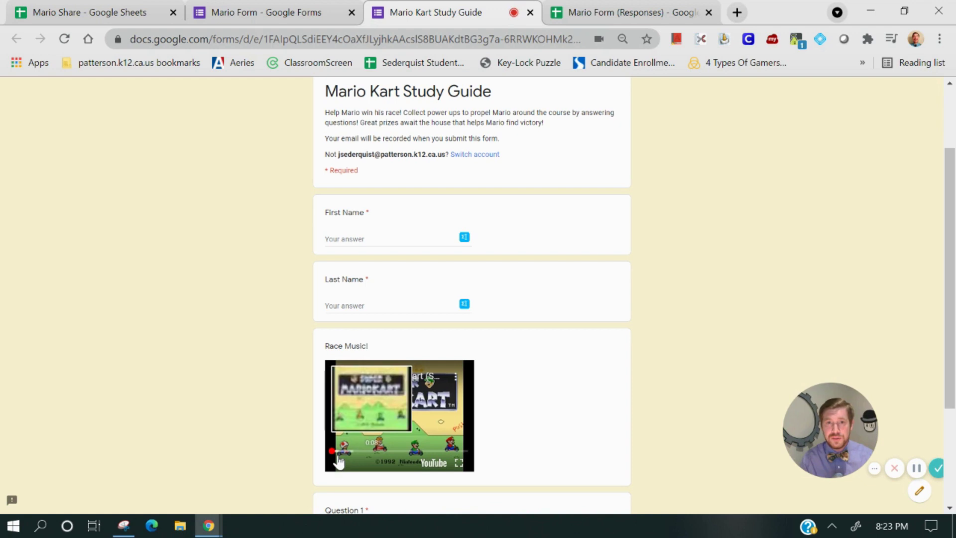
{"action": "left_click", "coordinate": [339, 464]}
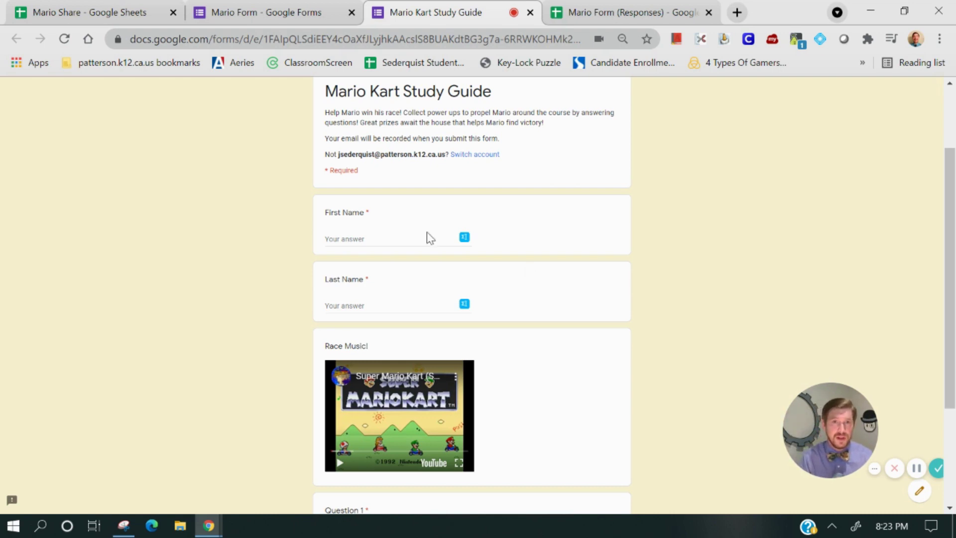
Fill in the first and last name, answer A for Question 1, and submit.
{"action": "left_click", "coordinate": [393, 235]}
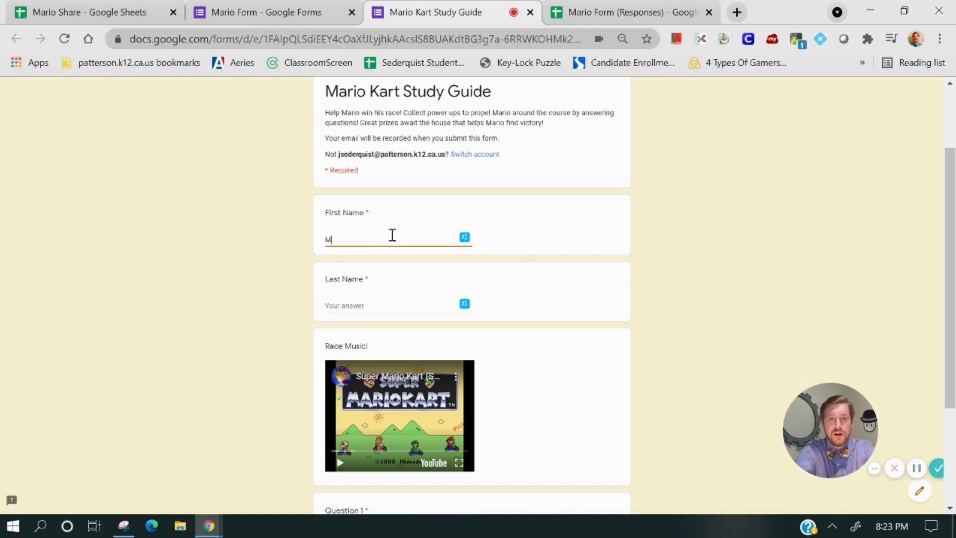
{"action": "left_click", "coordinate": [362, 301]}
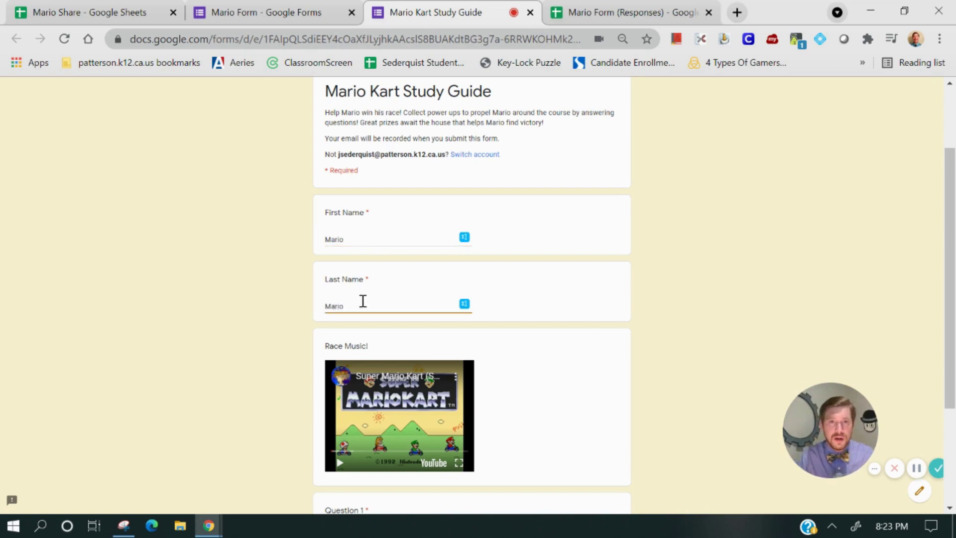
{"action": "scroll", "coordinate": [363, 301], "scroll_direction": "down", "scroll_amount": 3}
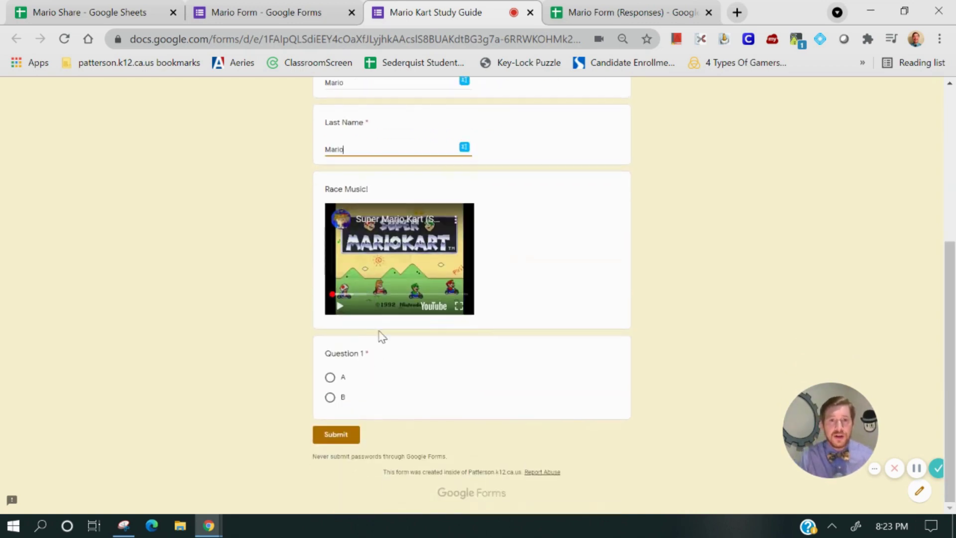
{"action": "left_click", "coordinate": [330, 378]}
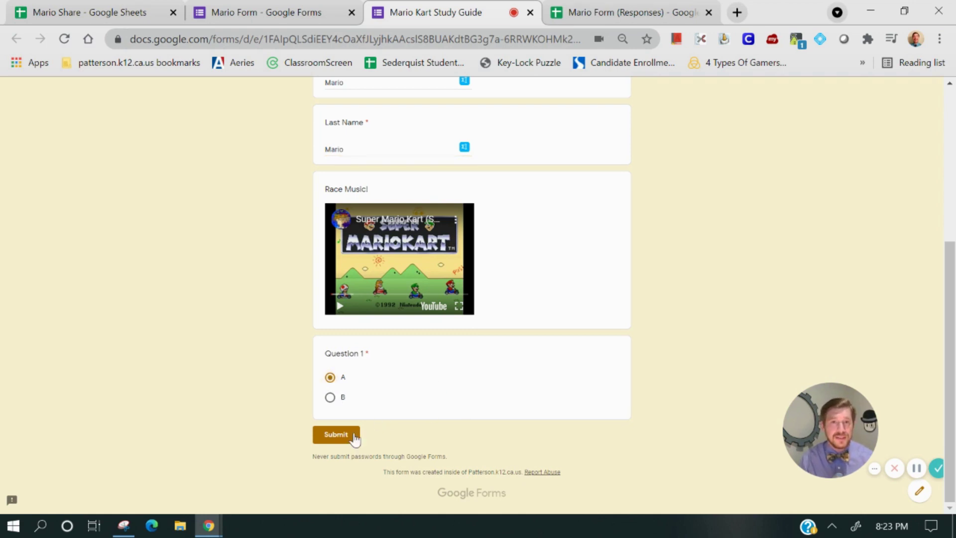
{"action": "left_click", "coordinate": [338, 438]}
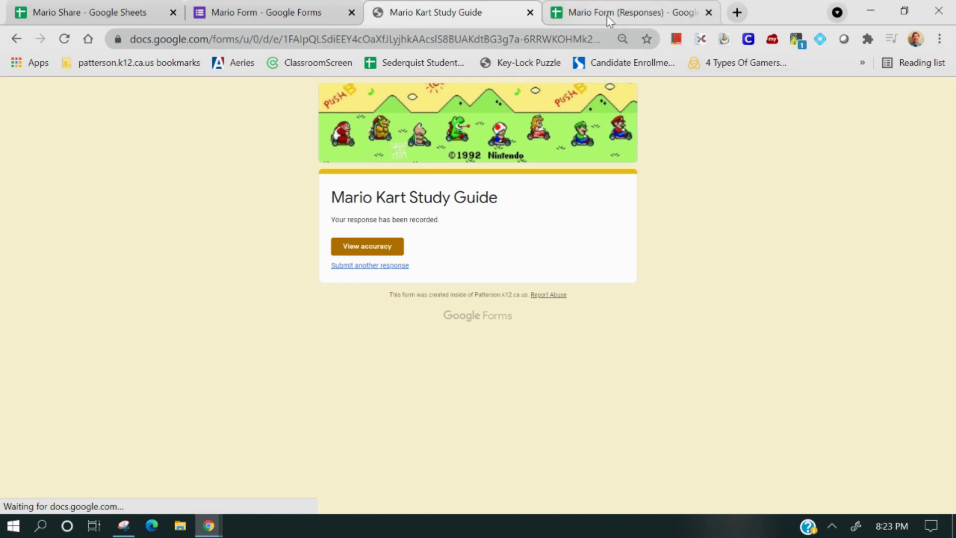
Check the new row in Mario Form (Responses), then view the karts advanced on Mario Circuit.
{"action": "left_click", "coordinate": [609, 15]}
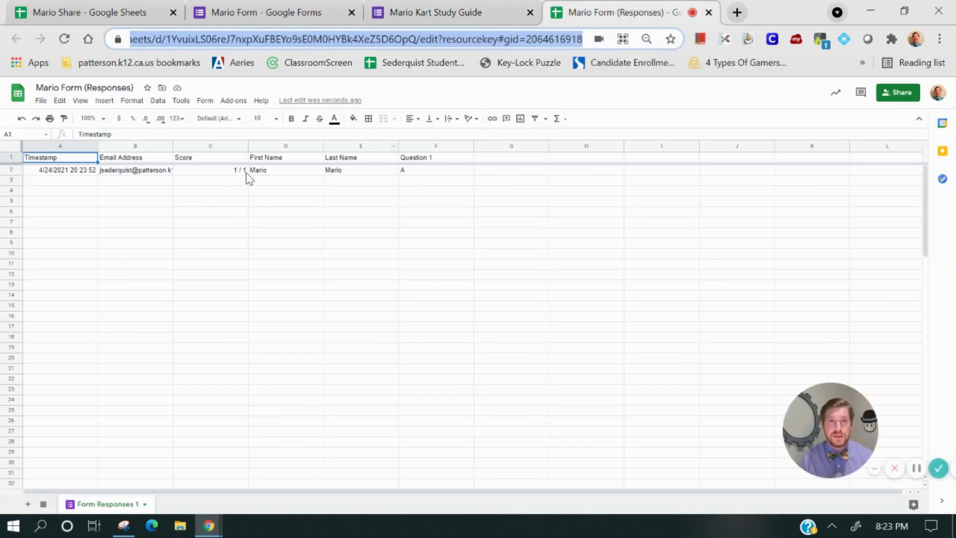
{"action": "left_click", "coordinate": [95, 15]}
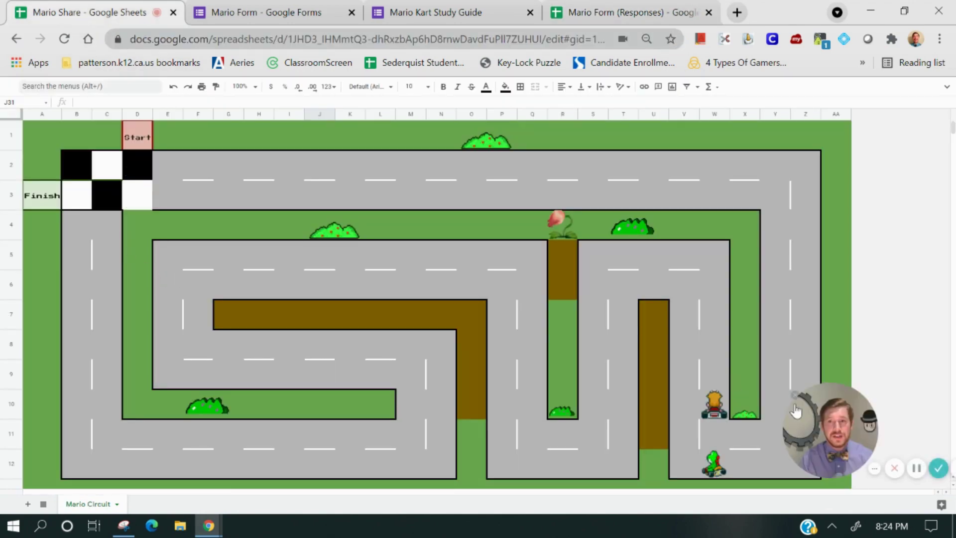
{"action": "left_click_drag", "start_coordinate": [829, 399], "coordinate": [851, 281]}
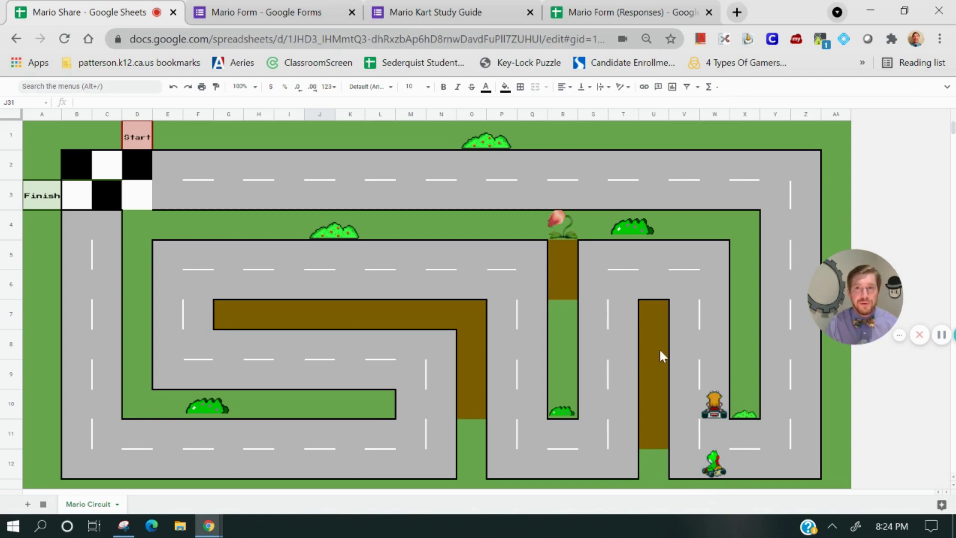
Switch the D15 first racer to Toad, then back to Yoshi, and restore the menu bar.
{"action": "scroll", "coordinate": [454, 351], "scroll_direction": "down", "scroll_amount": 1}
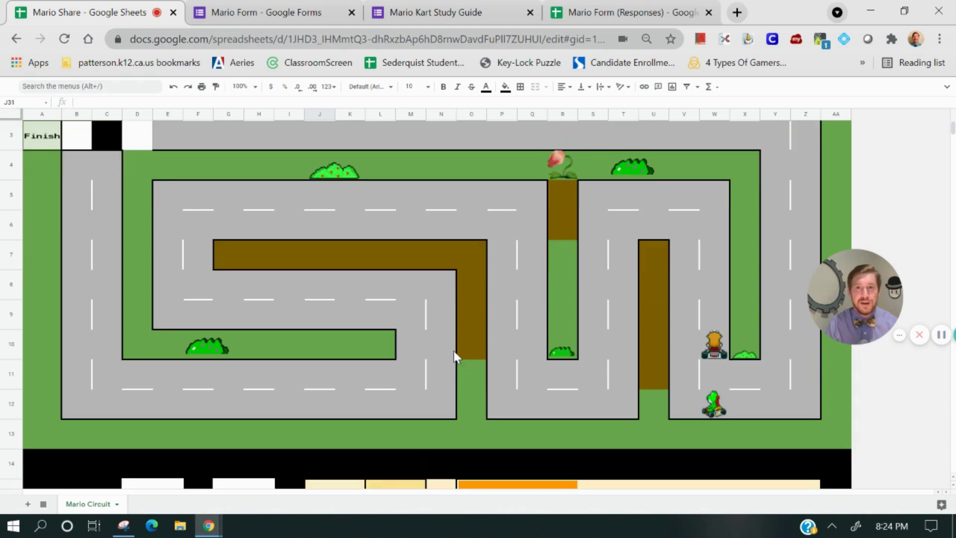
{"action": "scroll", "coordinate": [337, 398], "scroll_direction": "down", "scroll_amount": 1}
{"action": "scroll", "coordinate": [338, 399], "scroll_direction": "up", "scroll_amount": 1}
{"action": "scroll", "coordinate": [338, 398], "scroll_direction": "down", "scroll_amount": 2}
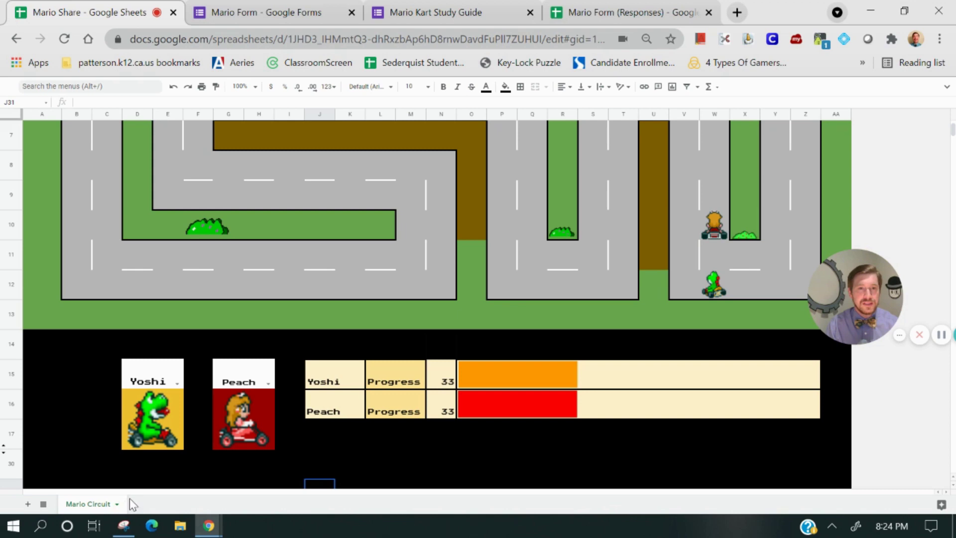
{"action": "left_click", "coordinate": [176, 385]}
{"action": "left_click", "coordinate": [155, 427]}
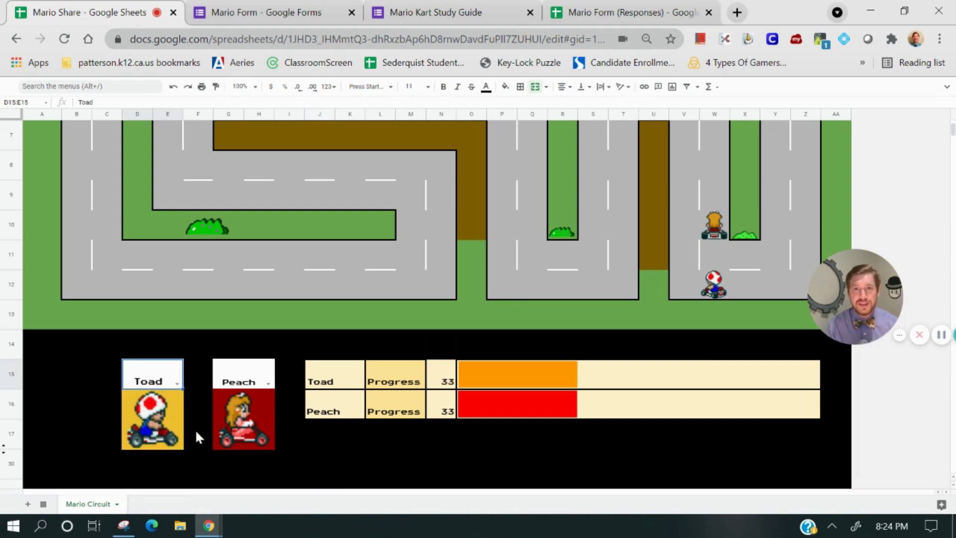
{"action": "left_click", "coordinate": [176, 384]}
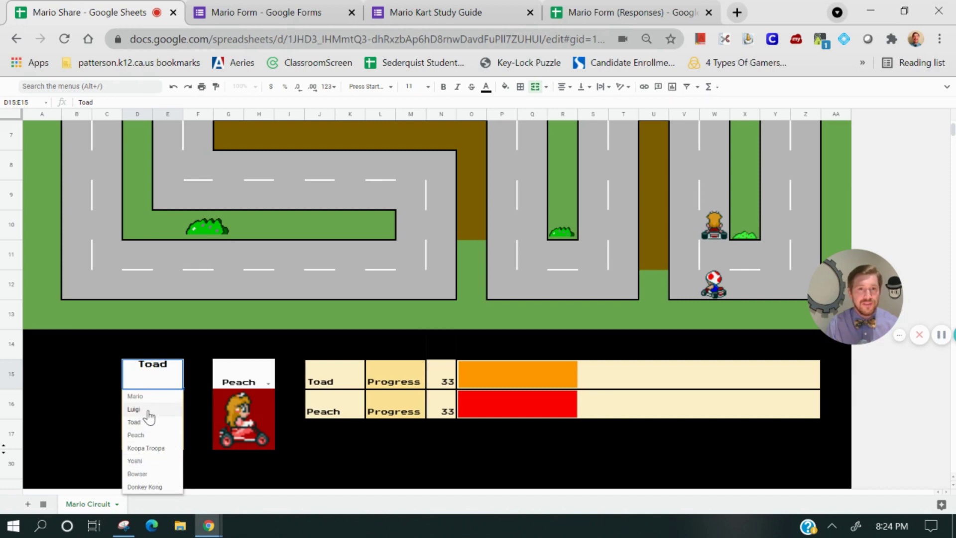
{"action": "left_click", "coordinate": [156, 462]}
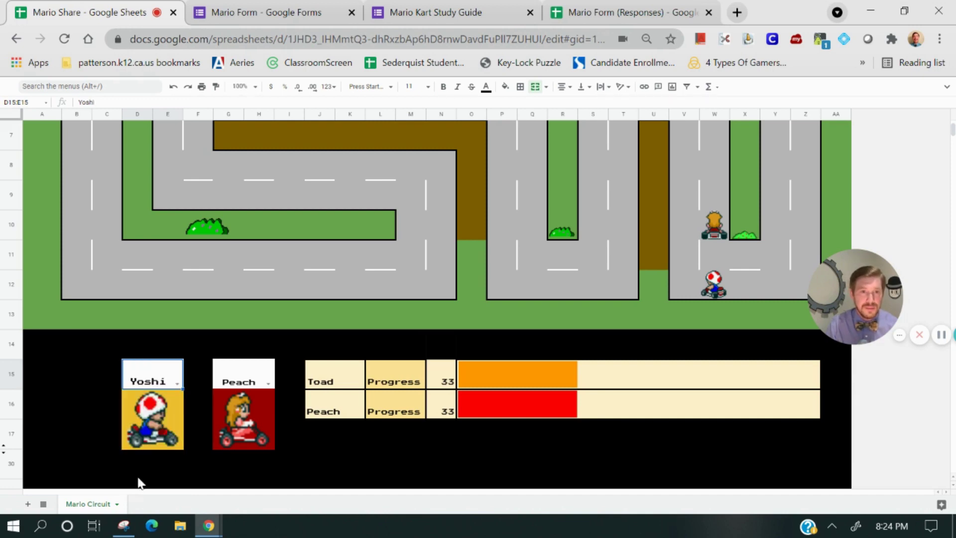
{"action": "left_click", "coordinate": [946, 86]}
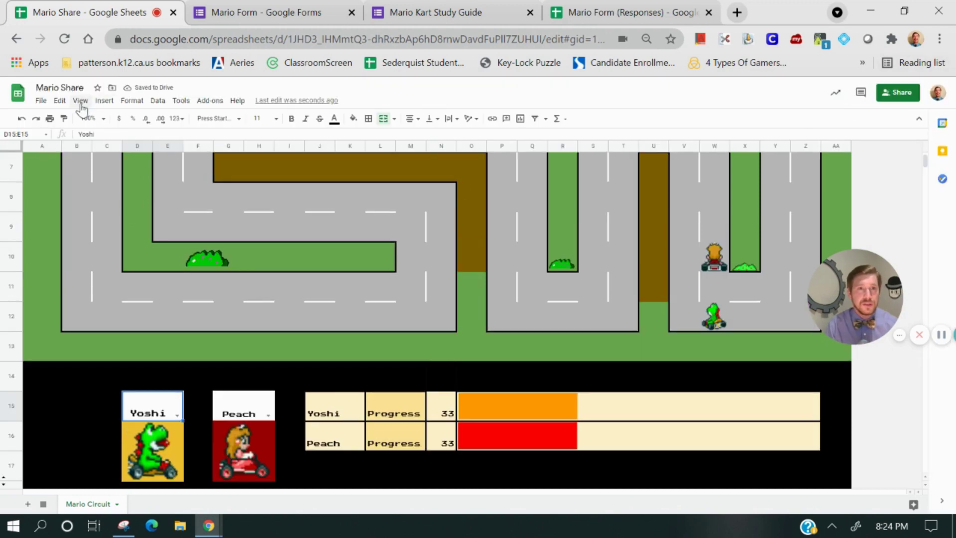
Unhide the Settings sheet via View > Hidden sheets.
{"action": "left_click", "coordinate": [80, 100]}
{"action": "mouse_move", "coordinate": [146, 229]}
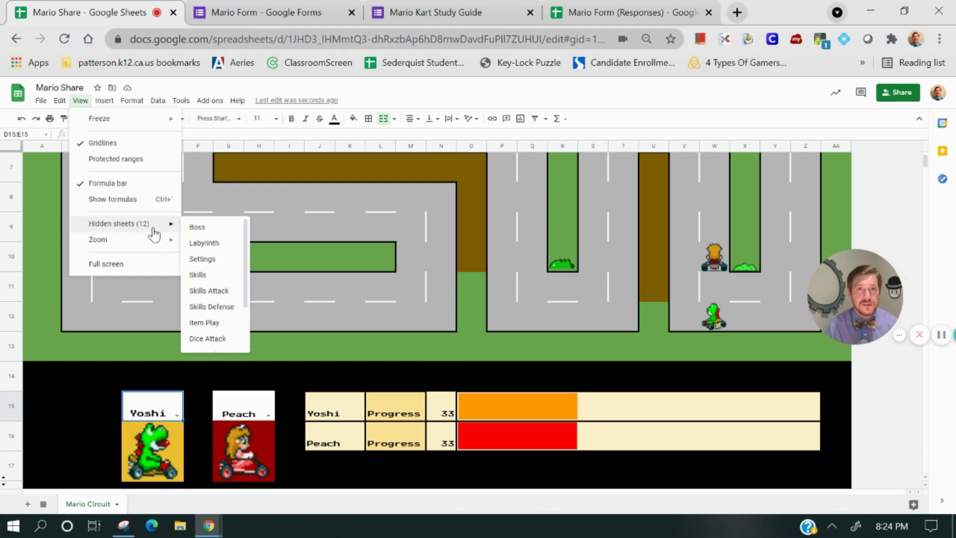
{"action": "left_click", "coordinate": [202, 259]}
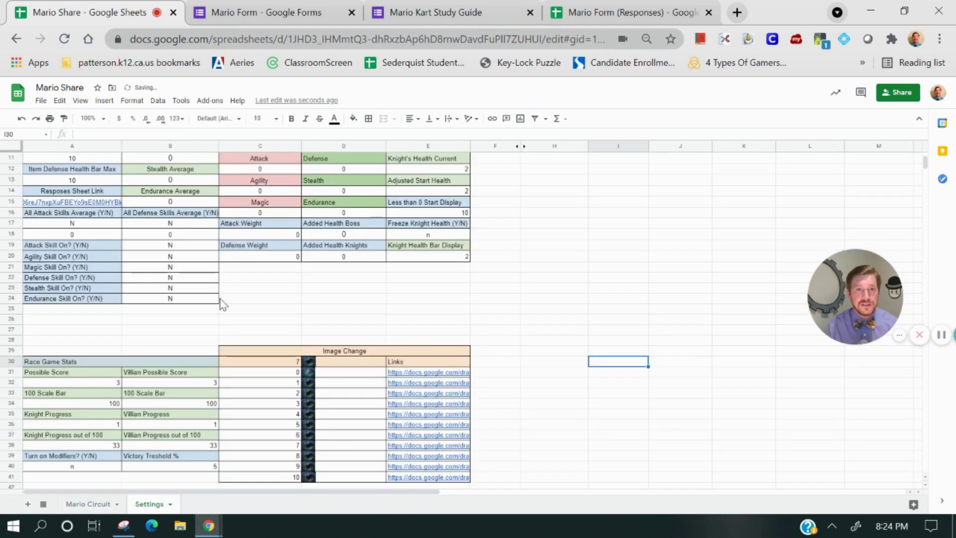
{"action": "scroll", "coordinate": [149, 269], "scroll_direction": "up", "scroll_amount": 3}
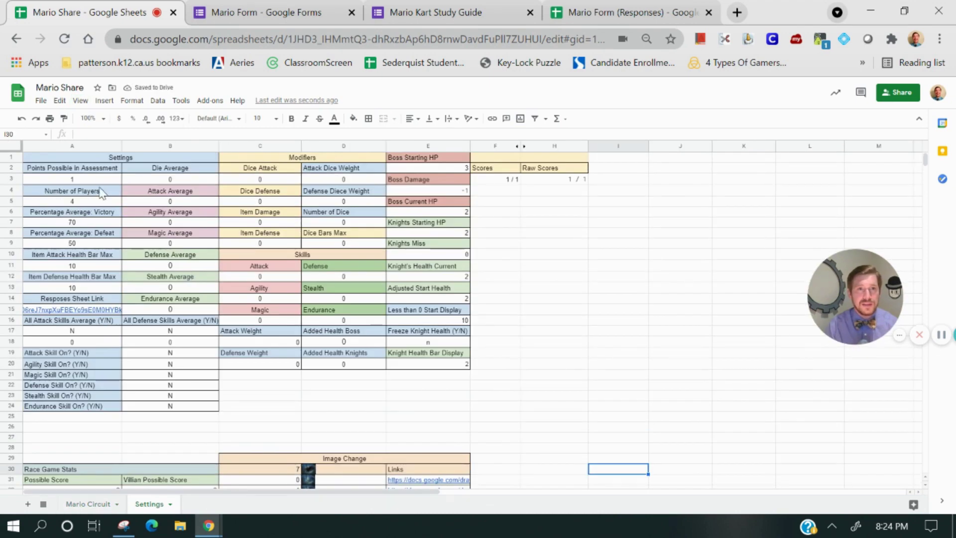
Raise the Number of Players from 4 to 10, then return to Mario Circuit.
{"action": "left_click", "coordinate": [85, 201]}
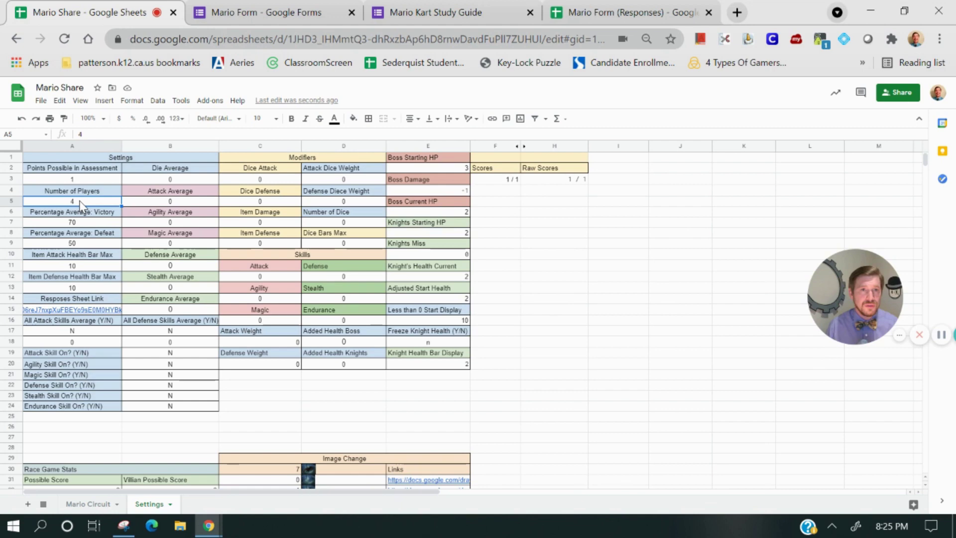
{"action": "type", "text": "10"}
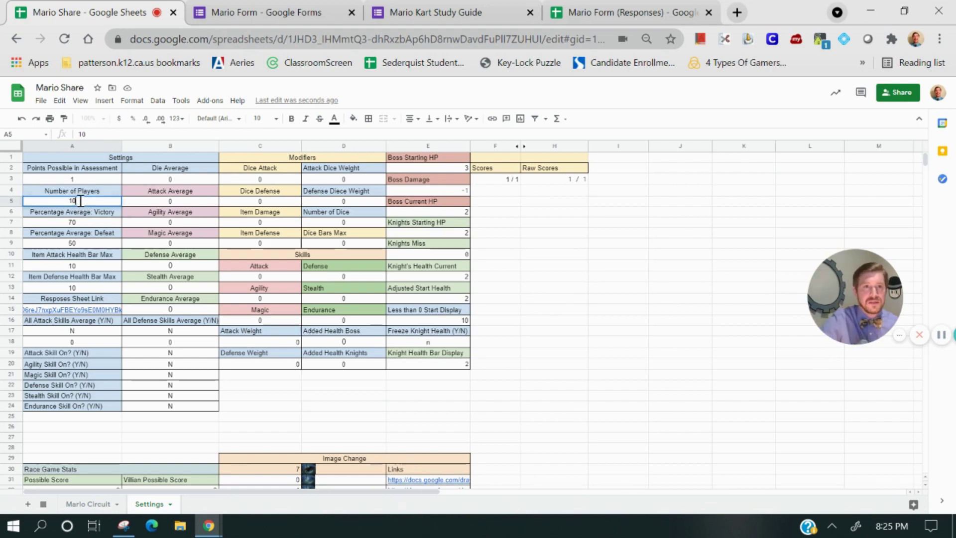
{"action": "left_click", "coordinate": [612, 376]}
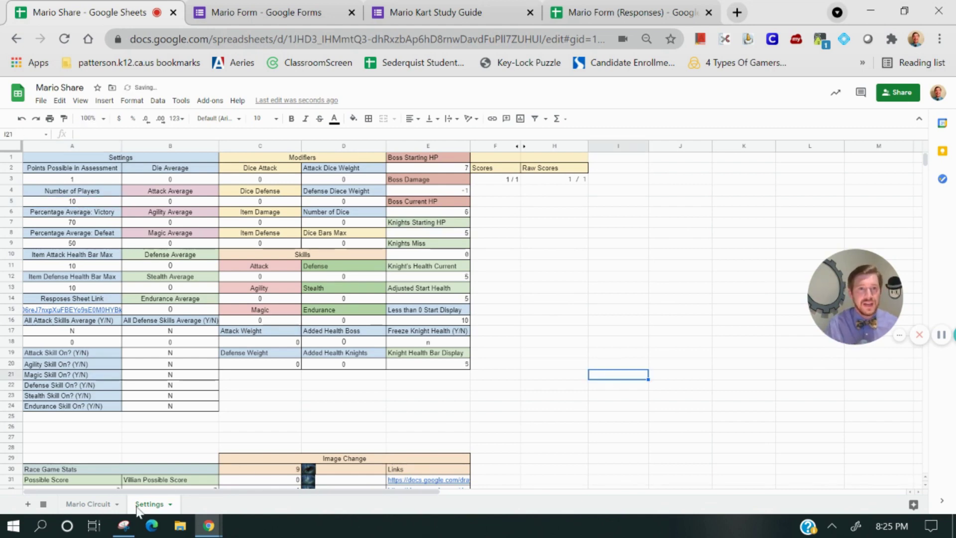
{"action": "left_click", "coordinate": [87, 504]}
{"action": "scroll", "coordinate": [647, 349], "scroll_direction": "up", "scroll_amount": 5}
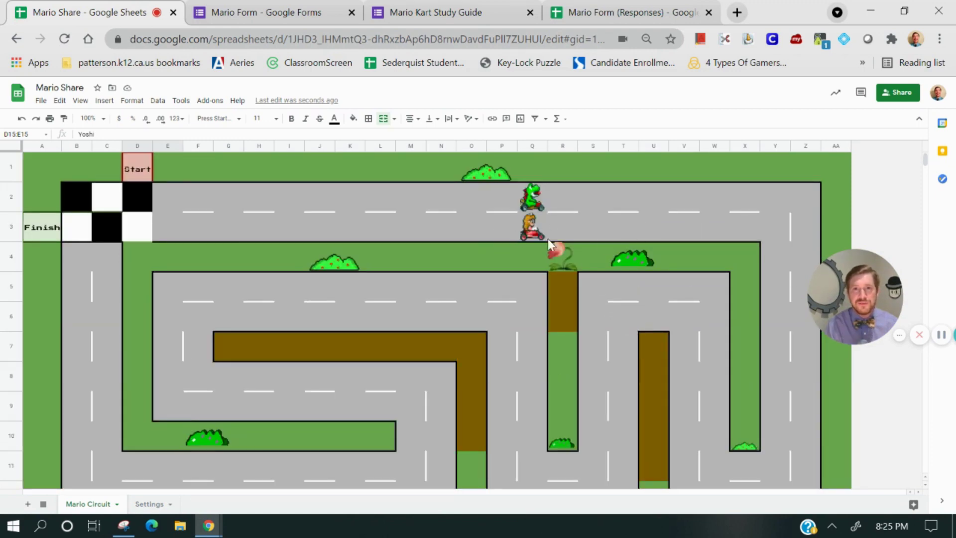
Change the Victory Threshold % in B40 to 10 and check the Mario Circuit track.
{"action": "left_click", "coordinate": [145, 504]}
{"action": "scroll", "coordinate": [216, 408], "scroll_direction": "down", "scroll_amount": 5}
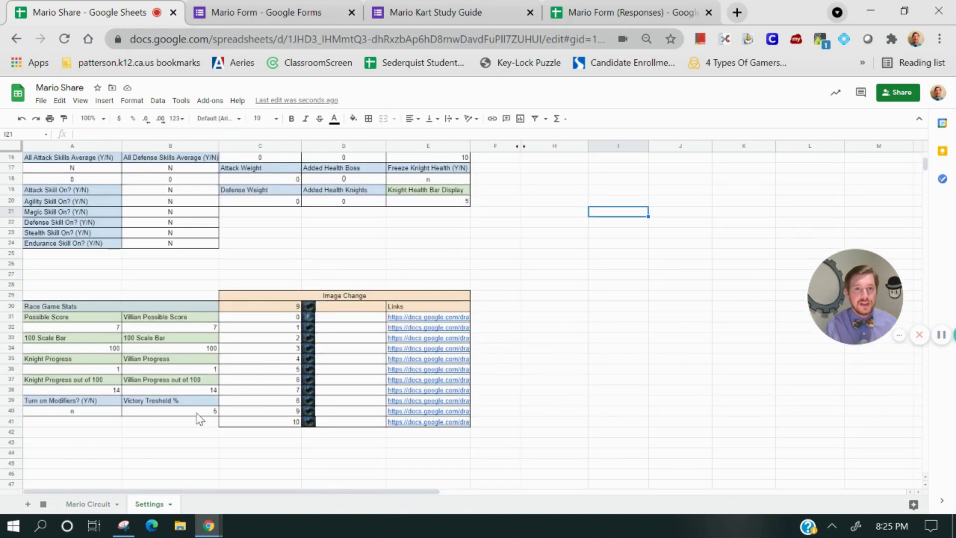
{"action": "left_click", "coordinate": [199, 417]}
{"action": "type", "text": "10"}
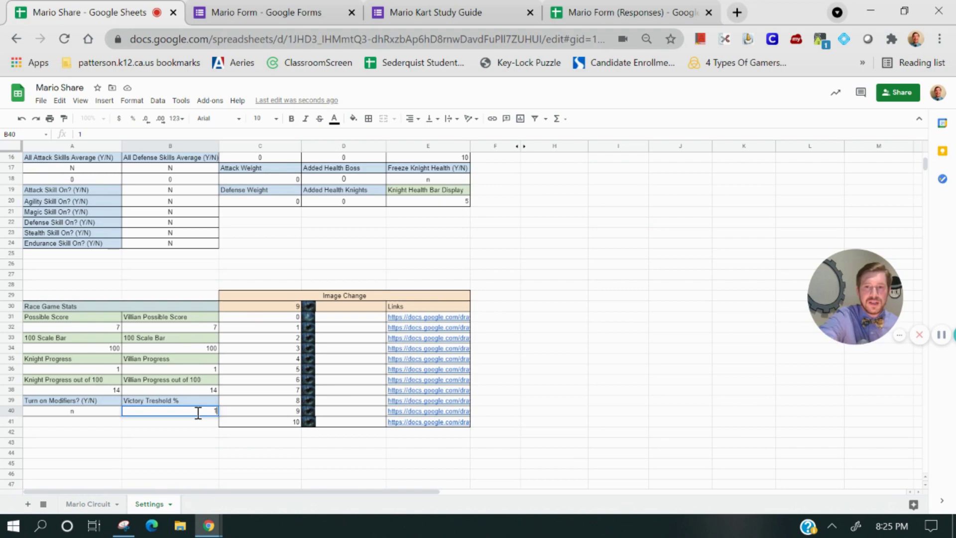
{"action": "left_click", "coordinate": [181, 439]}
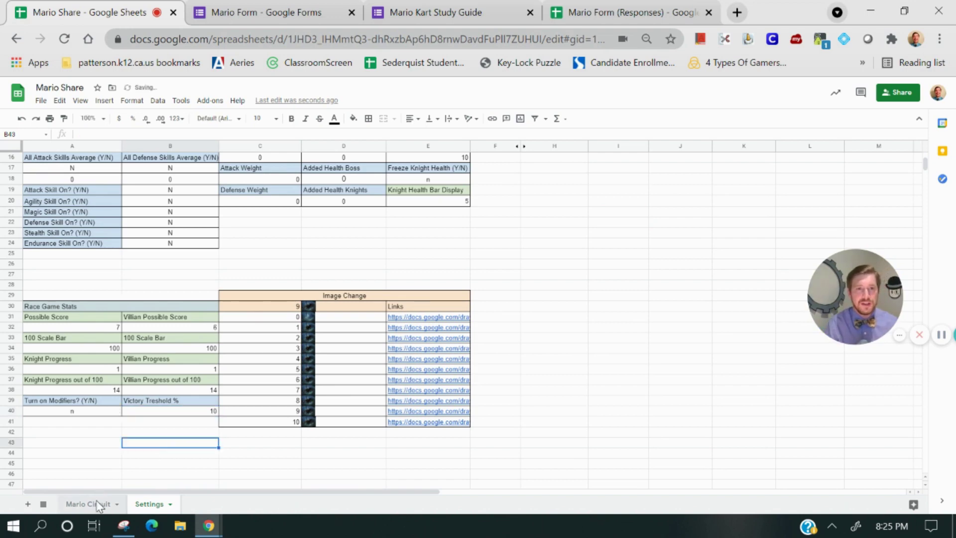
{"action": "left_click", "coordinate": [88, 504]}
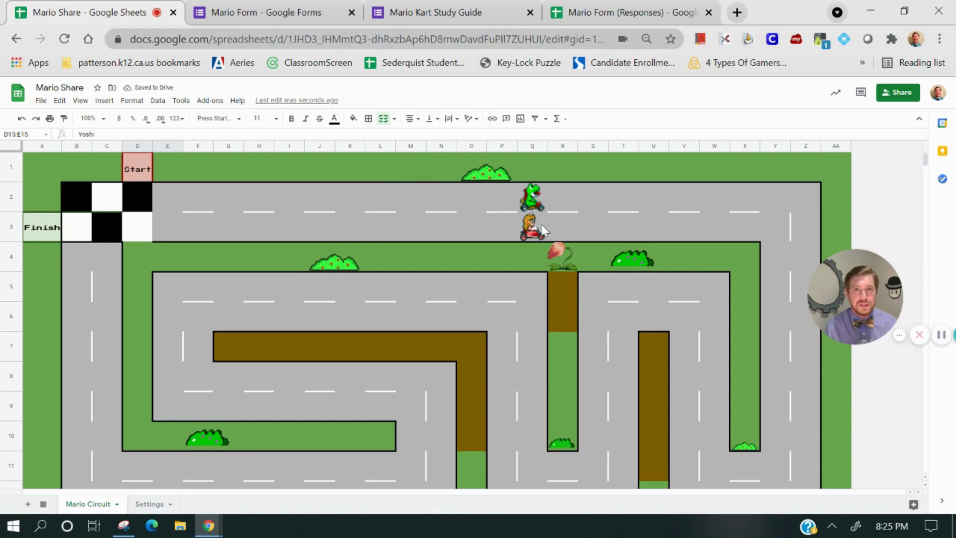
Try a Victory Threshold % of 20 and view its effect on the track.
{"action": "left_click", "coordinate": [144, 504]}
{"action": "left_click", "coordinate": [177, 412]}
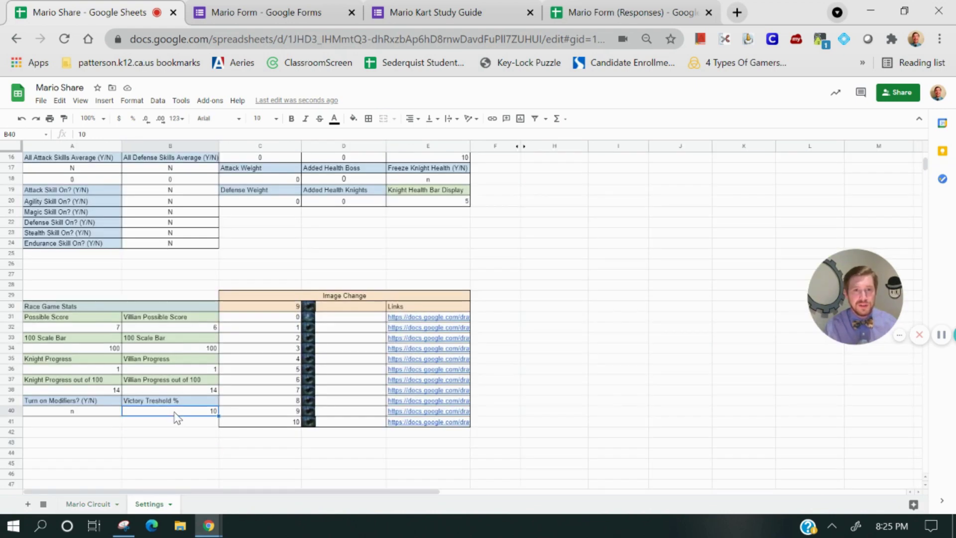
{"action": "type", "text": "2"}
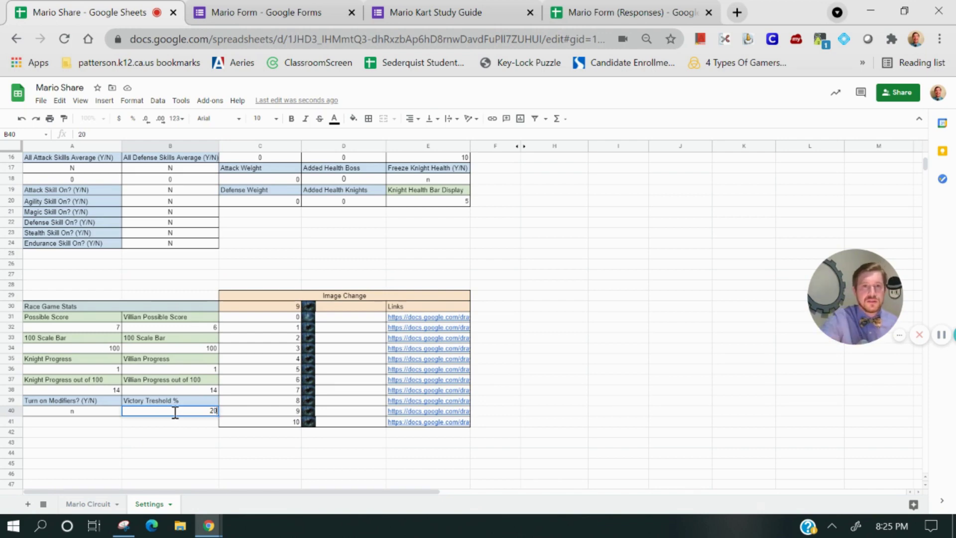
{"action": "left_click", "coordinate": [194, 453]}
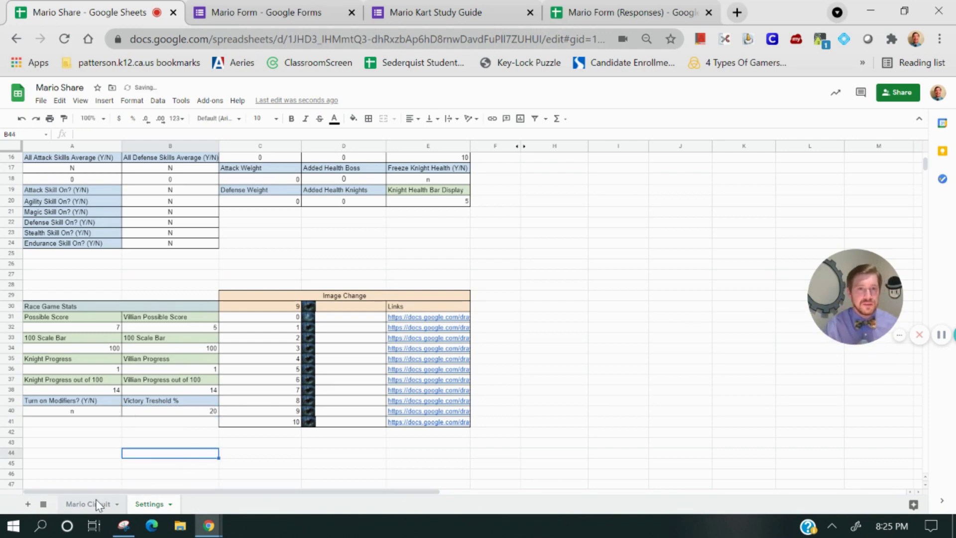
{"action": "left_click", "coordinate": [99, 504]}
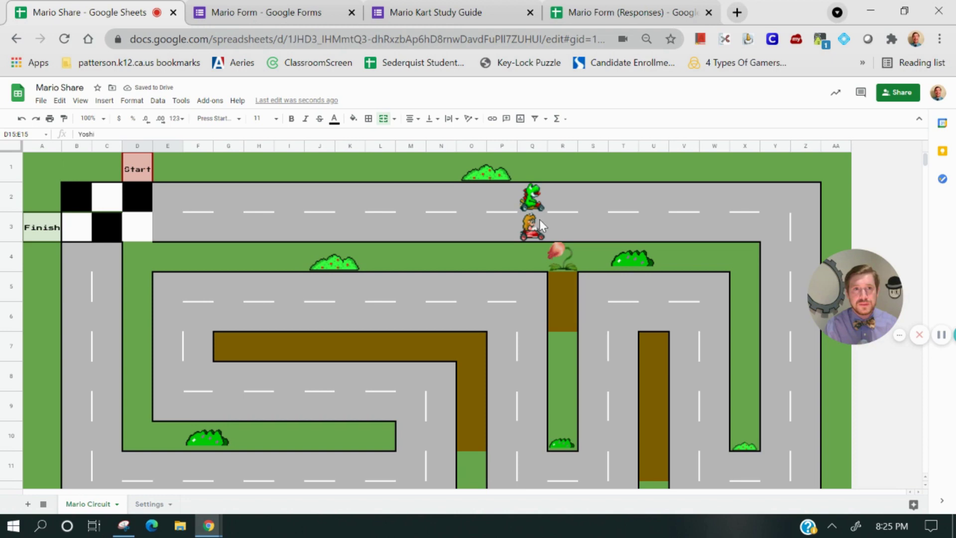
Set the Victory Threshold % back to 10 and inspect the Points Possible in Assessment value.
{"action": "left_click", "coordinate": [150, 503]}
{"action": "left_click", "coordinate": [172, 414]}
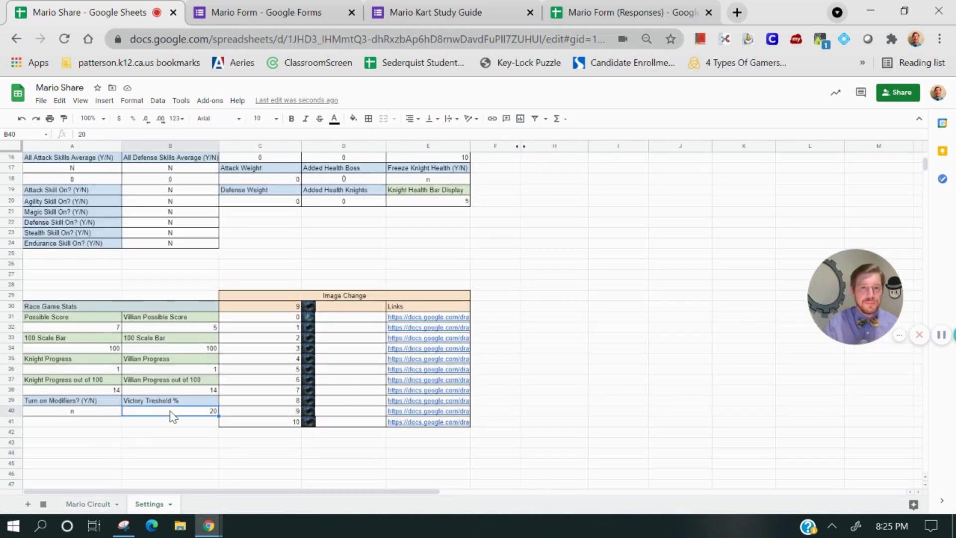
{"action": "type", "text": "1"}
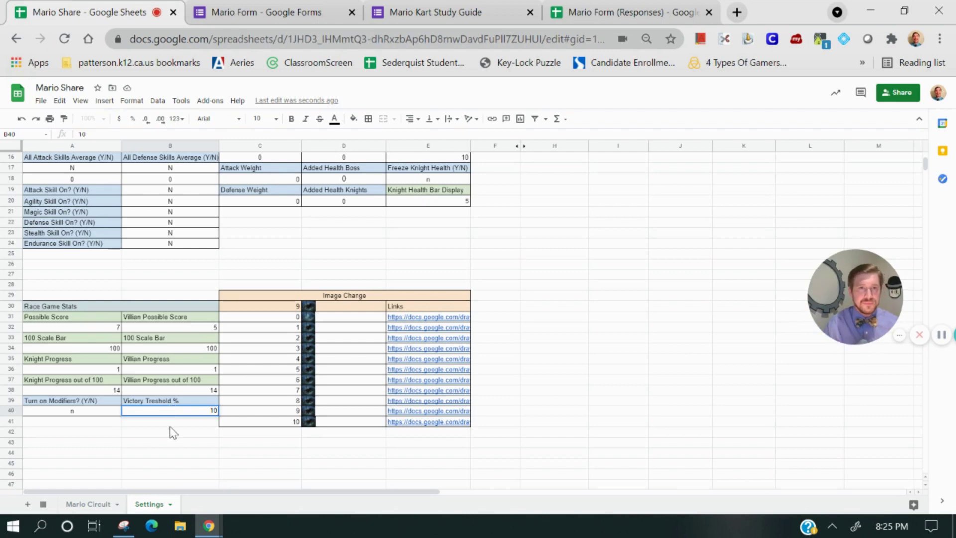
{"action": "type", "text": "0"}
{"action": "left_click", "coordinate": [173, 431]}
{"action": "scroll", "coordinate": [177, 429], "scroll_direction": "up", "scroll_amount": 5}
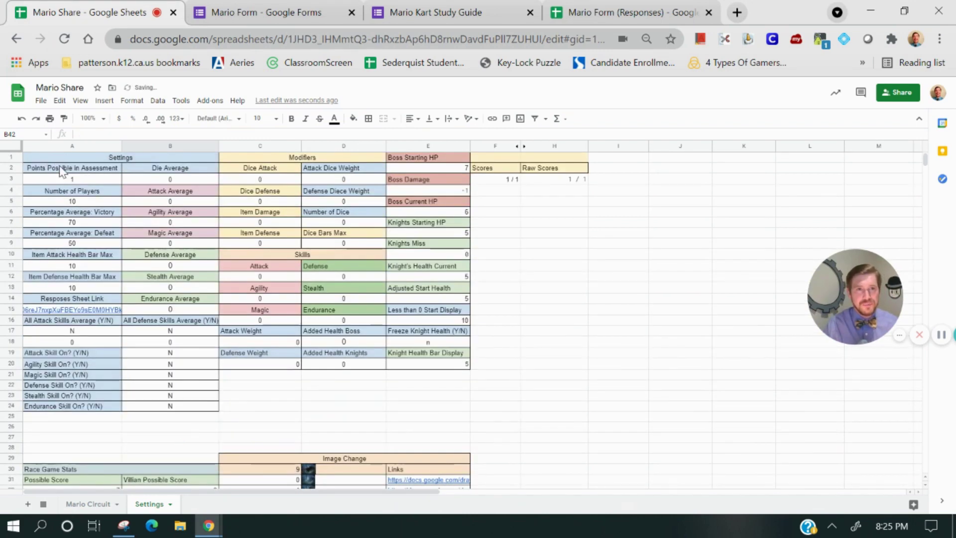
{"action": "left_click", "coordinate": [65, 180]}
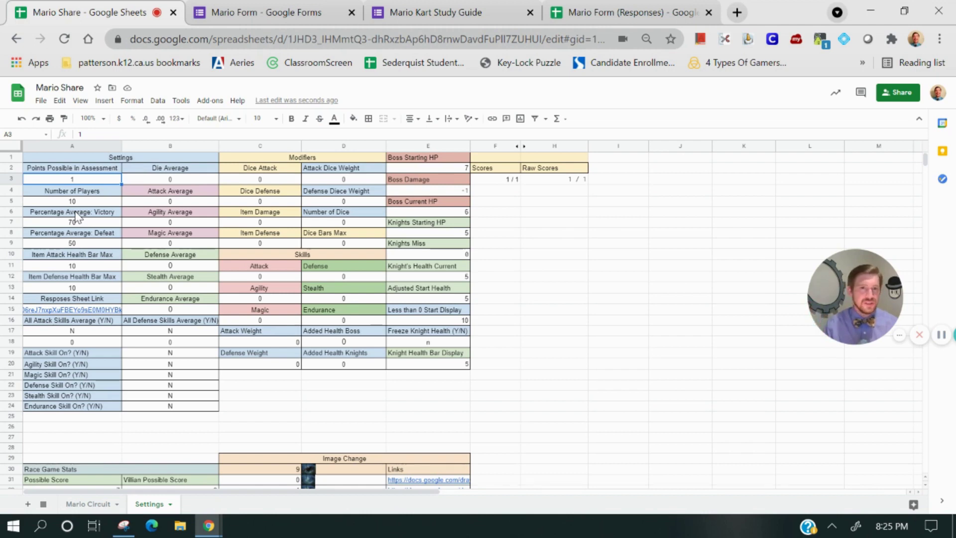
{"action": "left_click", "coordinate": [102, 504]}
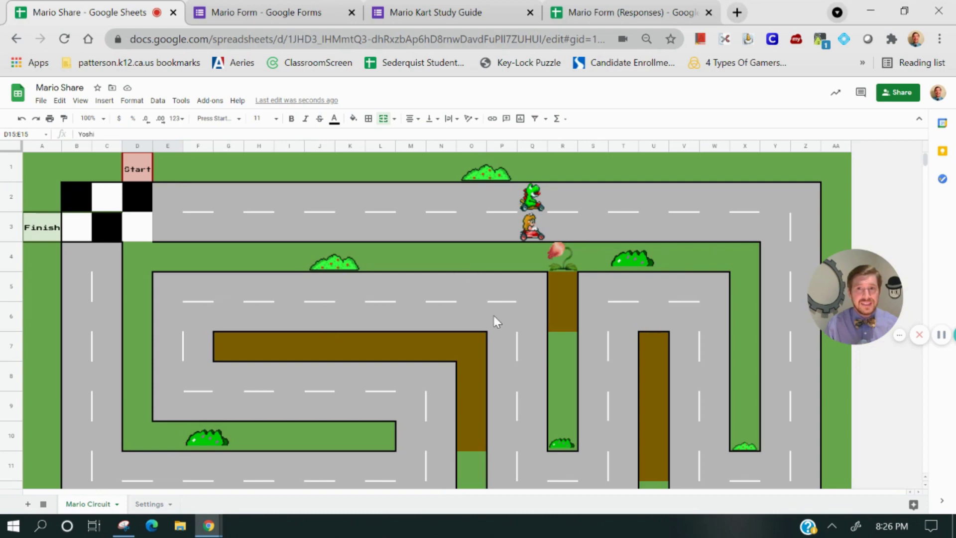
{"action": "left_click_drag", "start_coordinate": [821, 304], "coordinate": [394, 328]}
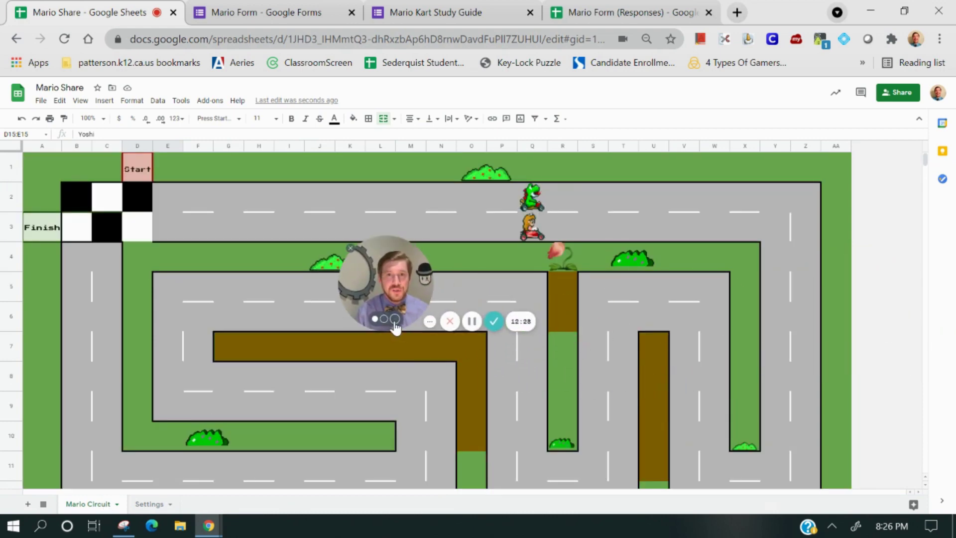
{"action": "left_click", "coordinate": [394, 320]}
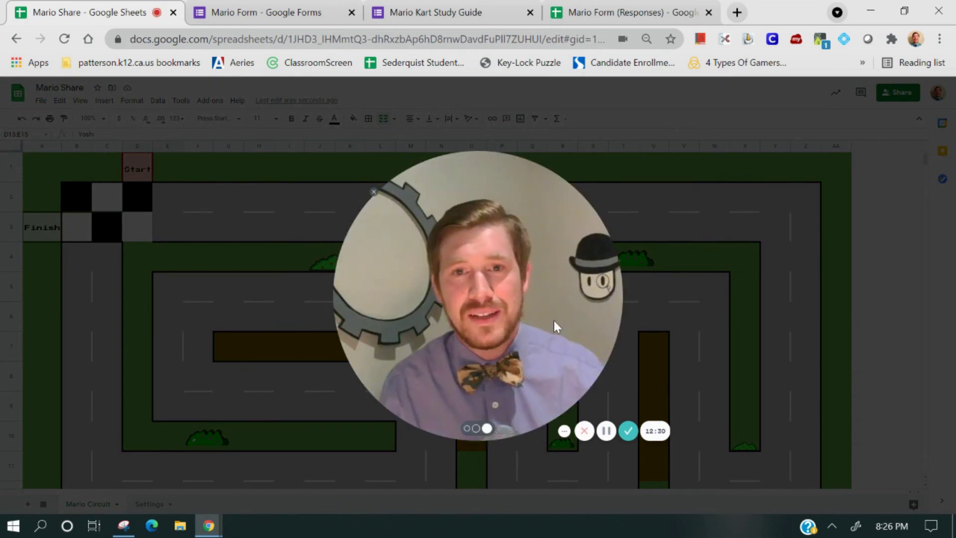